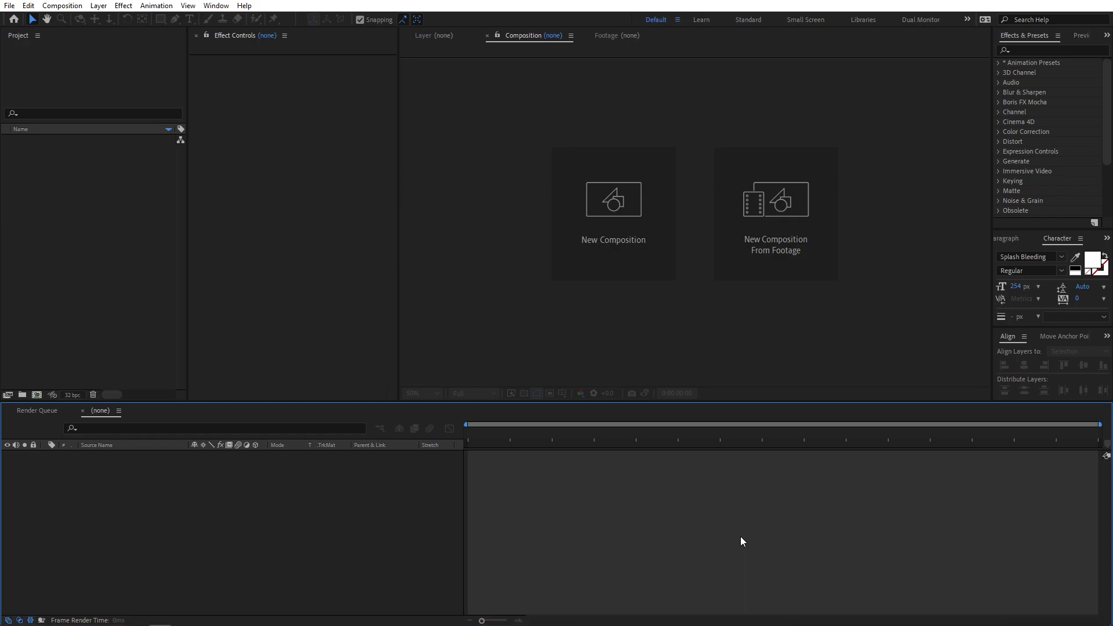
Step: Create a 1920 × 1080 px composition named Main at 30 frames per second, lasting 30 seconds
{"action": "left_click", "coordinate": [62, 5]}
{"action": "left_click", "coordinate": [75, 22]}
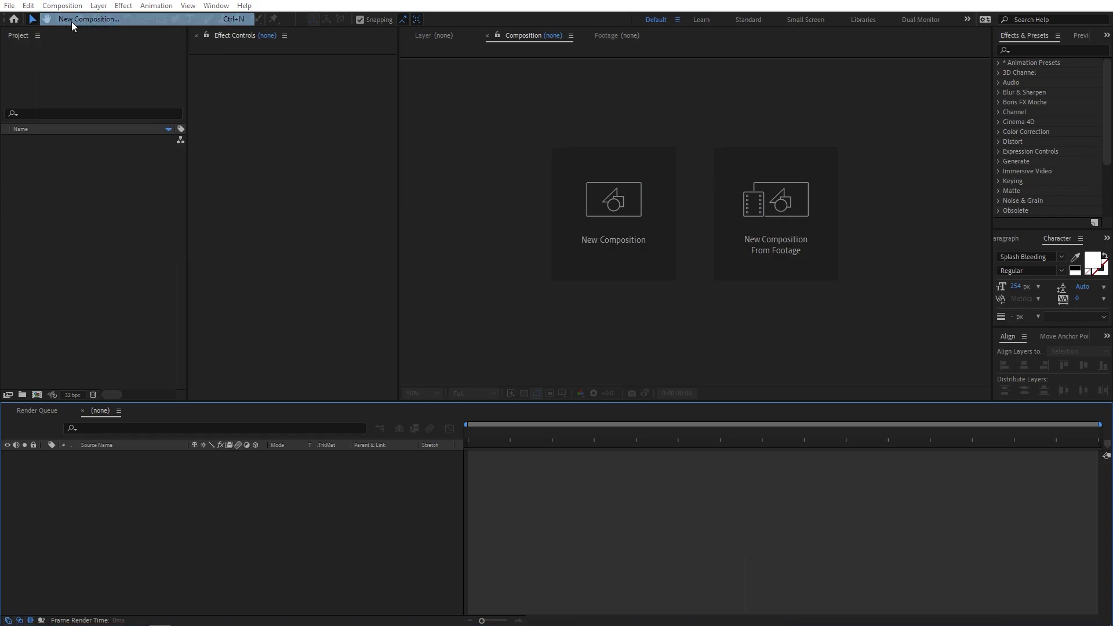
{"action": "type", "text": "Main"}
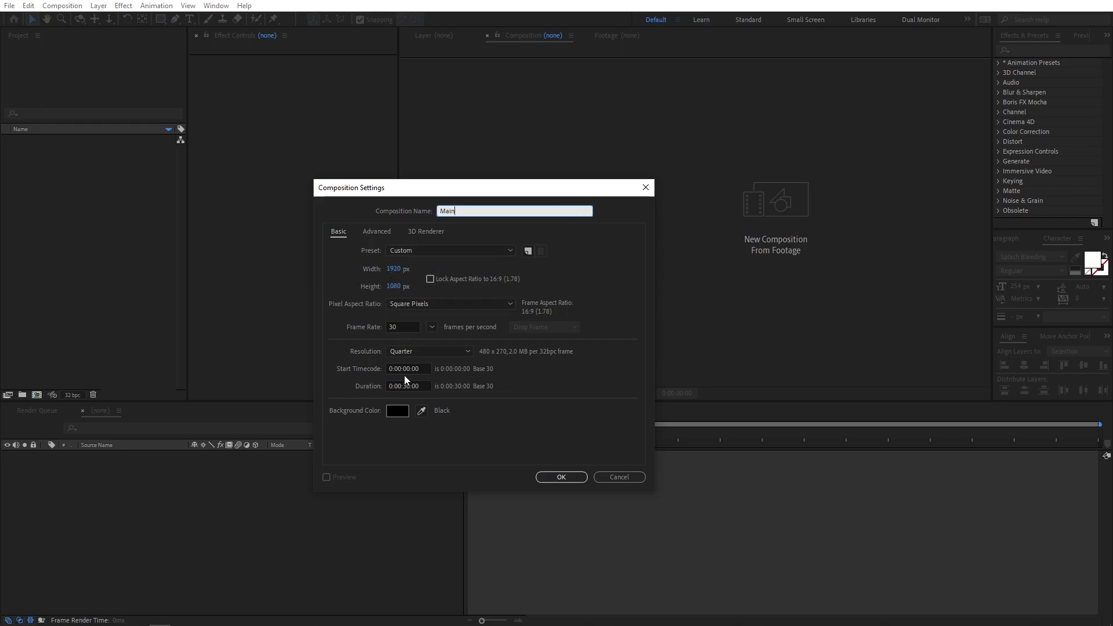
{"action": "left_click", "coordinate": [550, 479]}
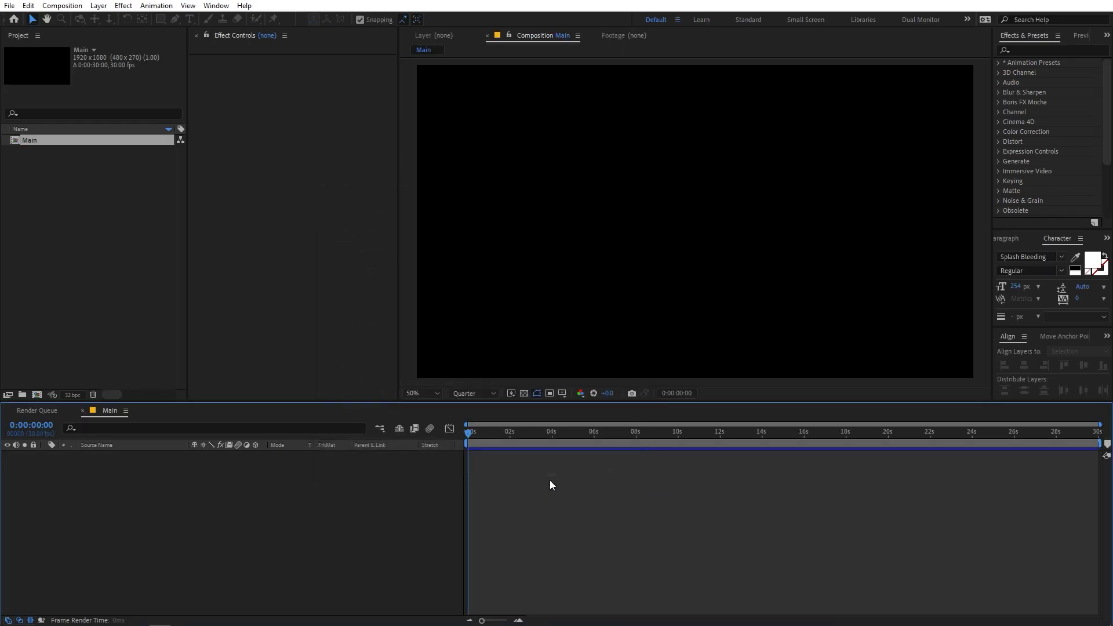
{"action": "left_click", "coordinate": [149, 339]}
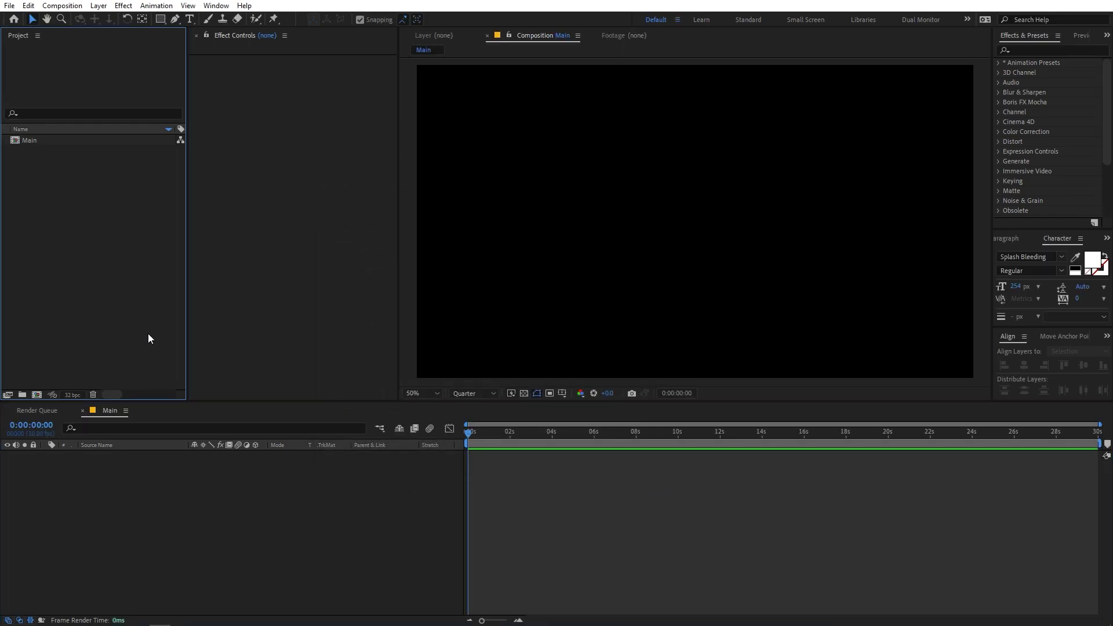
Step: Add a text layer reading RAPTOR in the Splash Bleeding font at 254 px and select it
{"action": "left_click", "coordinate": [190, 20]}
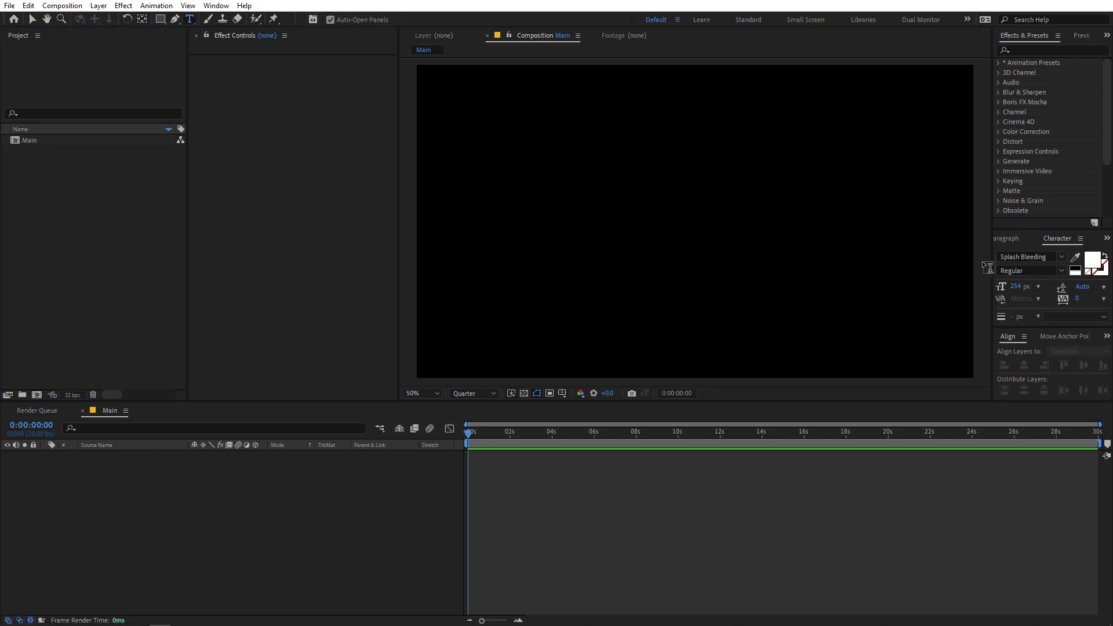
{"action": "left_click", "coordinate": [622, 218]}
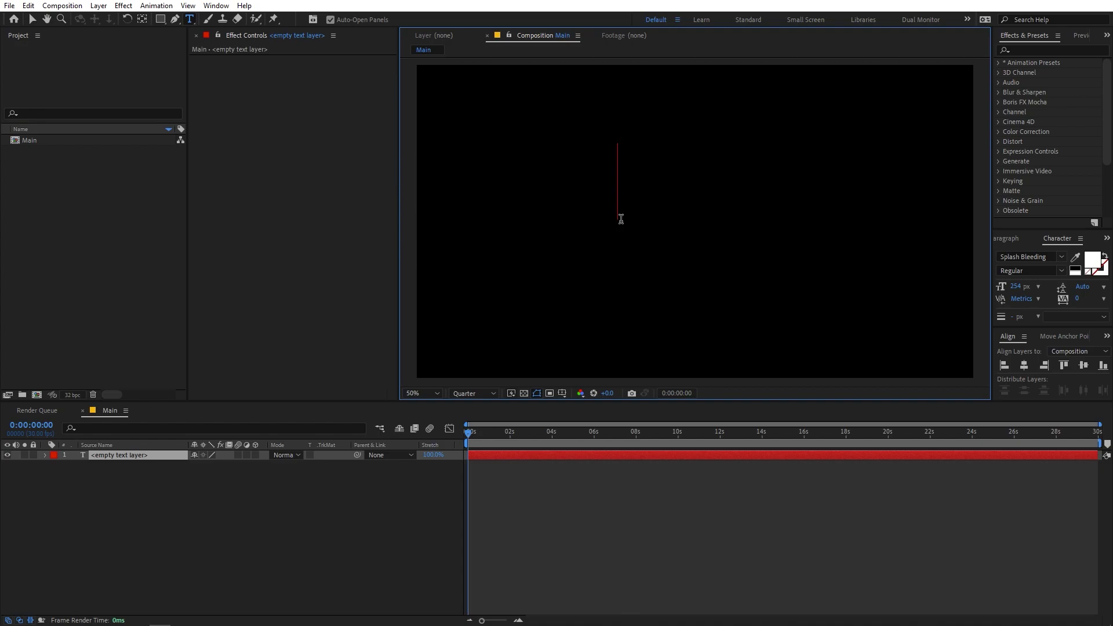
{"action": "type", "text": "RAPTOR"}
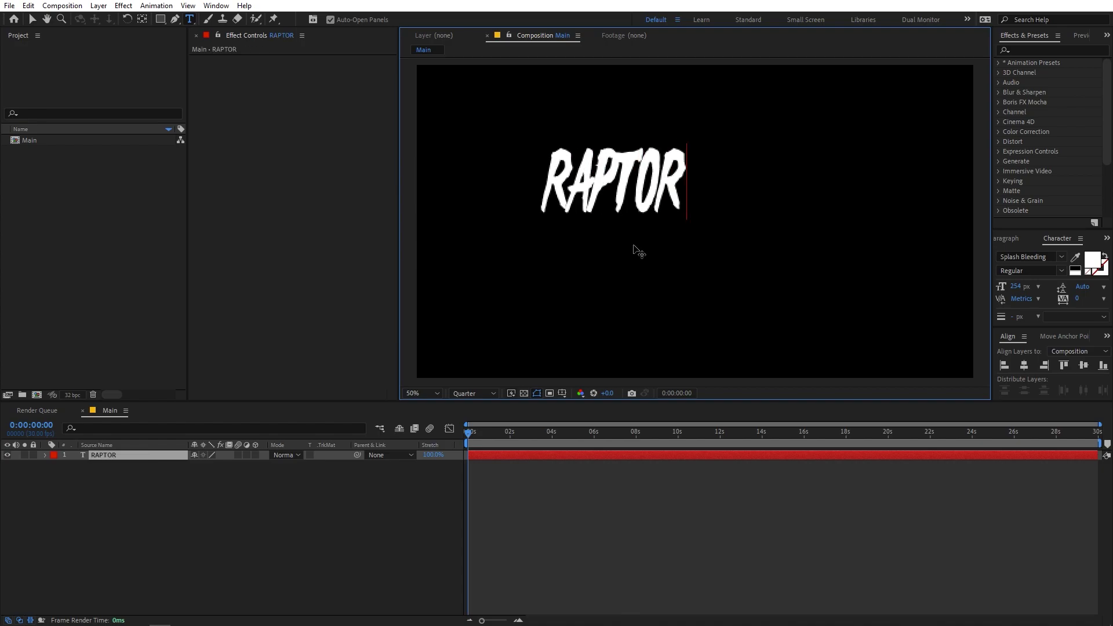
{"action": "left_click", "coordinate": [725, 497]}
{"action": "left_click", "coordinate": [585, 458]}
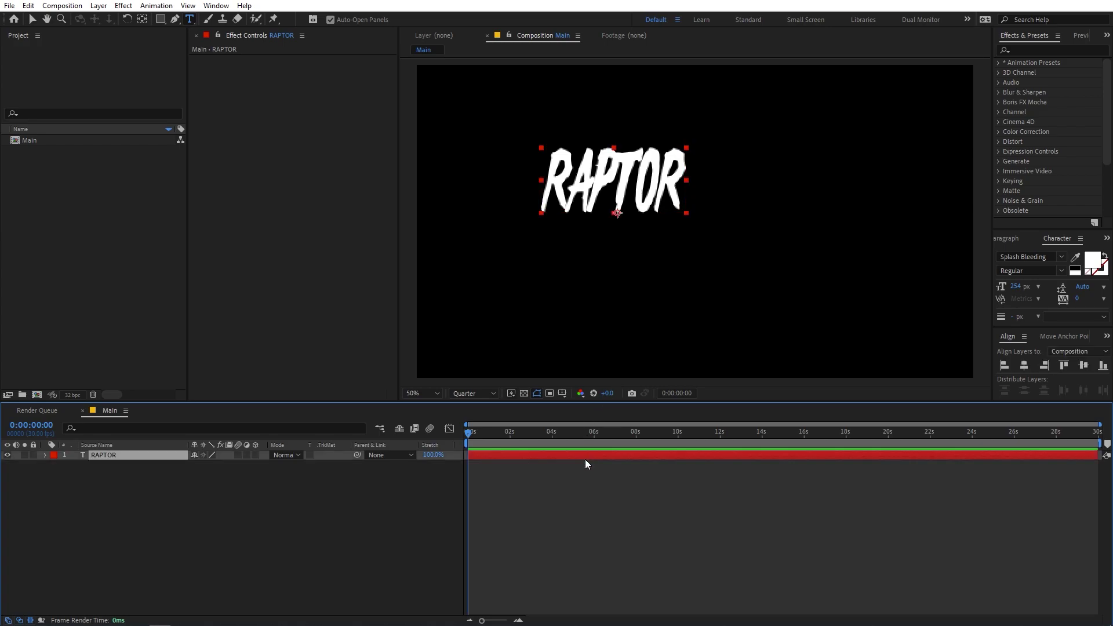
Step: Center the RAPTOR text horizontally and vertically in the composition
{"action": "left_click", "coordinate": [1024, 366]}
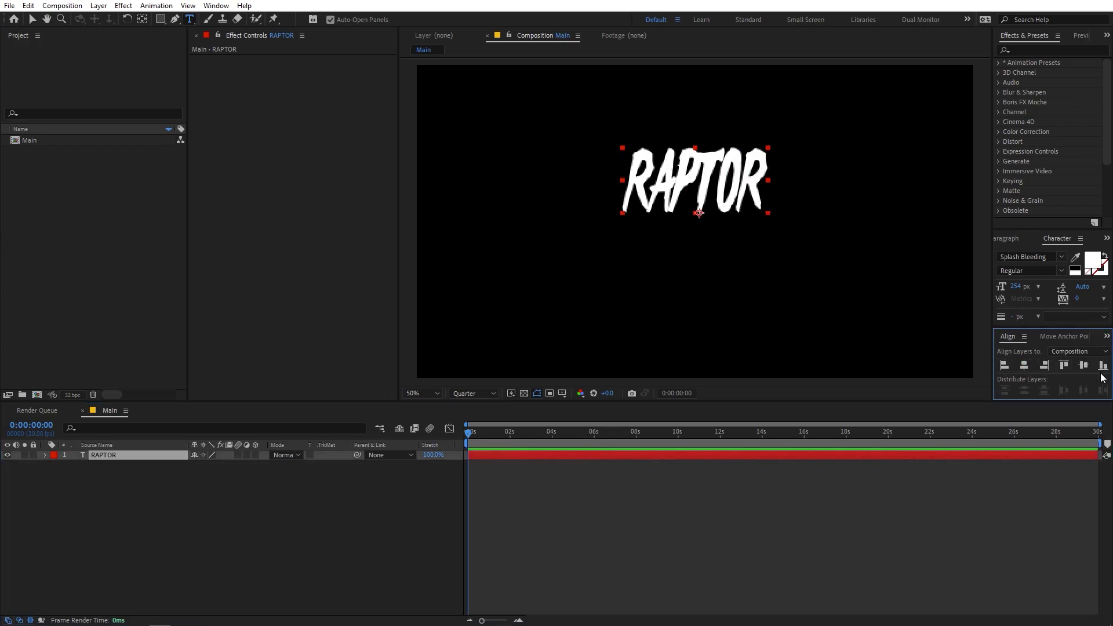
{"action": "left_click", "coordinate": [1081, 366]}
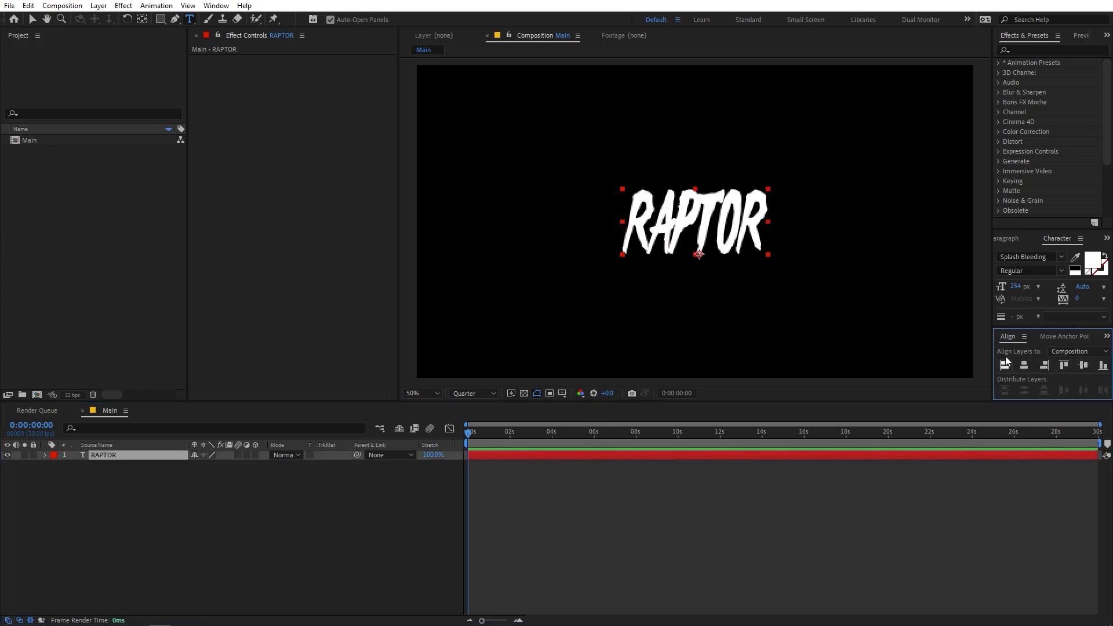
{"action": "left_click", "coordinate": [216, 5]}
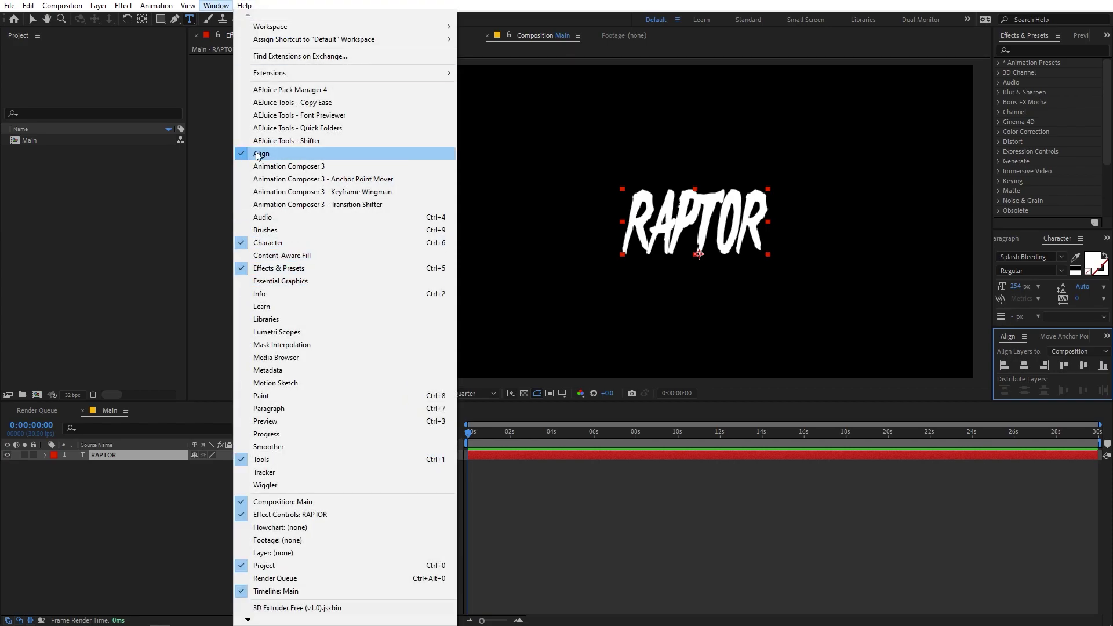
{"action": "left_click", "coordinate": [367, 465]}
Step: Center the RAPTOR layer's anchor point within its text
{"action": "left_click", "coordinate": [113, 458]}
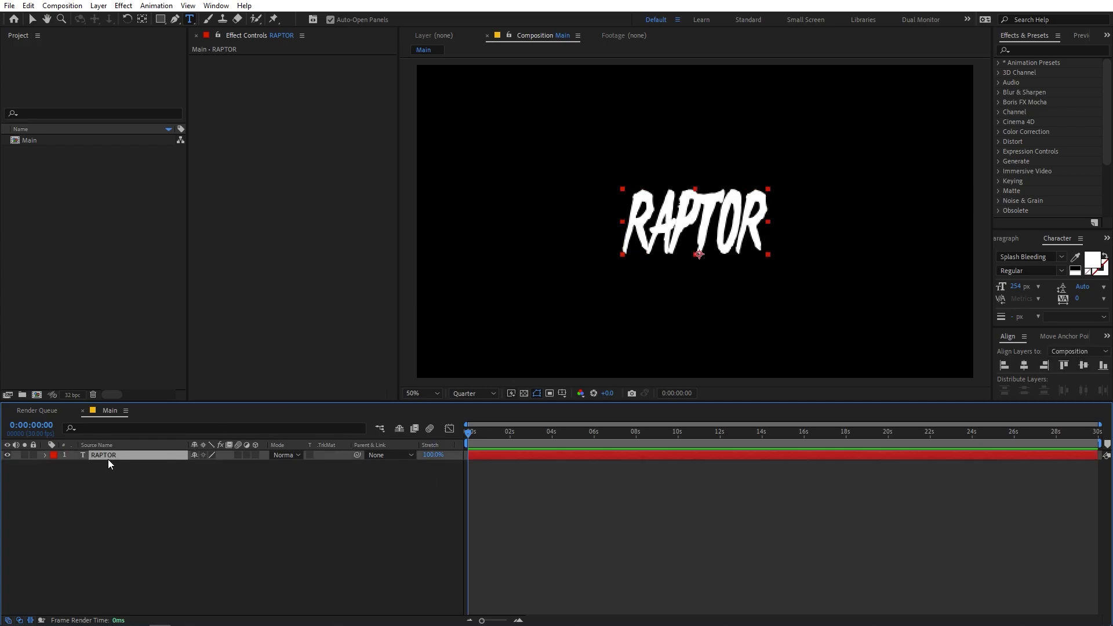
{"action": "key", "text": "ctrl"}
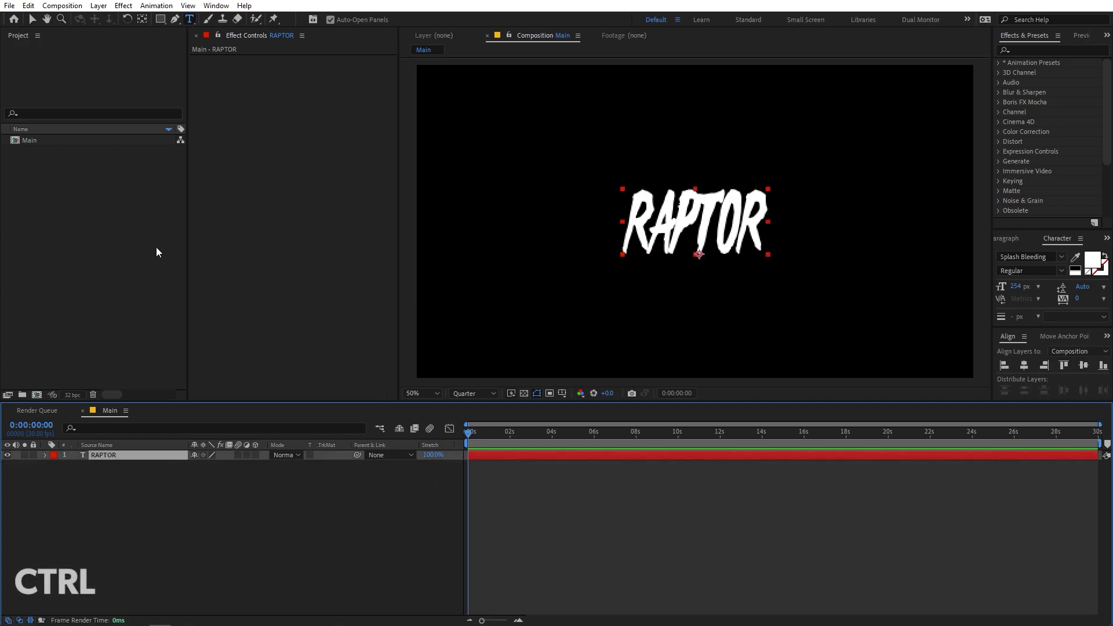
{"action": "left_click", "coordinate": [143, 20]}
{"action": "key", "text": "ctrl+alt+Home"}
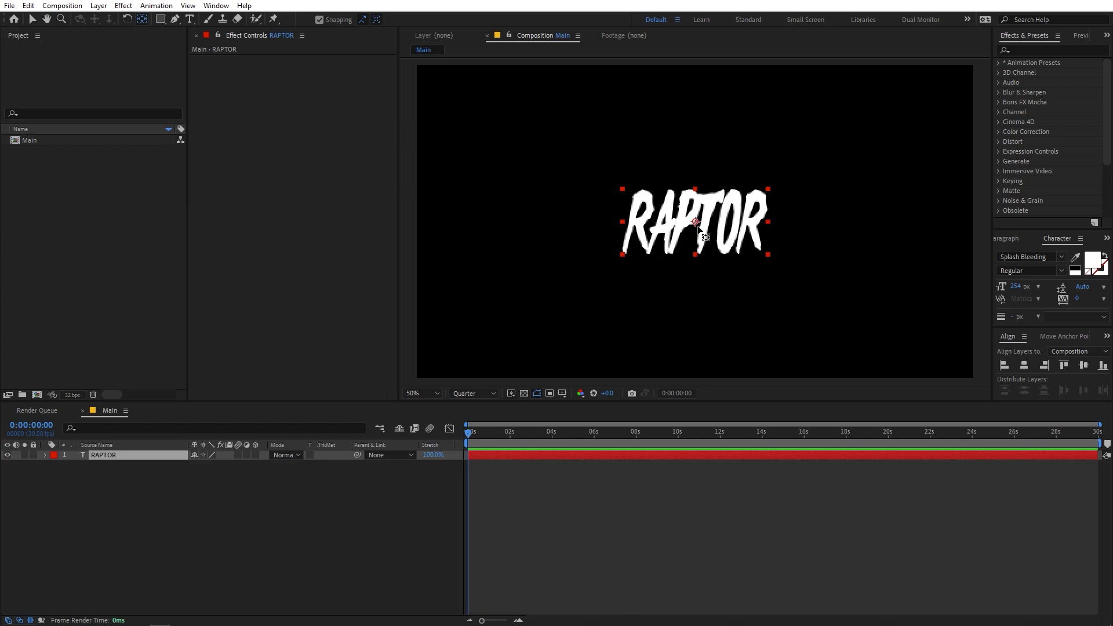
Step: Set the composition preview resolution to Full and deselect the text layer
{"action": "left_click", "coordinate": [477, 394]}
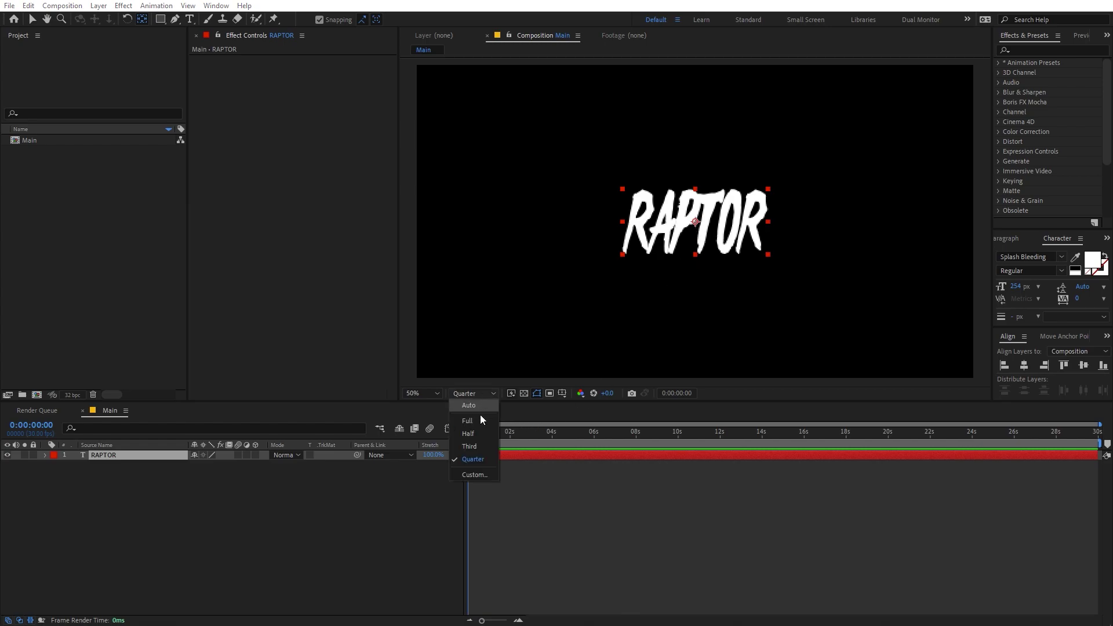
{"action": "left_click", "coordinate": [479, 421]}
{"action": "left_click", "coordinate": [707, 534]}
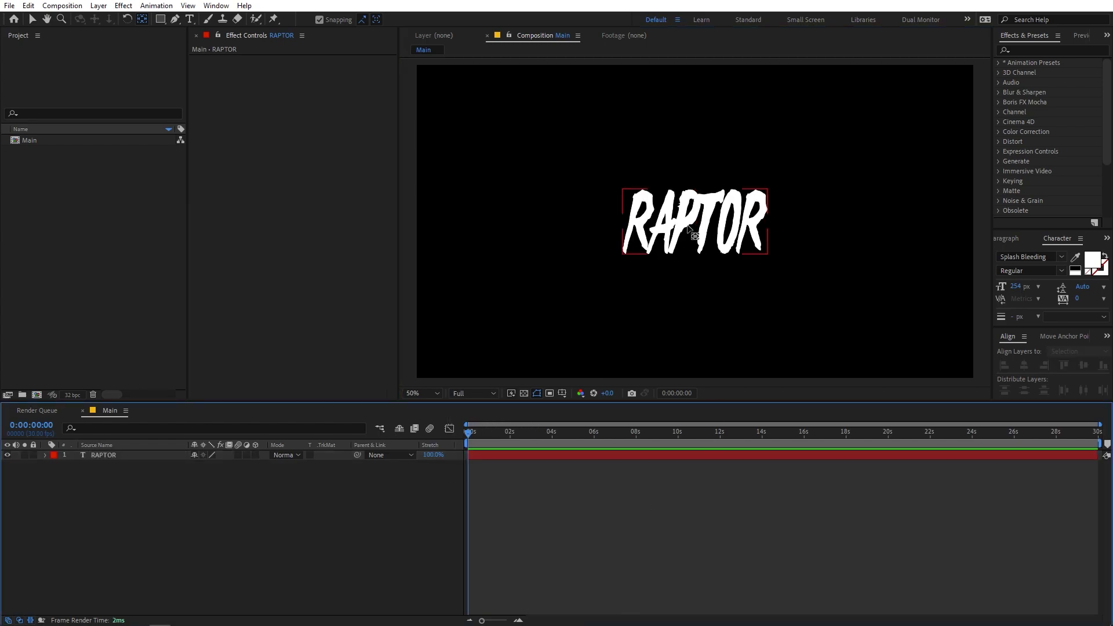
{"action": "key", "text": "slash"}
{"action": "key", "text": "comma"}
Step: Add a Tracking animator to the RAPTOR text and set the Tracking Amount to 25
{"action": "left_click", "coordinate": [98, 454]}
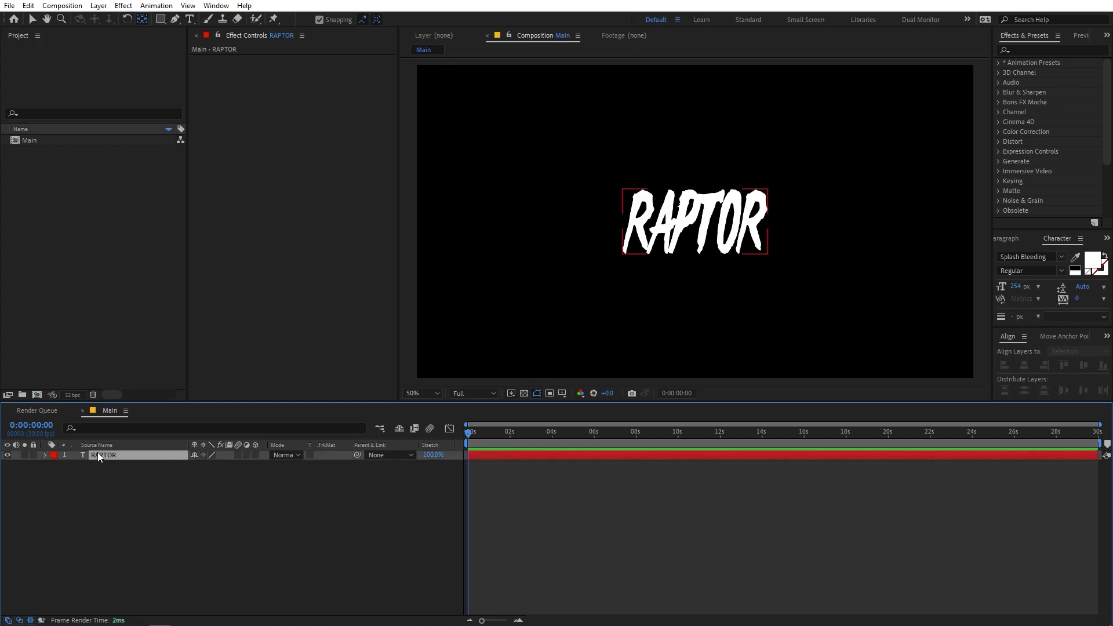
{"action": "left_click", "coordinate": [45, 455]}
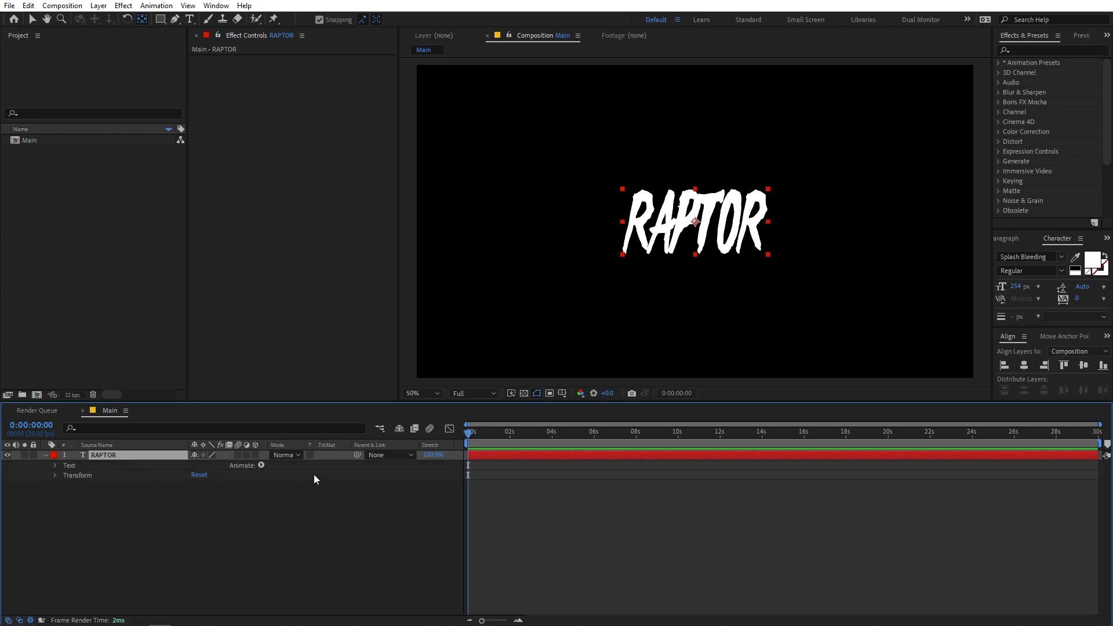
{"action": "left_click", "coordinate": [262, 465]}
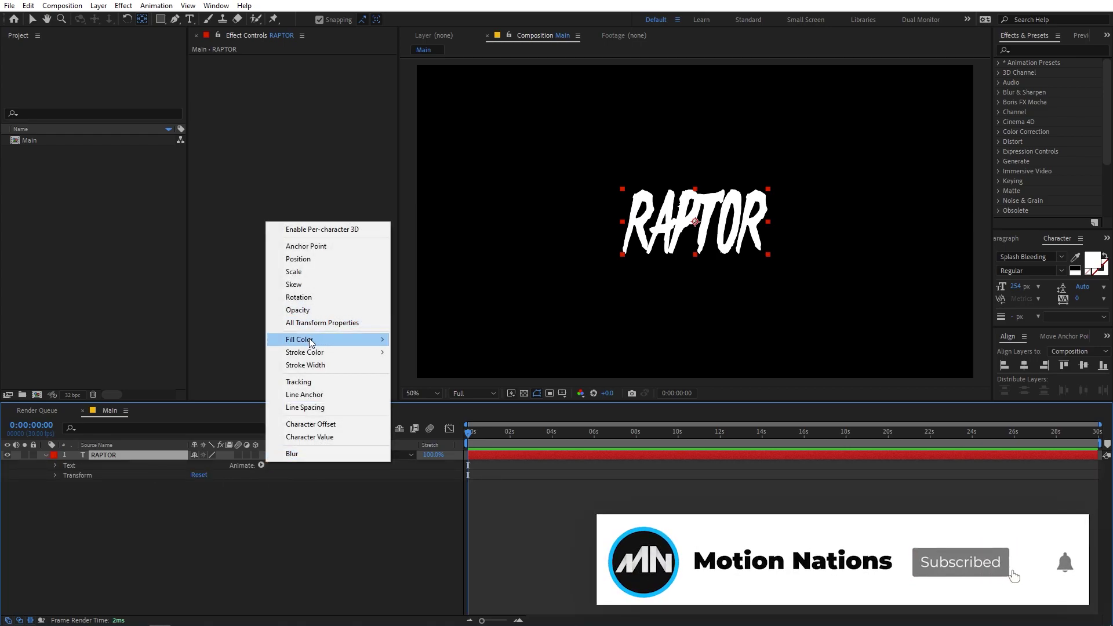
{"action": "left_click", "coordinate": [320, 382]}
{"action": "left_click_drag", "start_coordinate": [196, 534], "coordinate": [215, 545]}
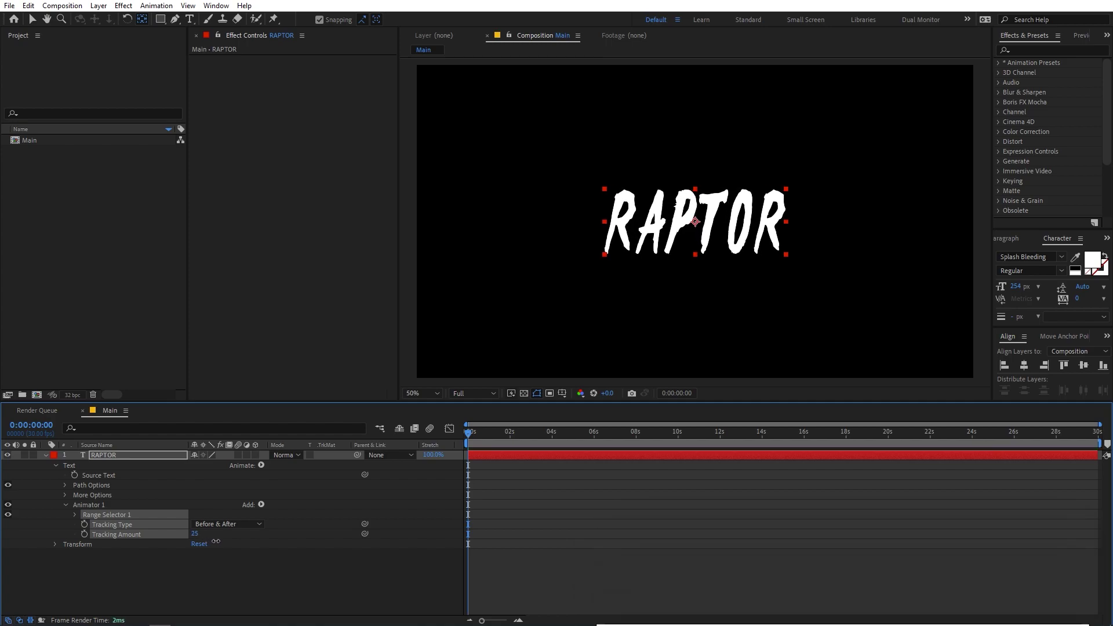
{"action": "left_click", "coordinate": [320, 571]}
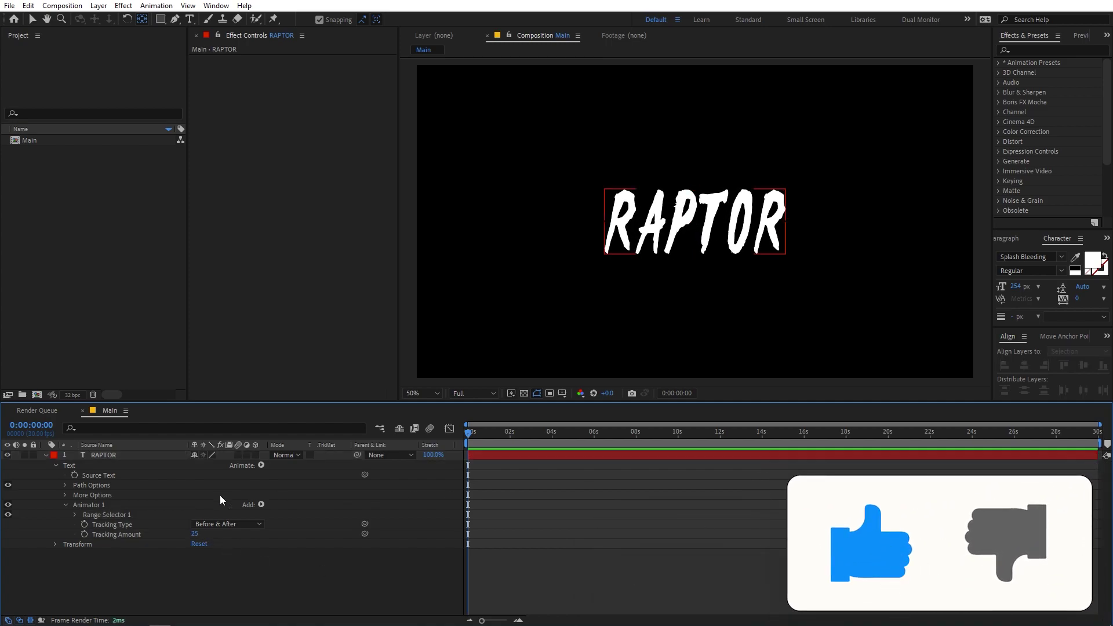
{"action": "left_click", "coordinate": [45, 457]}
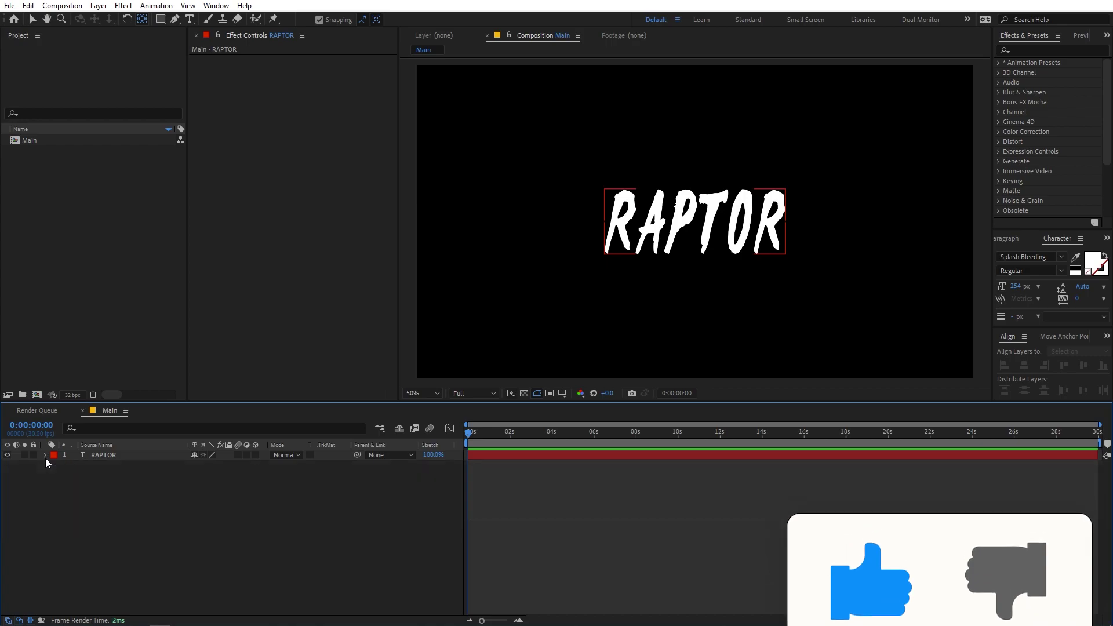
Step: Scale the RAPTOR layer to 106.5% and leave it deselected with the Selection tool active
{"action": "left_click", "coordinate": [130, 458]}
{"action": "key", "text": "s"}
{"action": "left_click_drag", "start_coordinate": [208, 465], "coordinate": [267, 486]}
{"action": "left_click", "coordinate": [244, 488]}
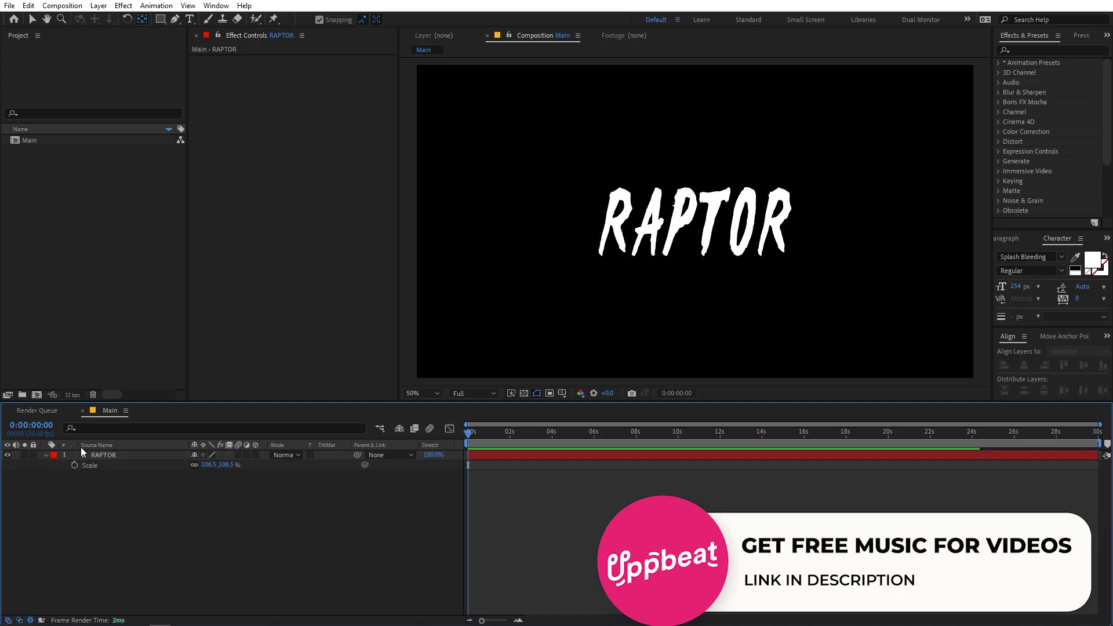
{"action": "left_click", "coordinate": [46, 456]}
{"action": "left_click", "coordinate": [771, 214]}
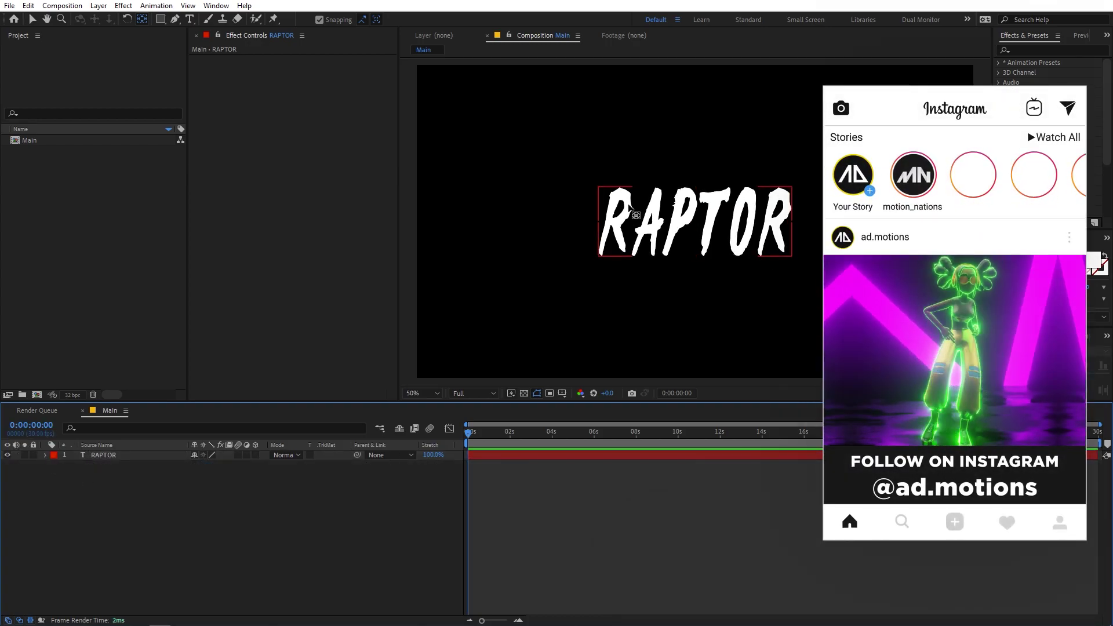
{"action": "key", "text": "v"}
{"action": "left_click", "coordinate": [275, 514]}
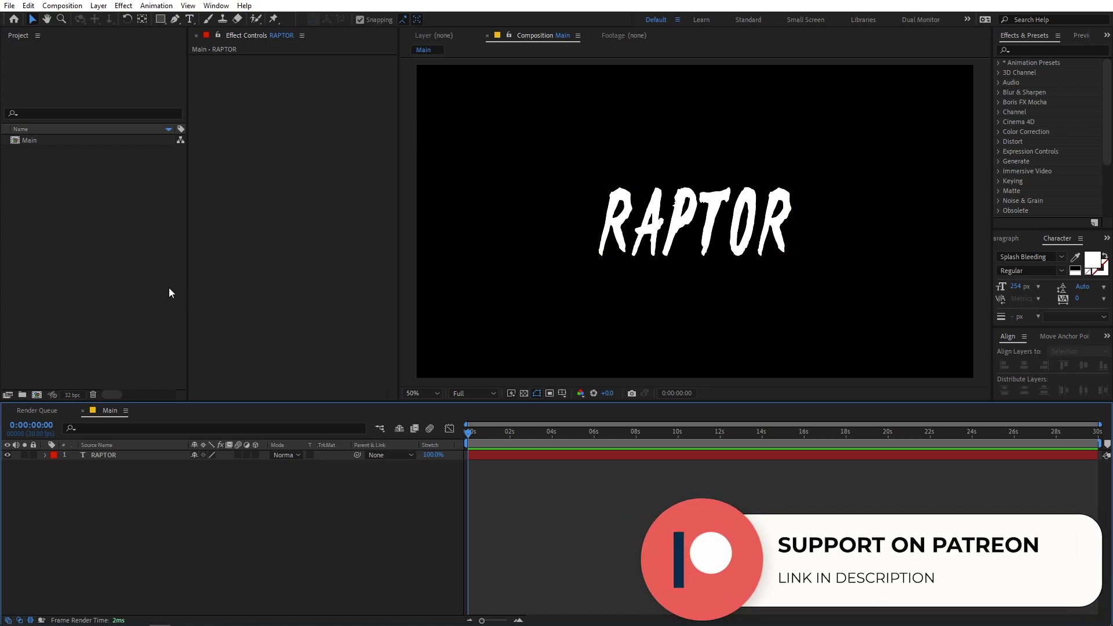
Step: Set up the Pen tool with no fill and a red FF0000 stroke, keeping the text layer deselected
{"action": "left_click", "coordinate": [176, 22]}
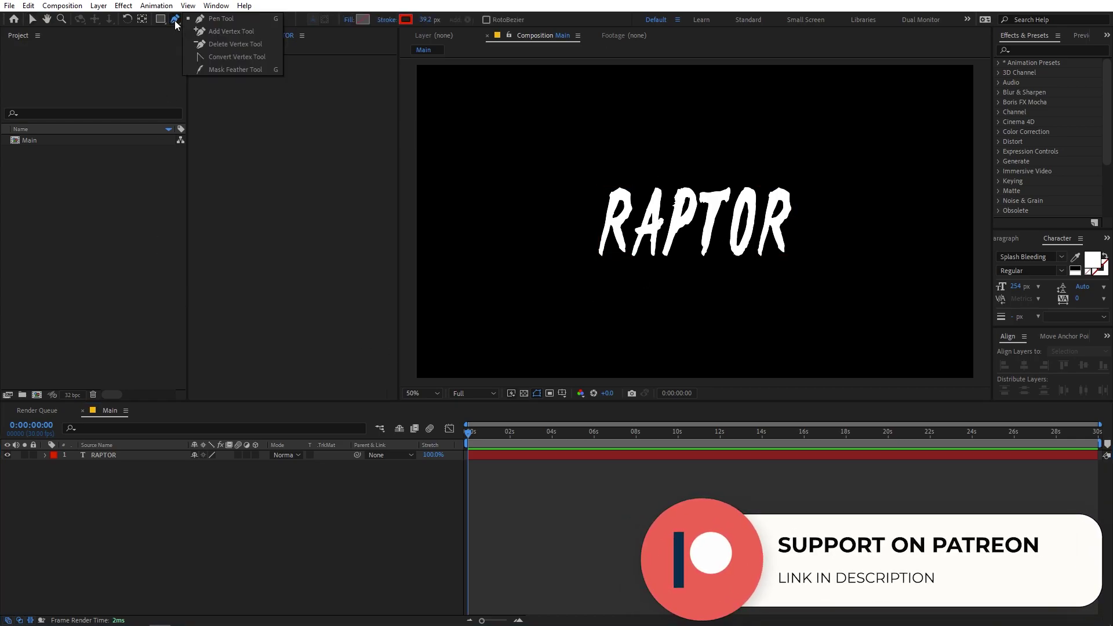
{"action": "left_click", "coordinate": [267, 533]}
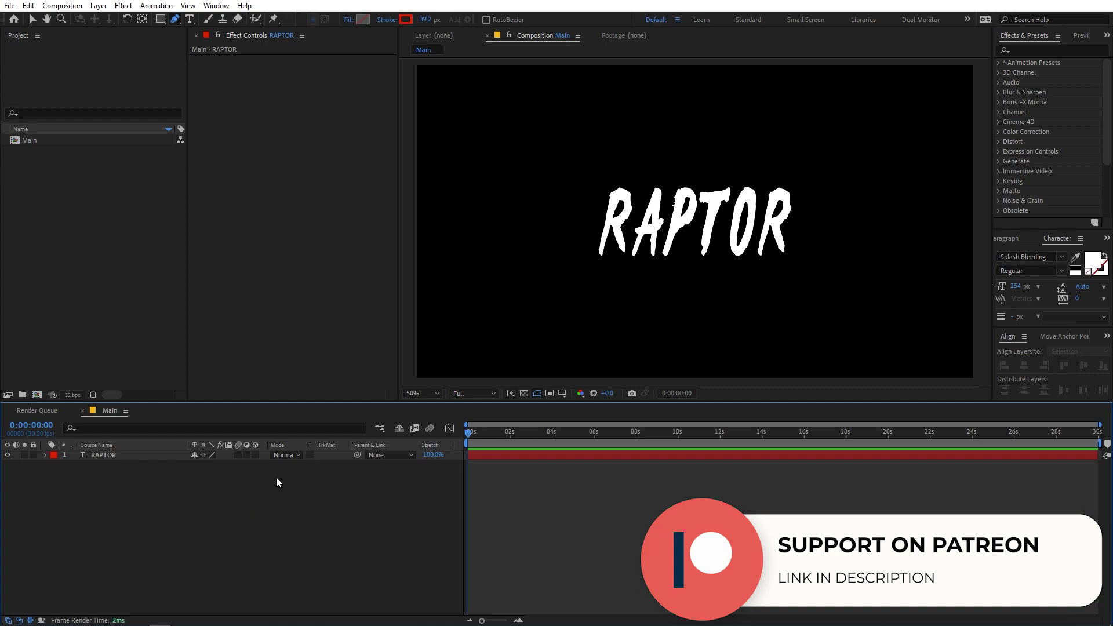
{"action": "left_click", "coordinate": [350, 20]}
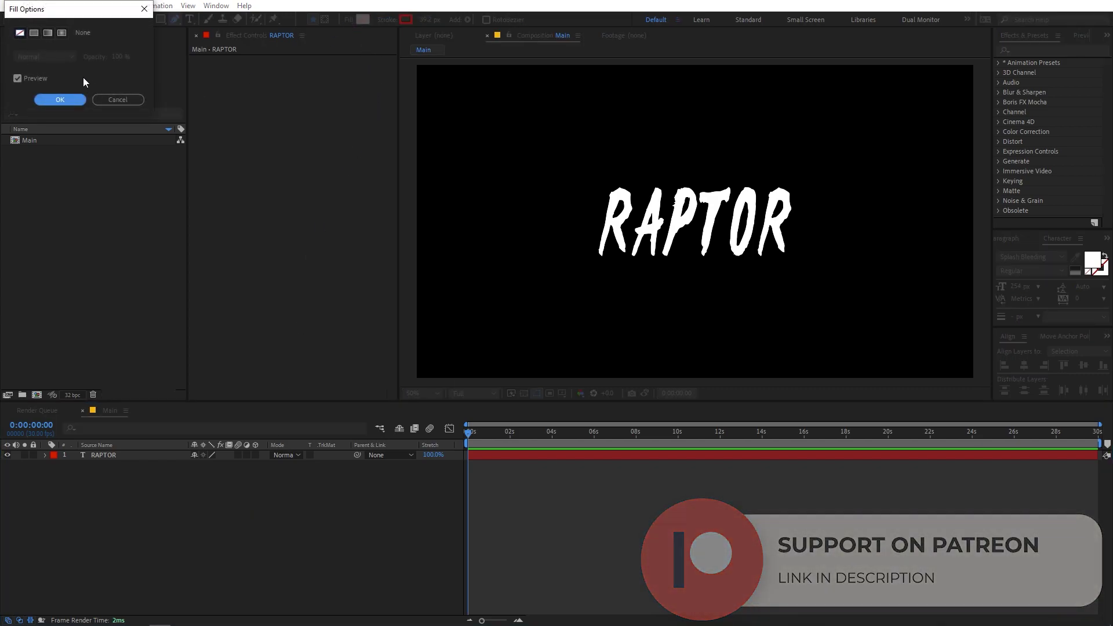
{"action": "left_click", "coordinate": [60, 99]}
{"action": "left_click", "coordinate": [407, 19]}
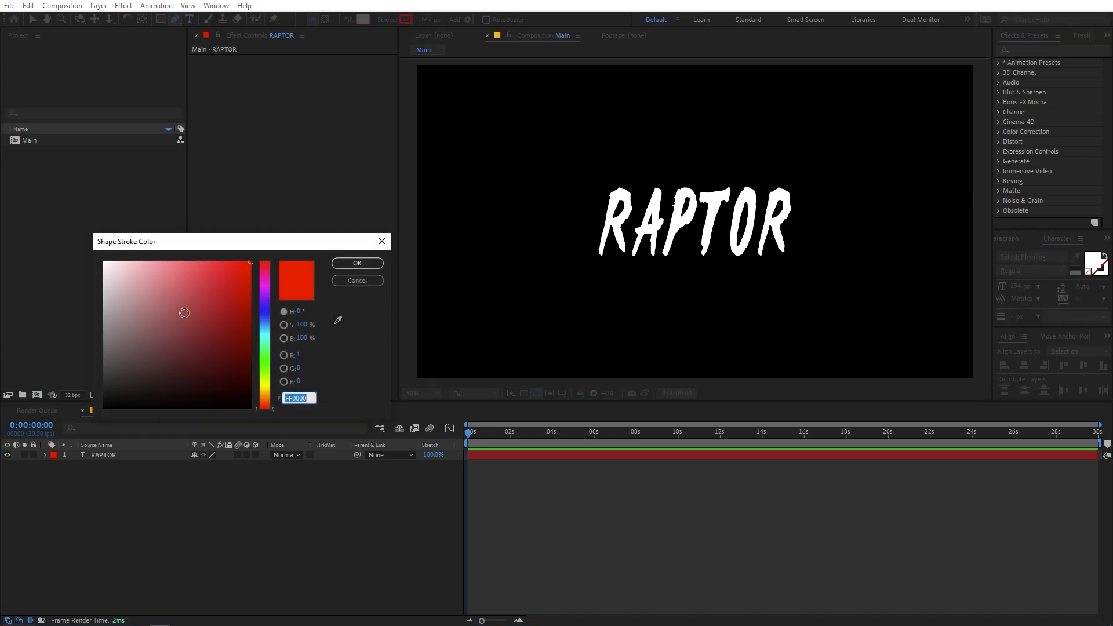
{"action": "left_click", "coordinate": [358, 264]}
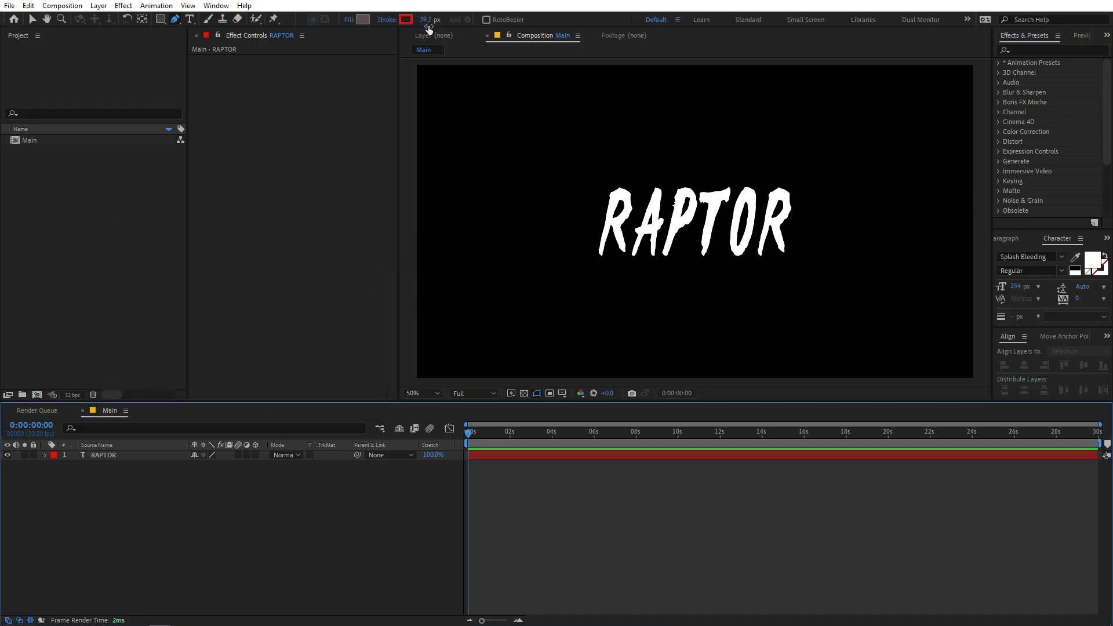
Step: Trace the first letter R with a pen path, from the foot of its stem around the bowl and down the slanted leg
{"action": "scroll", "coordinate": [586, 227], "scroll_direction": "up", "scroll_amount": 4}
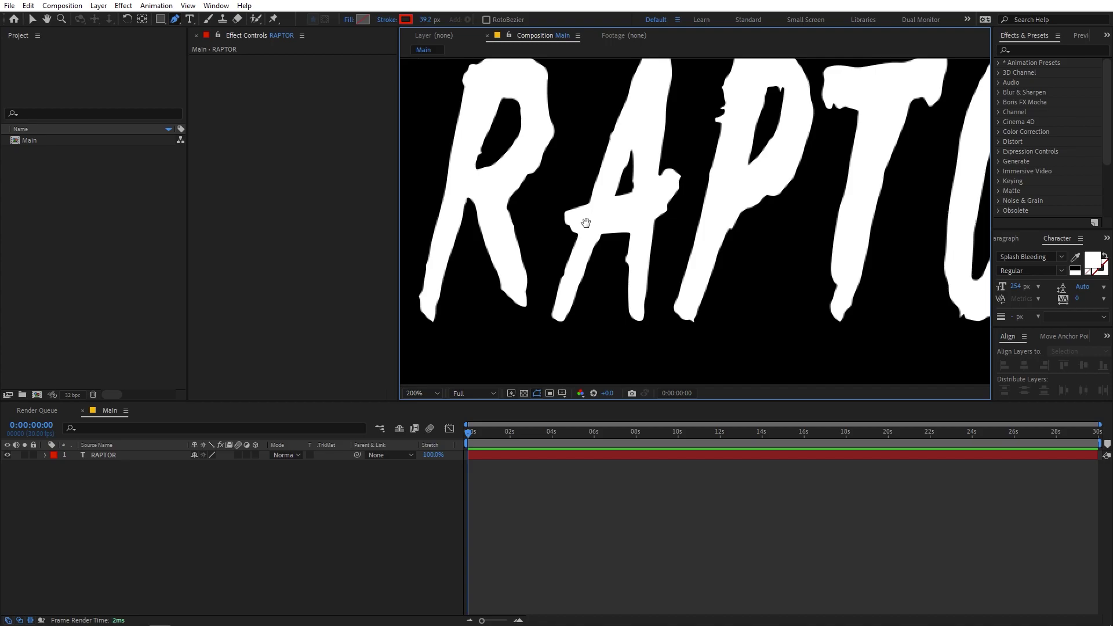
{"action": "left_click_drag", "start_coordinate": [586, 223], "coordinate": [671, 202]}
{"action": "left_click", "coordinate": [488, 350]}
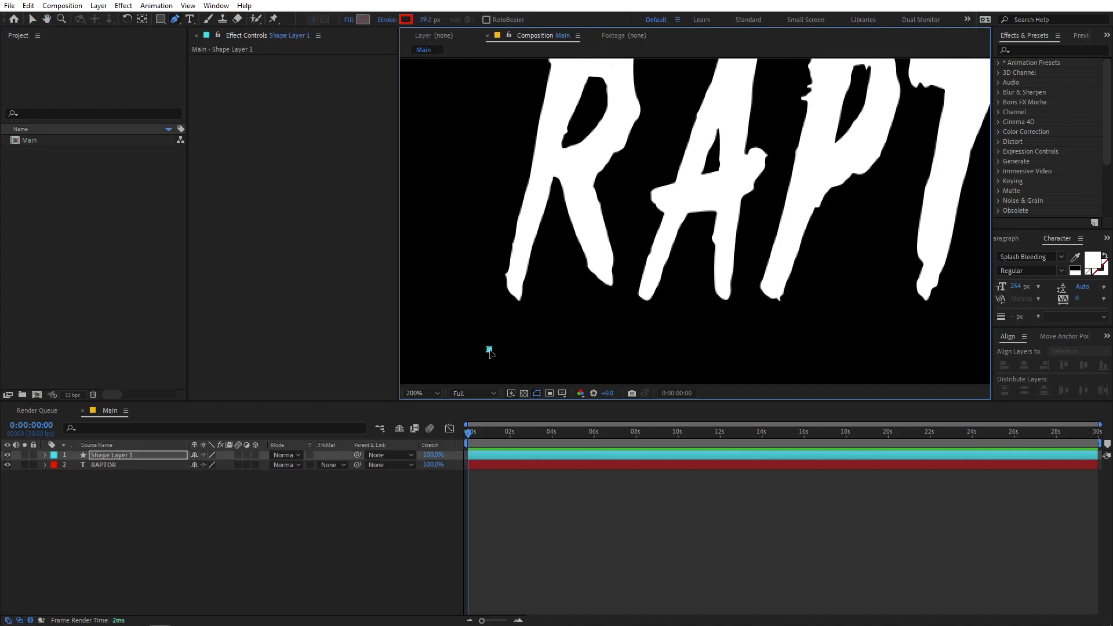
{"action": "scroll", "coordinate": [581, 236], "scroll_direction": "down", "scroll_amount": 1}
{"action": "left_click_drag", "start_coordinate": [628, 168], "coordinate": [624, 217]}
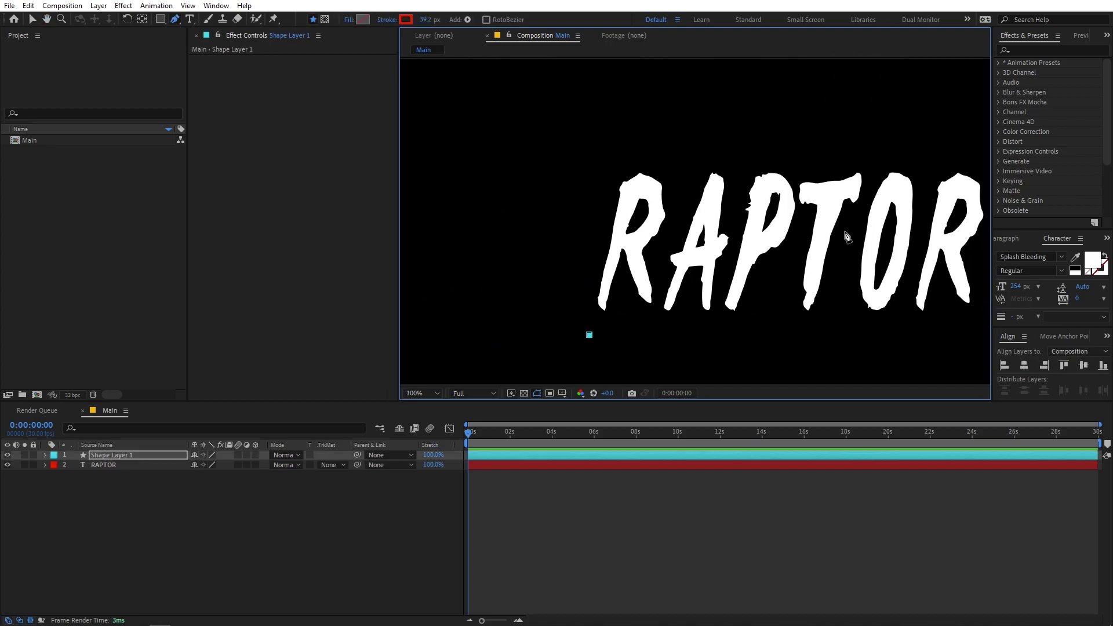
{"action": "left_click", "coordinate": [630, 191]}
{"action": "mouse_move", "coordinate": [653, 202]}
{"action": "left_mouse_down"}
{"action": "mouse_move", "coordinate": [657, 242]}
{"action": "mouse_move", "coordinate": [666, 237]}
{"action": "mouse_move", "coordinate": [657, 198]}
{"action": "left_mouse_up"}
{"action": "left_click_drag", "start_coordinate": [633, 240], "coordinate": [644, 280]}
{"action": "left_click", "coordinate": [651, 314]}
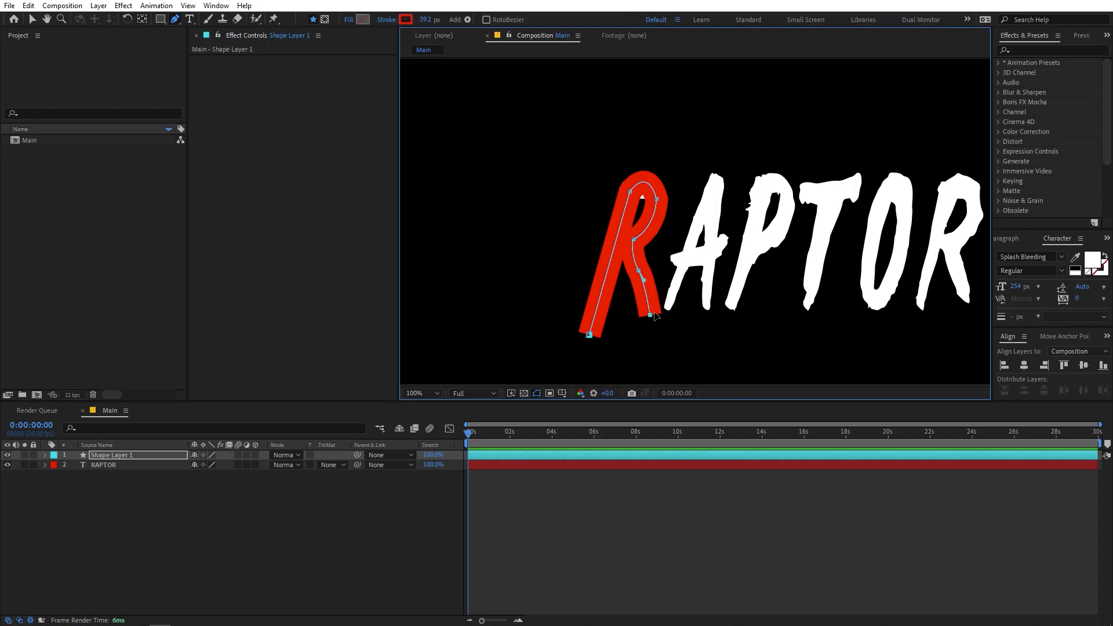
{"action": "scroll", "coordinate": [638, 202], "scroll_direction": "up", "scroll_amount": 1}
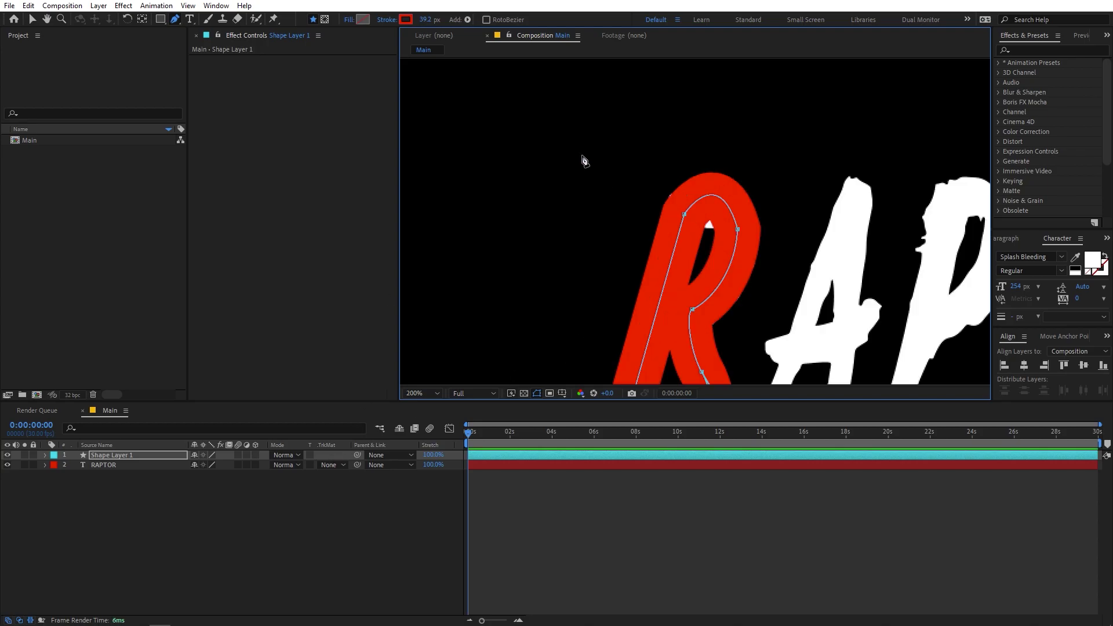
Step: Set the path's stroke width to 43.2 px and nudge the end point at the foot of the R's leg
{"action": "left_click_drag", "start_coordinate": [425, 21], "coordinate": [441, 21]}
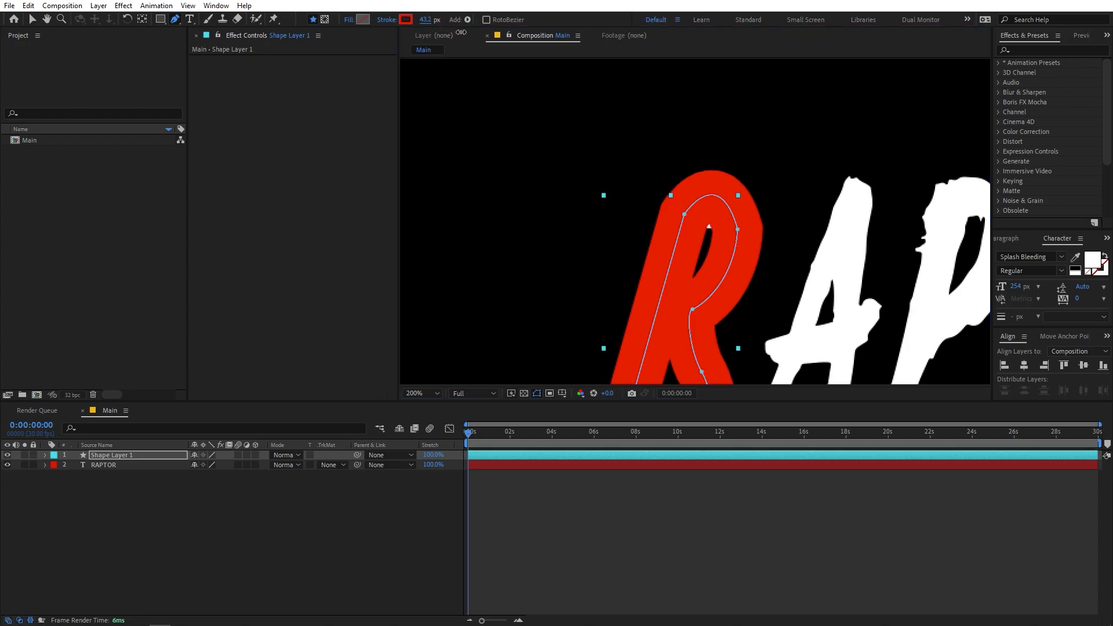
{"action": "left_click", "coordinate": [735, 232]}
{"action": "left_click_drag", "start_coordinate": [734, 232], "coordinate": [676, 92]}
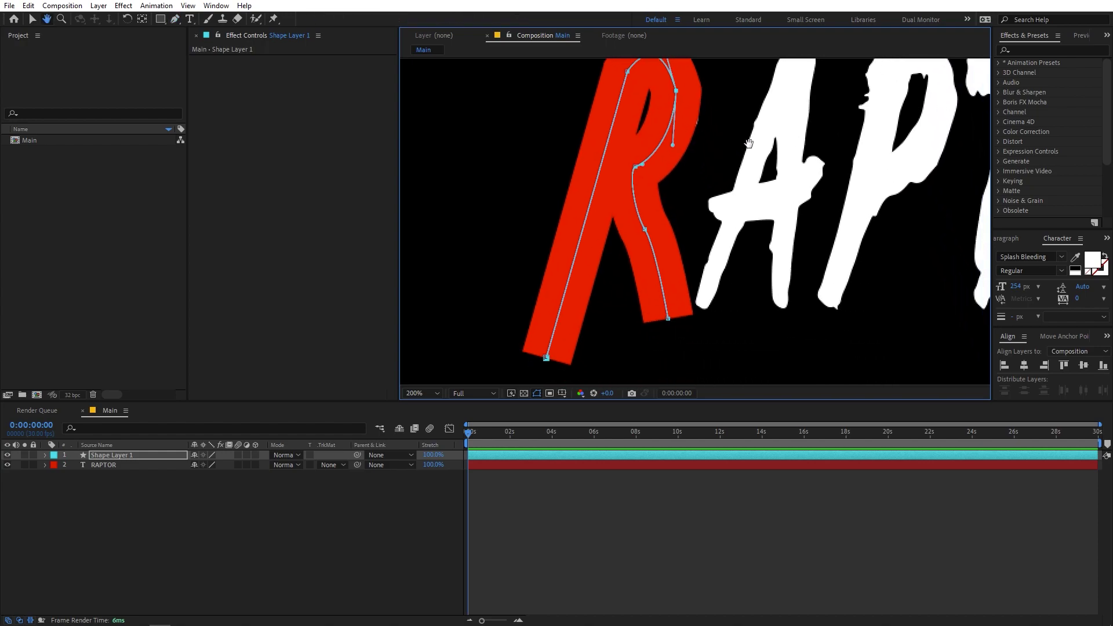
{"action": "left_click", "coordinate": [667, 319]}
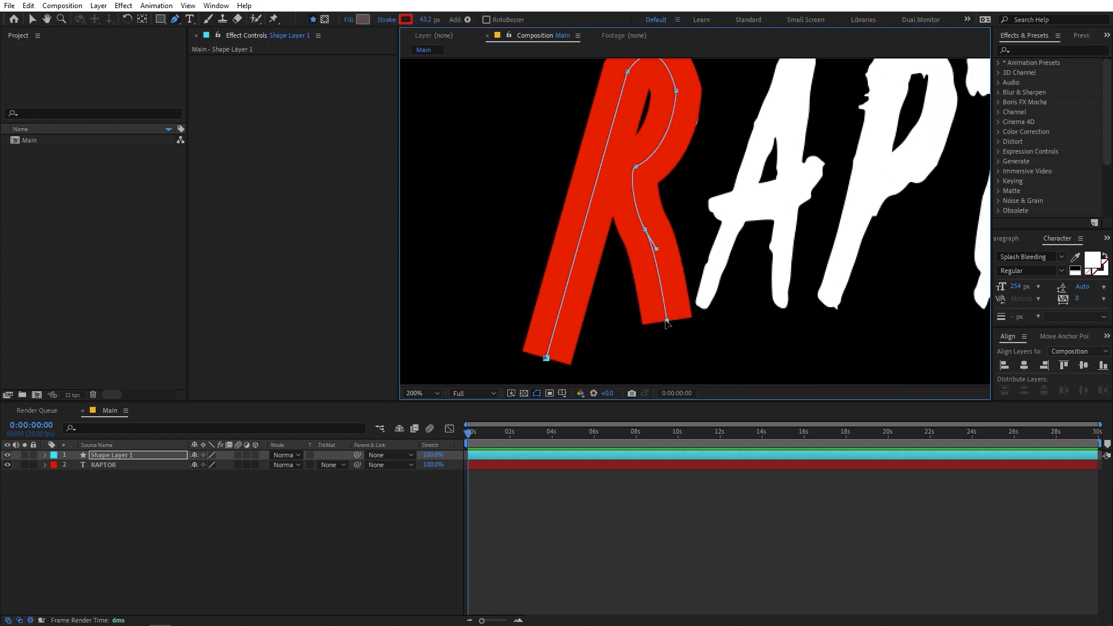
Step: Extend the path with a curve from the R's foot up to the A, tracing its strokes and crossbar
{"action": "scroll", "coordinate": [689, 308], "scroll_direction": "down", "scroll_amount": 4}
{"action": "scroll", "coordinate": [678, 259], "scroll_direction": "up", "scroll_amount": 2}
{"action": "left_click_drag", "start_coordinate": [737, 205], "coordinate": [633, 268]}
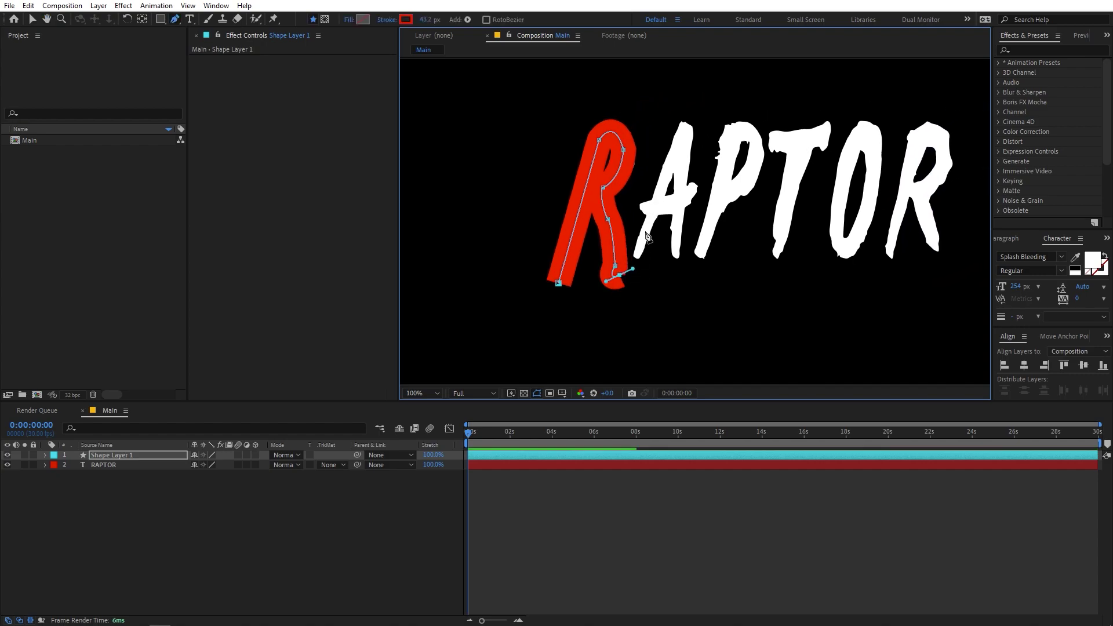
{"action": "left_click", "coordinate": [687, 115]}
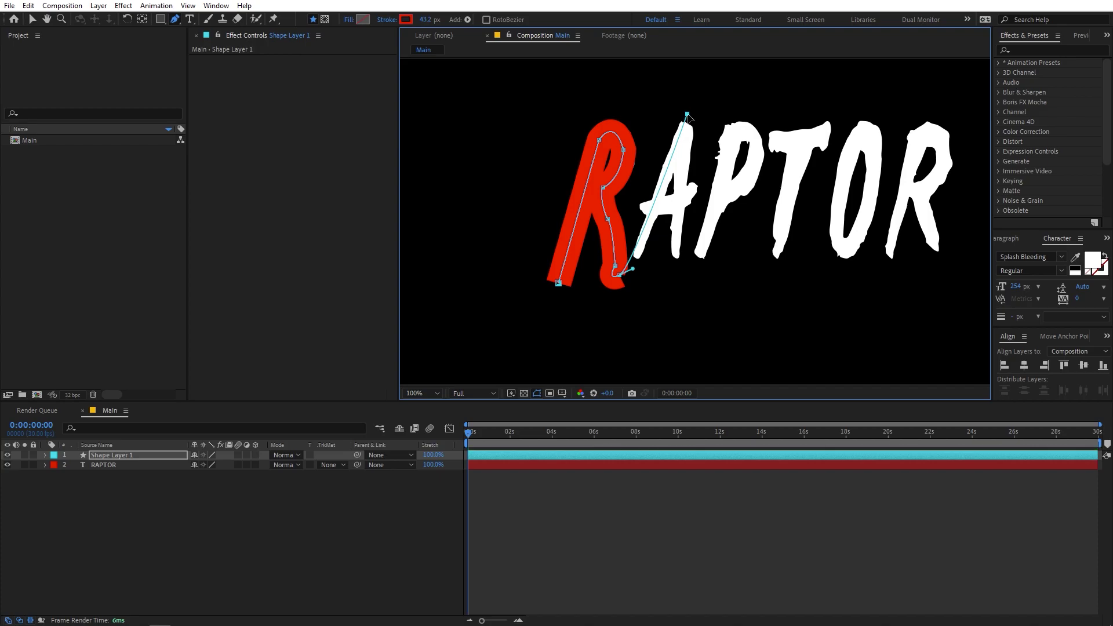
{"action": "left_click_drag", "start_coordinate": [619, 273], "coordinate": [717, 259]}
{"action": "left_click", "coordinate": [672, 263]}
{"action": "left_click", "coordinate": [636, 211]}
{"action": "left_click", "coordinate": [696, 183]}
Step: Continue the path around the bowl of the P, across the bar of the T and down its stem
{"action": "left_click", "coordinate": [731, 136]}
{"action": "left_click_drag", "start_coordinate": [754, 140], "coordinate": [756, 158]}
{"action": "left_click_drag", "start_coordinate": [730, 195], "coordinate": [718, 199]}
{"action": "left_click_drag", "start_coordinate": [766, 277], "coordinate": [791, 266]}
{"action": "left_click", "coordinate": [799, 137]}
{"action": "key", "text": "ctrl+z"}
{"action": "key", "text": "ctrl+z"}
{"action": "left_click", "coordinate": [831, 135]}
{"action": "mouse_move", "coordinate": [783, 139]}
{"action": "left_mouse_down"}
{"action": "mouse_move", "coordinate": [811, 138]}
{"action": "mouse_move", "coordinate": [786, 210]}
{"action": "left_mouse_up"}
{"action": "left_click", "coordinate": [777, 271]}
Step: Finish the path by looping around the O and tracing the last R down to the foot of its leg
{"action": "left_click_drag", "start_coordinate": [806, 89], "coordinate": [800, 95]}
{"action": "left_click_drag", "start_coordinate": [780, 272], "coordinate": [792, 277]}
{"action": "left_click_drag", "start_coordinate": [847, 247], "coordinate": [745, 418]}
{"action": "left_click_drag", "start_coordinate": [773, 250], "coordinate": [811, 264]}
{"action": "left_click", "coordinate": [770, 184]}
{"action": "left_click_drag", "start_coordinate": [849, 131], "coordinate": [863, 133]}
{"action": "left_click_drag", "start_coordinate": [849, 189], "coordinate": [855, 224]}
{"action": "left_click", "coordinate": [875, 286]}
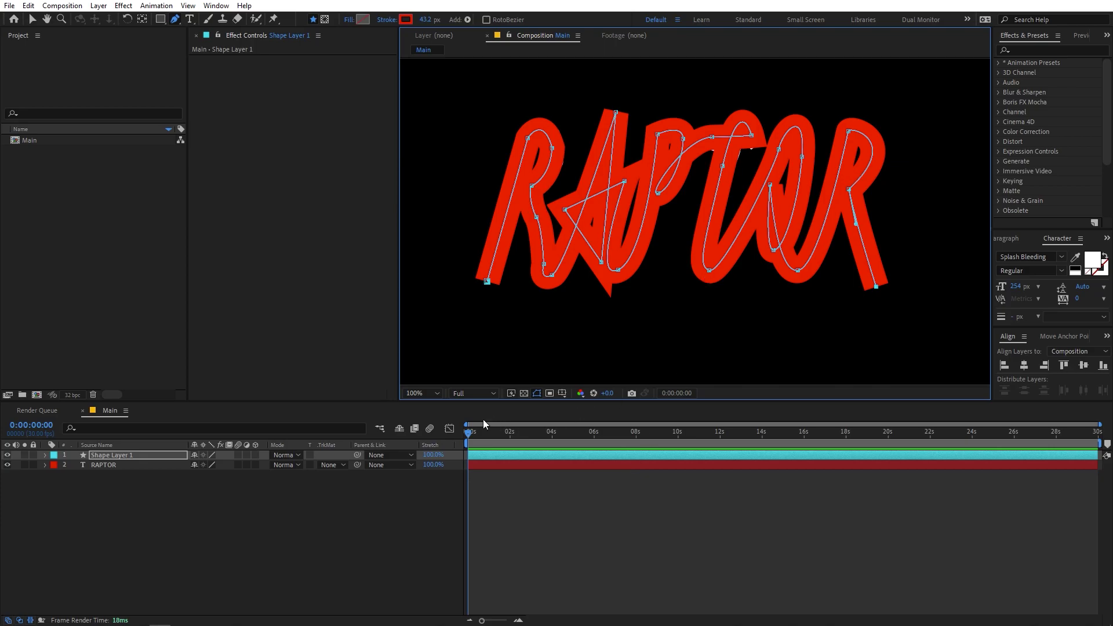
Step: Add Trim Paths to Shape Layer 1 and show its properties, with the playhead at the start
{"action": "left_click_drag", "start_coordinate": [469, 435], "coordinate": [334, 462]}
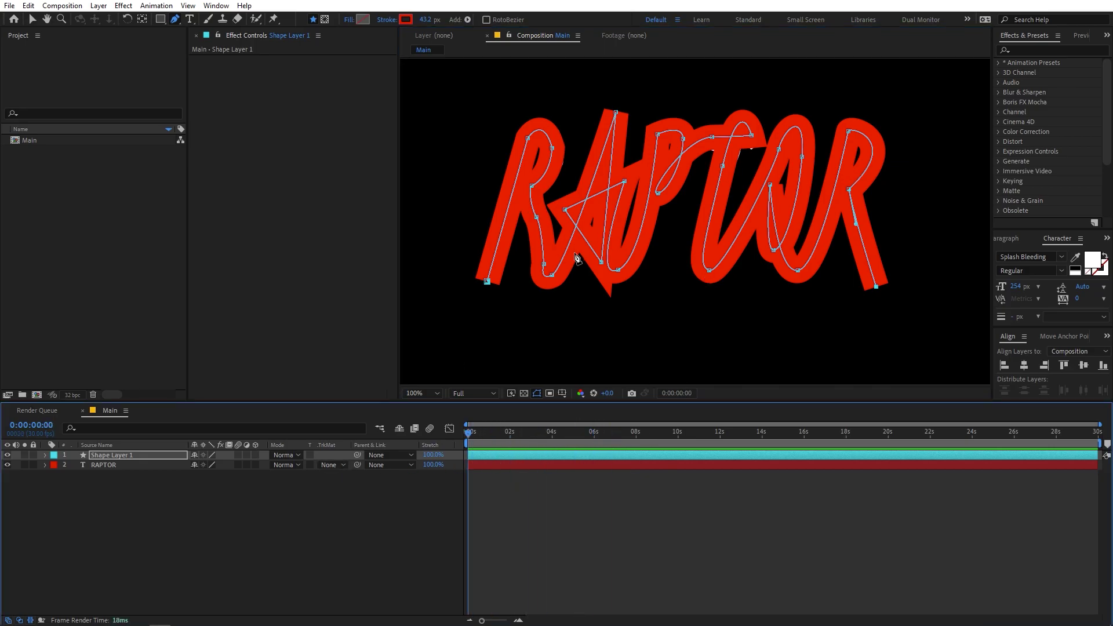
{"action": "left_click", "coordinate": [45, 455]}
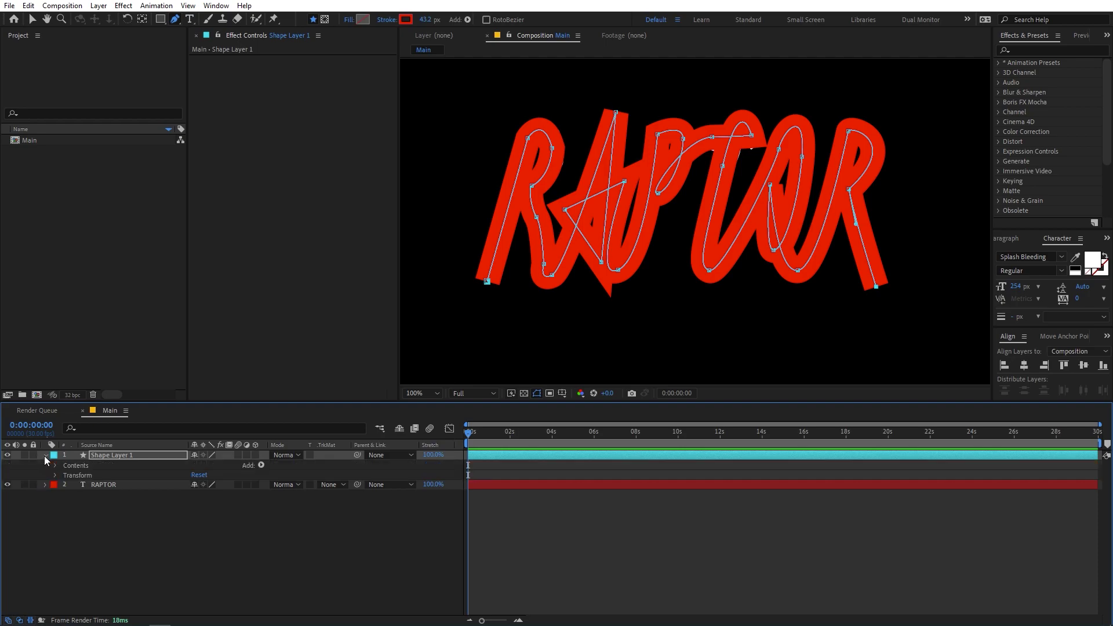
{"action": "left_click", "coordinate": [261, 466]}
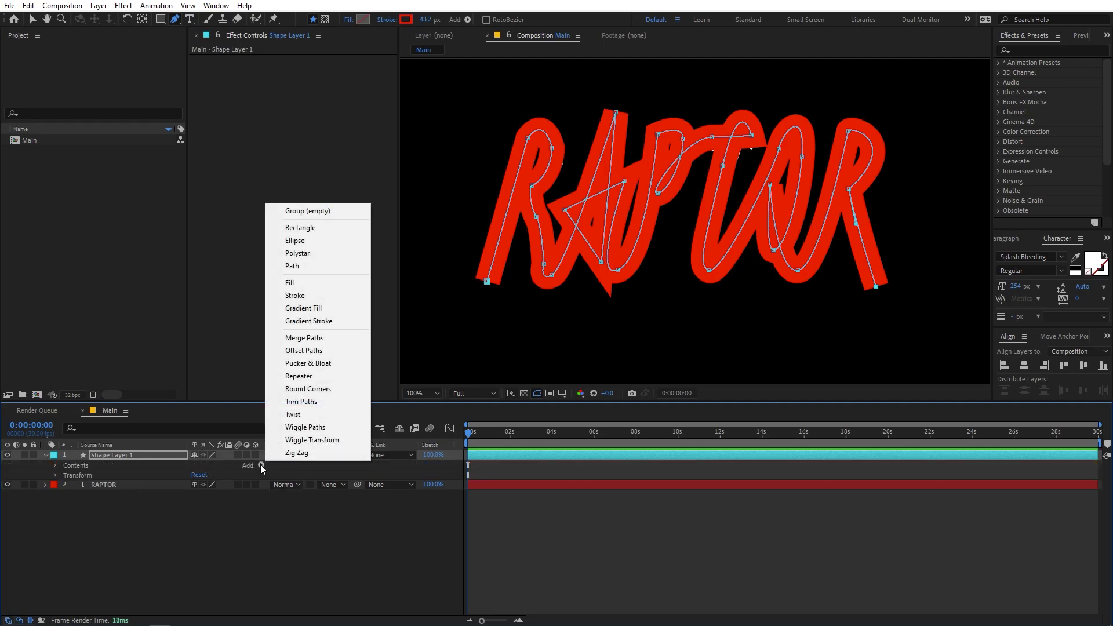
{"action": "left_click", "coordinate": [309, 402]}
{"action": "left_click", "coordinate": [75, 496]}
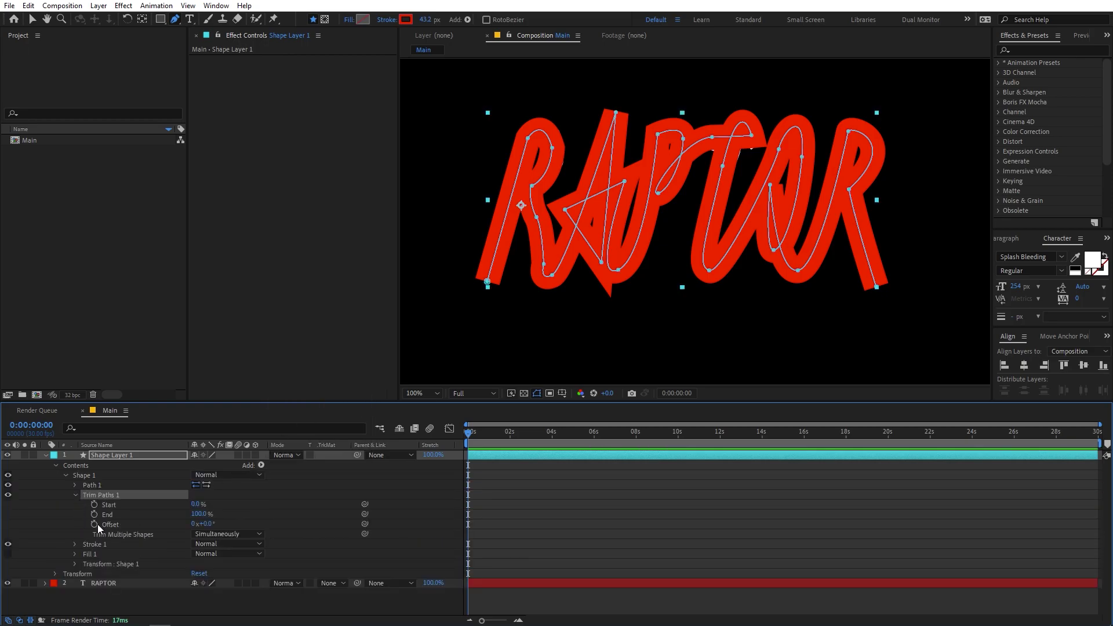
Step: Keyframe the Trim Paths End from 0% at the start to 100% at 0:00:02:15
{"action": "left_click", "coordinate": [196, 514]}
{"action": "mouse_move", "coordinate": [202, 516]}
{"action": "left_mouse_down"}
{"action": "mouse_move", "coordinate": [101, 526]}
{"action": "mouse_move", "coordinate": [209, 529]}
{"action": "mouse_move", "coordinate": [86, 535]}
{"action": "left_mouse_up"}
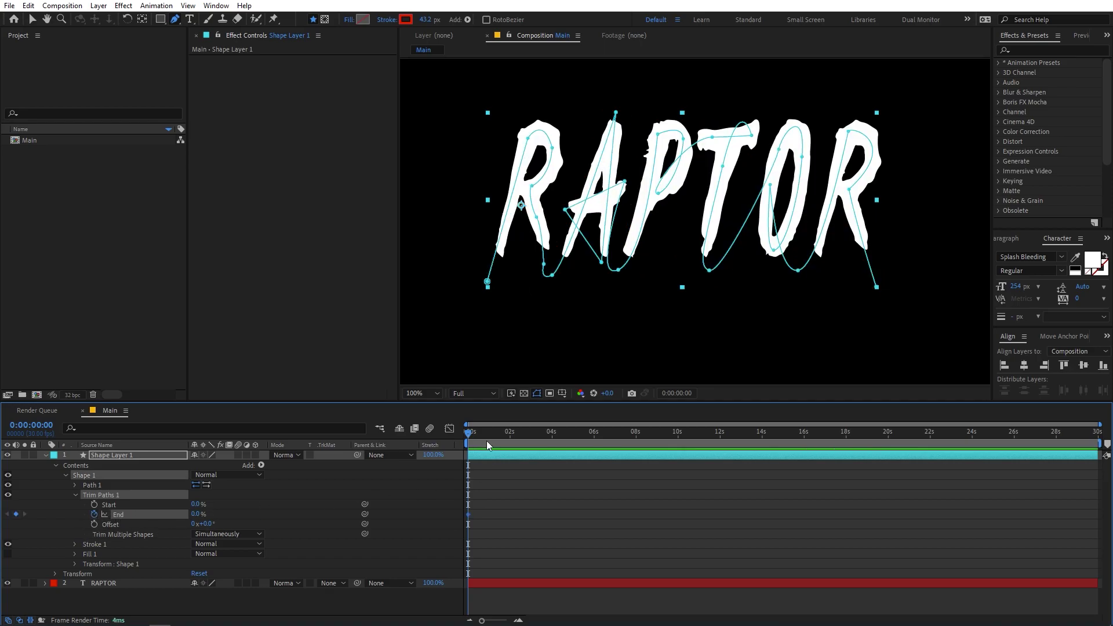
{"action": "scroll", "coordinate": [486, 487], "scroll_direction": "up", "scroll_amount": 2}
{"action": "scroll", "coordinate": [495, 470], "scroll_direction": "down", "scroll_amount": 1}
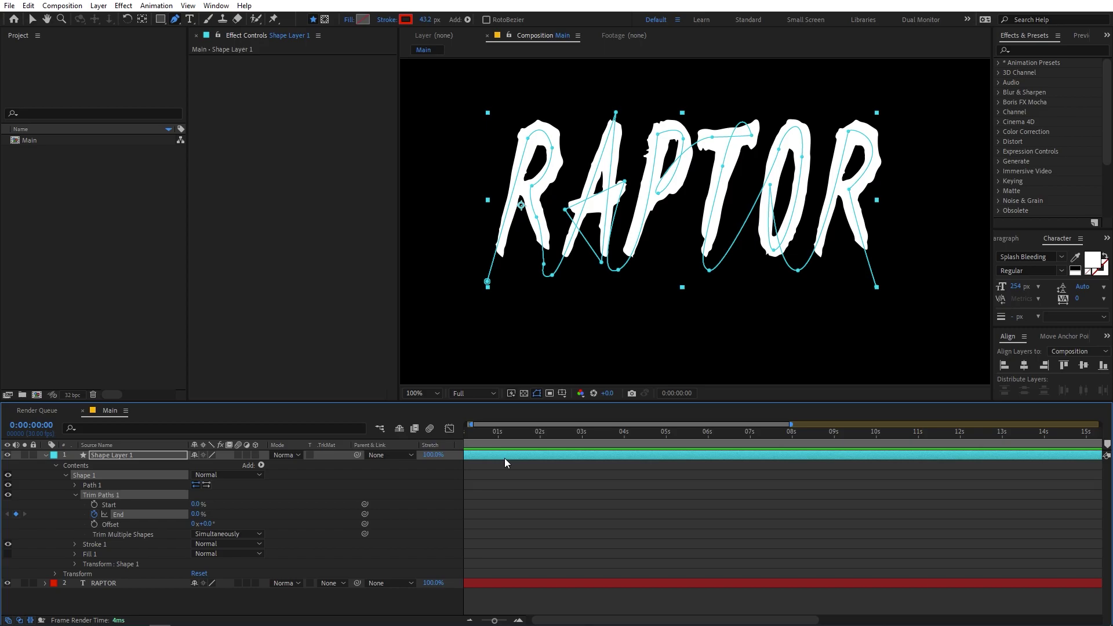
{"action": "left_click_drag", "start_coordinate": [545, 436], "coordinate": [573, 434]}
{"action": "scroll", "coordinate": [551, 436], "scroll_direction": "up", "scroll_amount": 2}
{"action": "mouse_move", "coordinate": [197, 515]}
{"action": "left_mouse_down"}
{"action": "mouse_move", "coordinate": [406, 493]}
{"action": "mouse_move", "coordinate": [508, 460]}
{"action": "left_mouse_up"}
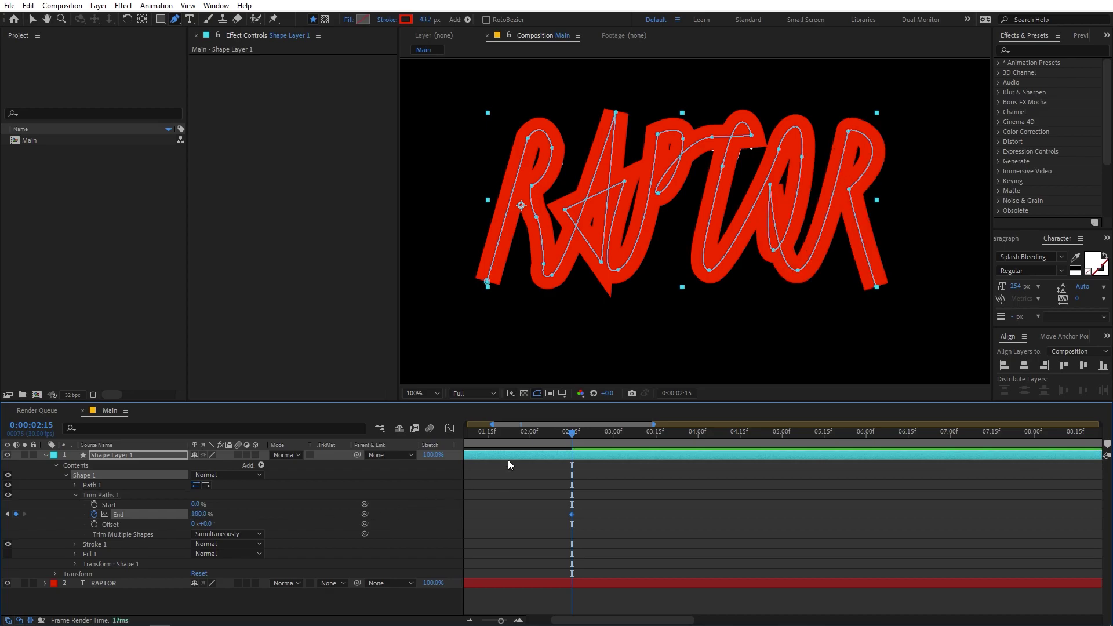
Step: Preview the stroke's drawing animation from the start of the composition
{"action": "scroll", "coordinate": [503, 495], "scroll_direction": "down", "scroll_amount": 5}
{"action": "key", "text": "Home"}
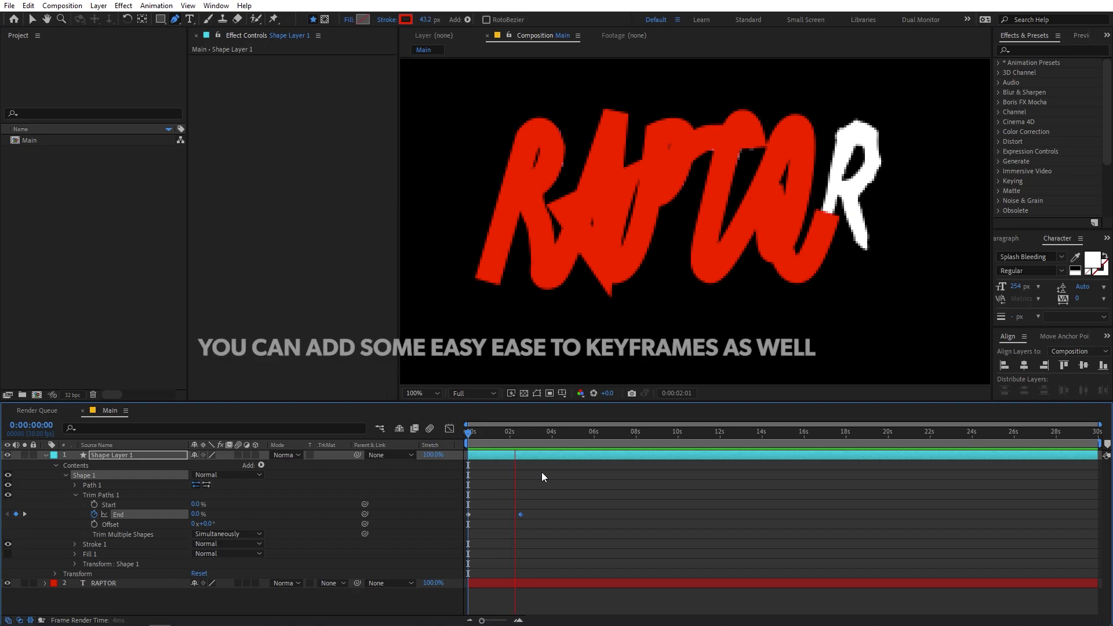
{"action": "key", "text": "space"}
Step: Add Wiggle Paths to the shape at 0:00:00:25 and set Wiggles/Second to 0
{"action": "mouse_move", "coordinate": [533, 435]}
{"action": "left_mouse_down"}
{"action": "mouse_move", "coordinate": [474, 443]}
{"action": "mouse_move", "coordinate": [485, 446]}
{"action": "left_mouse_up"}
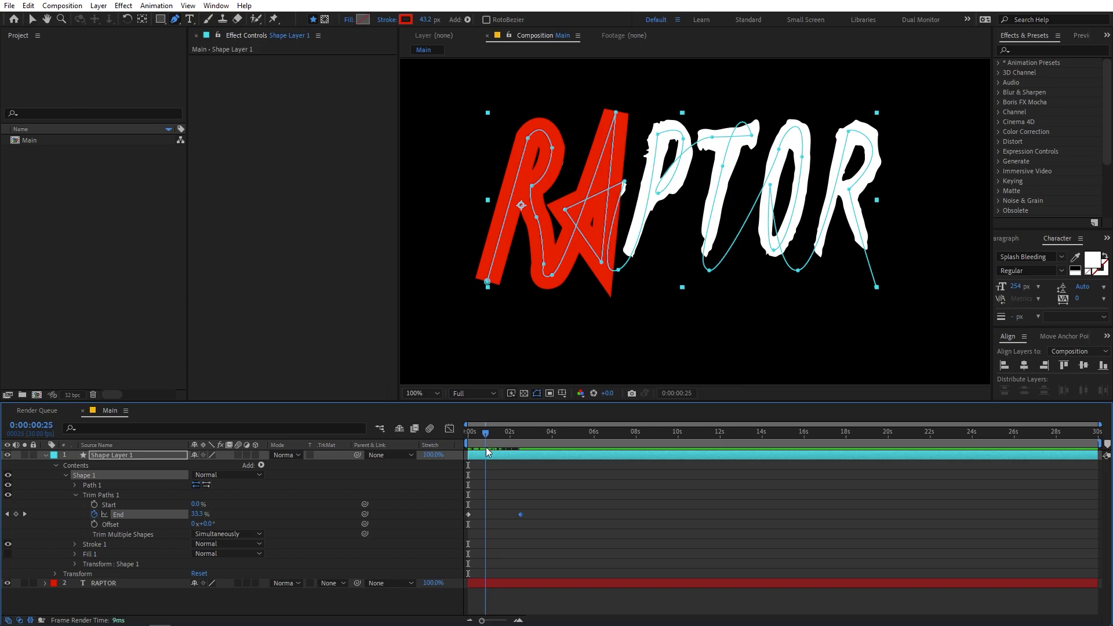
{"action": "left_click", "coordinate": [261, 466]}
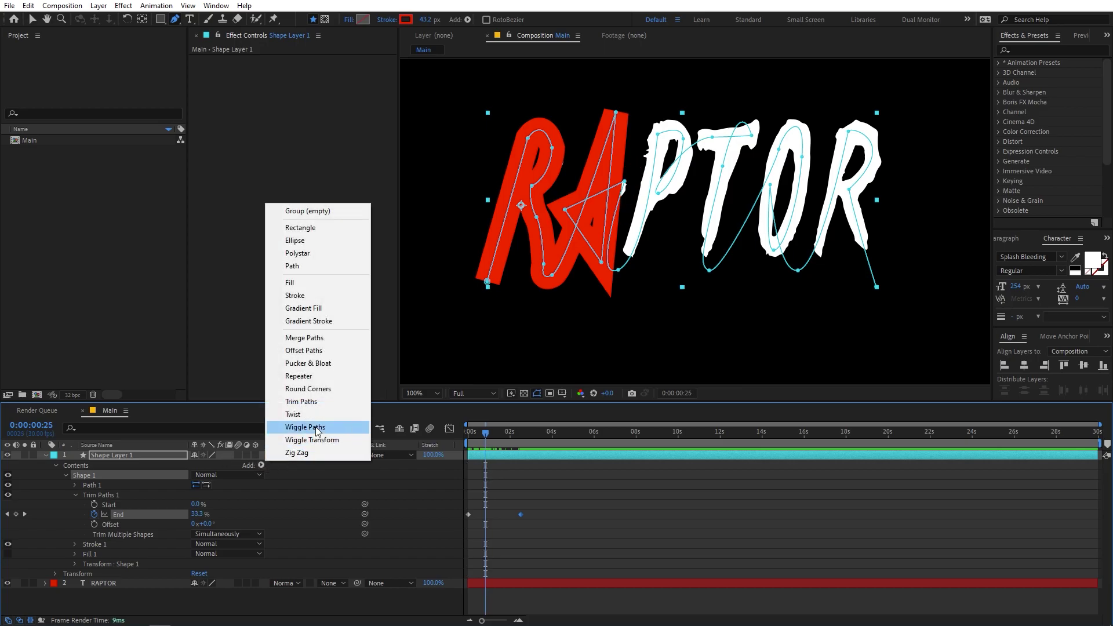
{"action": "left_click", "coordinate": [305, 427]}
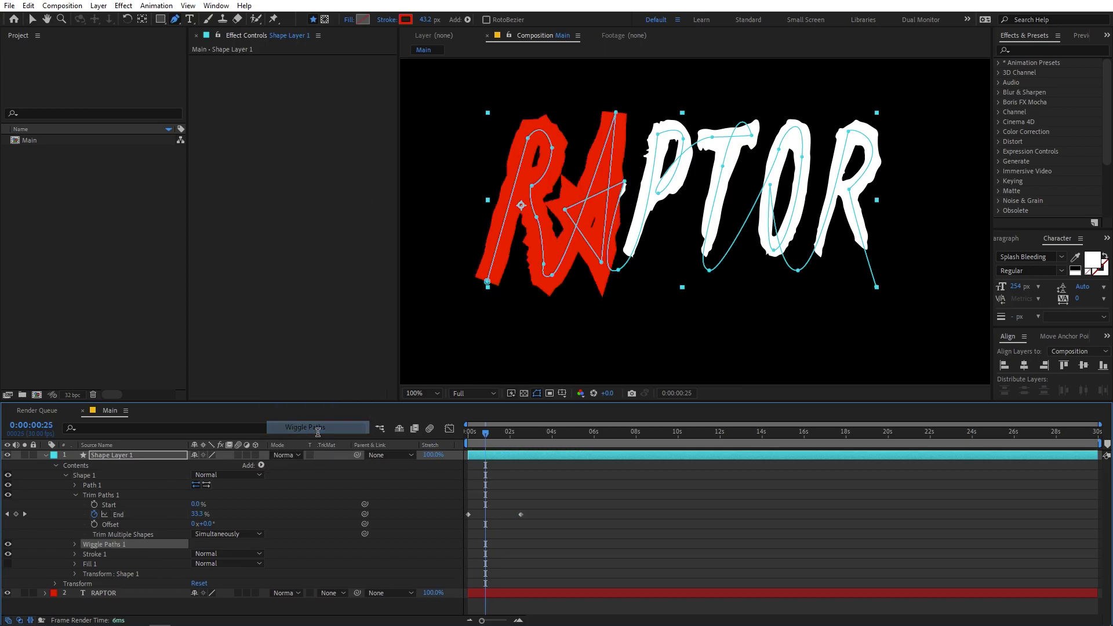
{"action": "left_click", "coordinate": [75, 544]}
{"action": "scroll", "coordinate": [71, 549], "scroll_direction": "down", "scroll_amount": 3}
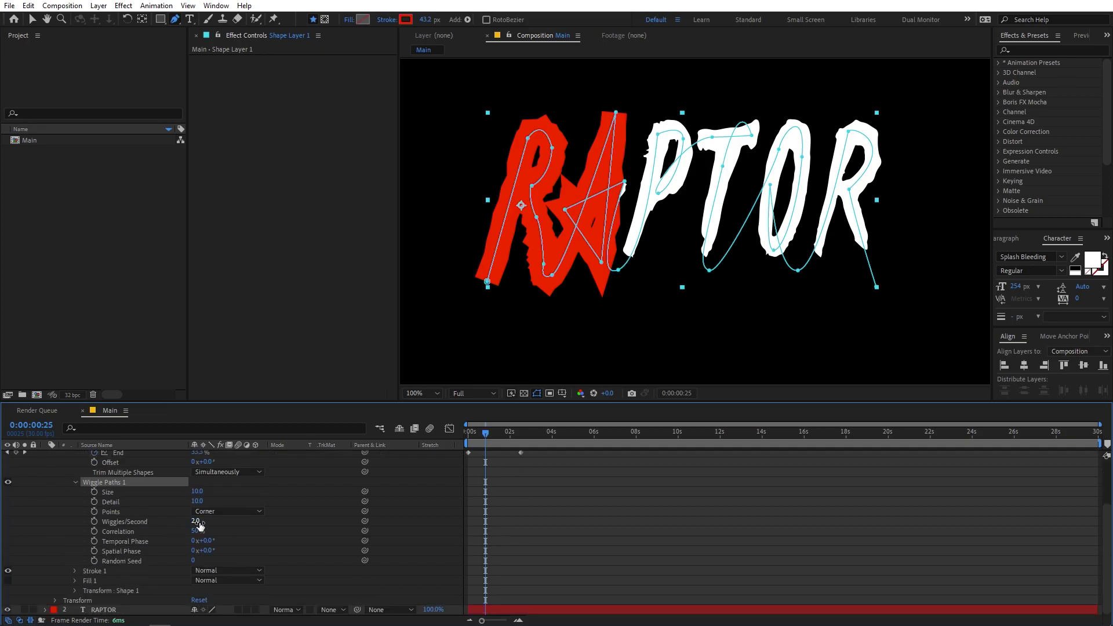
{"action": "left_click", "coordinate": [196, 521]}
{"action": "key", "text": "Return"}
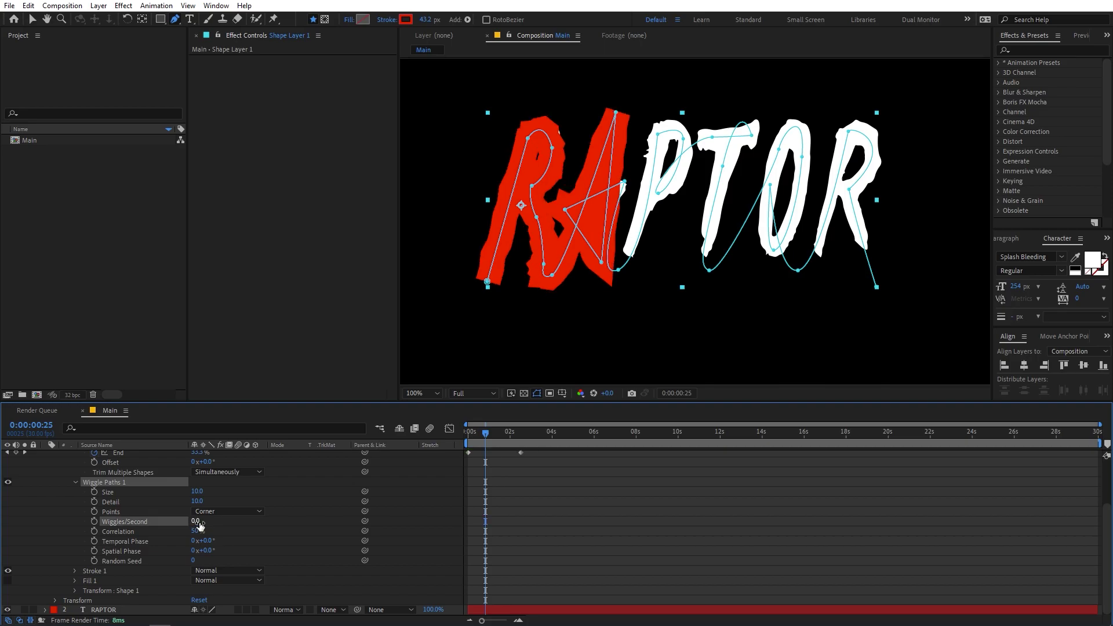
Step: Set the Wiggle Paths Size to 19.3 and Detail to 5.5
{"action": "scroll", "coordinate": [566, 285], "scroll_direction": "up", "scroll_amount": 1}
{"action": "left_click_drag", "start_coordinate": [528, 261], "coordinate": [672, 281]}
{"action": "scroll", "coordinate": [617, 283], "scroll_direction": "down", "scroll_amount": 2}
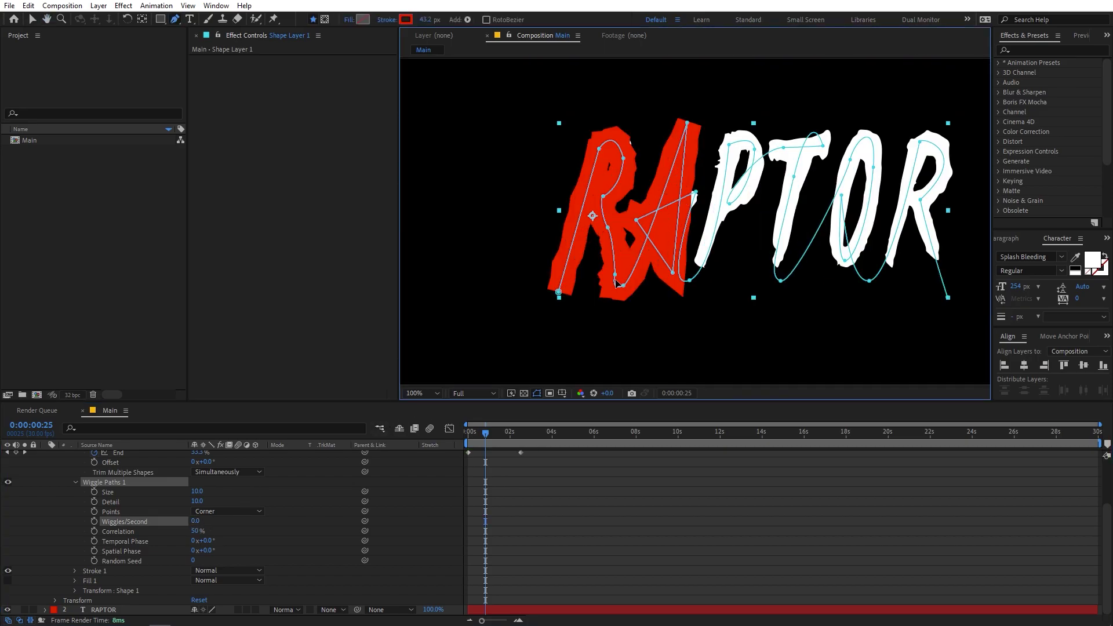
{"action": "left_click_drag", "start_coordinate": [207, 494], "coordinate": [181, 515]}
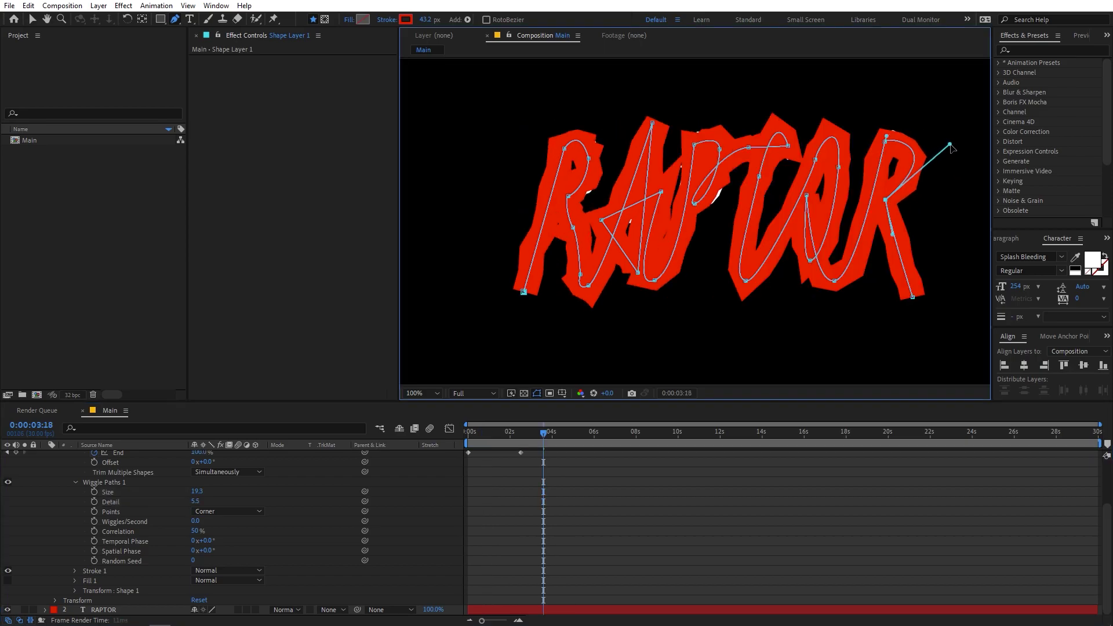
Step: Adjust path points on the first R, A and P so the red stroke covers the exposed white text
{"action": "left_click_drag", "start_coordinate": [694, 203], "coordinate": [705, 201]}
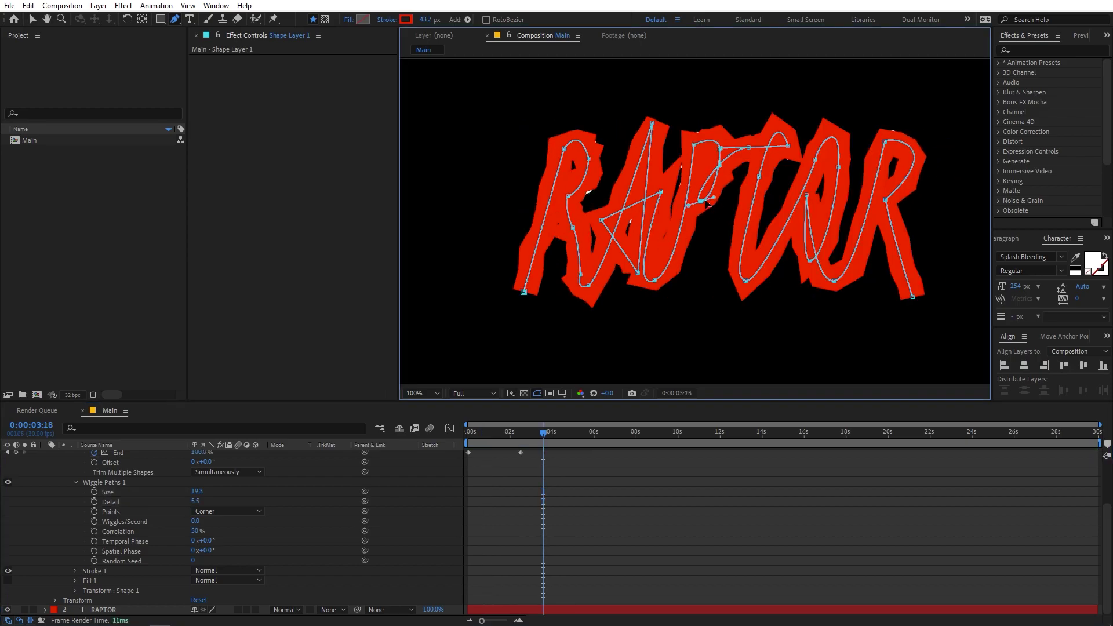
{"action": "left_click_drag", "start_coordinate": [694, 145], "coordinate": [693, 142]}
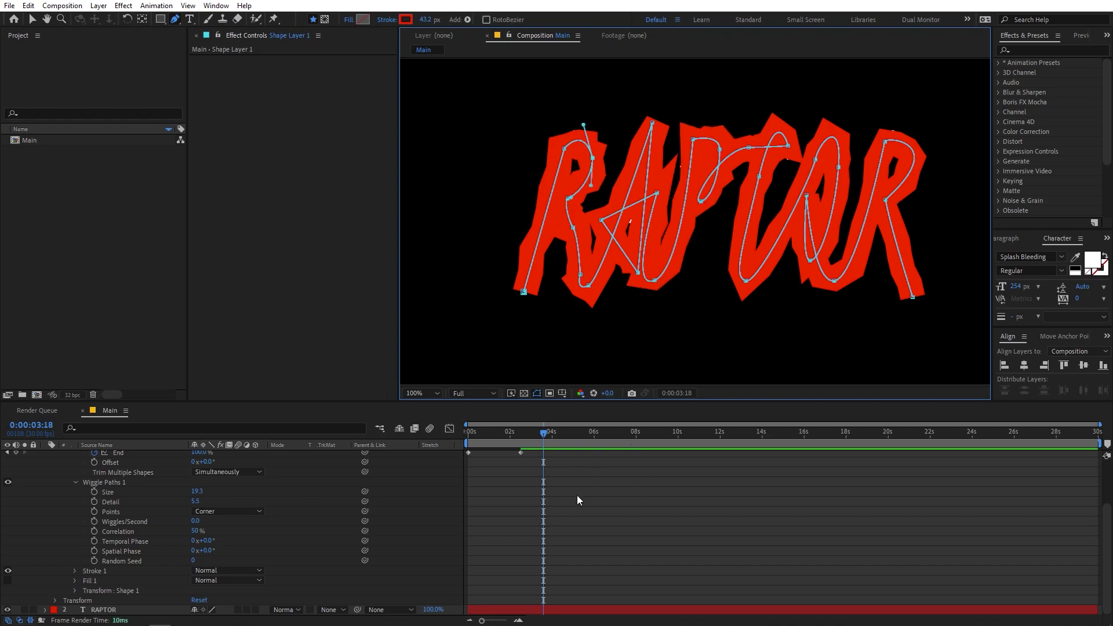
{"action": "scroll", "coordinate": [574, 513], "scroll_direction": "up", "scroll_amount": 1}
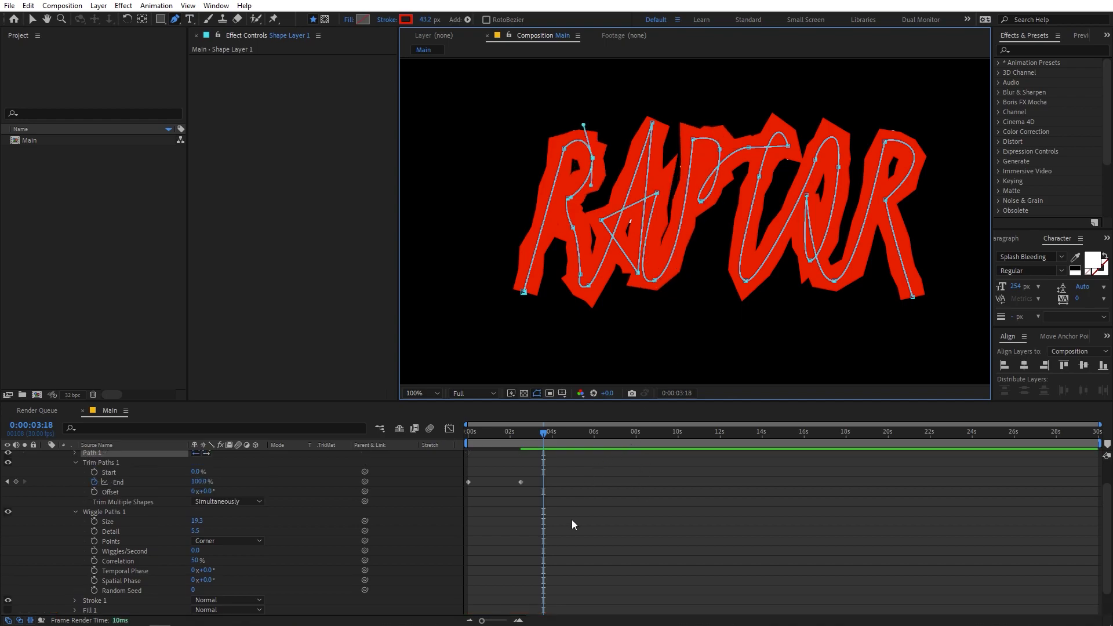
Step: Taper the end of Stroke 1 by setting its End Length to 8.4%
{"action": "left_click_drag", "start_coordinate": [552, 444], "coordinate": [487, 452]}
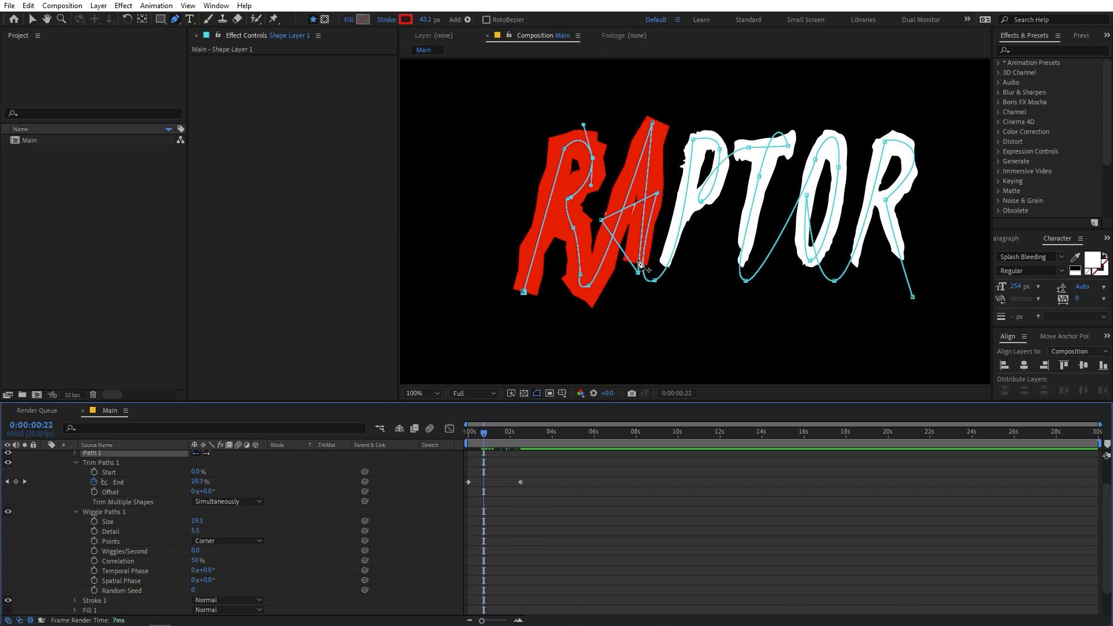
{"action": "scroll", "coordinate": [295, 528], "scroll_direction": "down", "scroll_amount": 1}
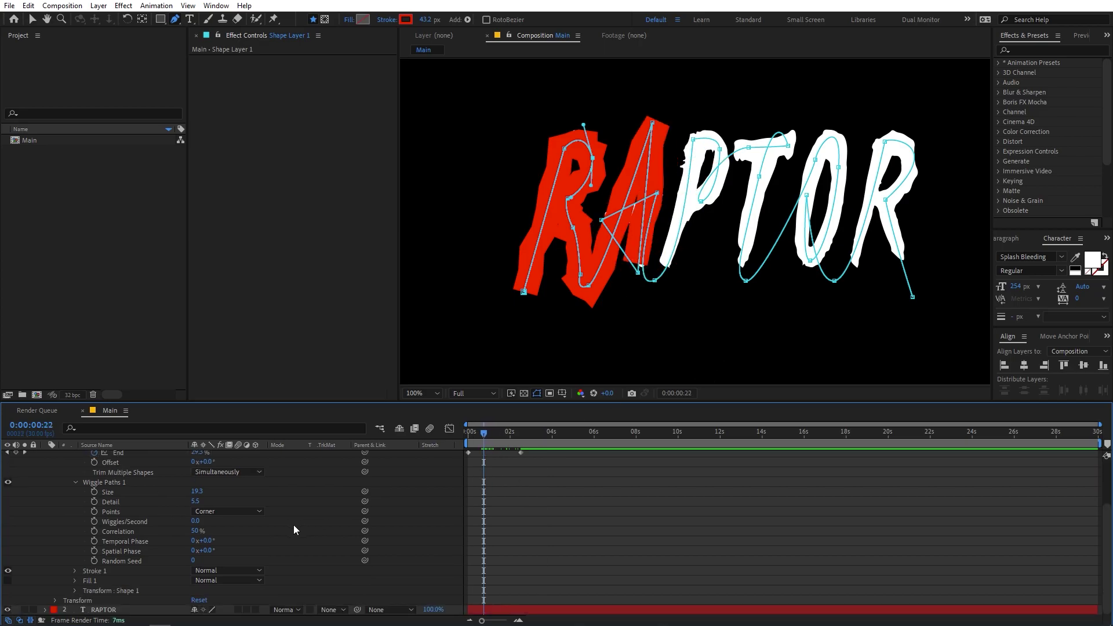
{"action": "left_click", "coordinate": [74, 571]}
{"action": "scroll", "coordinate": [73, 575], "scroll_direction": "down", "scroll_amount": 3}
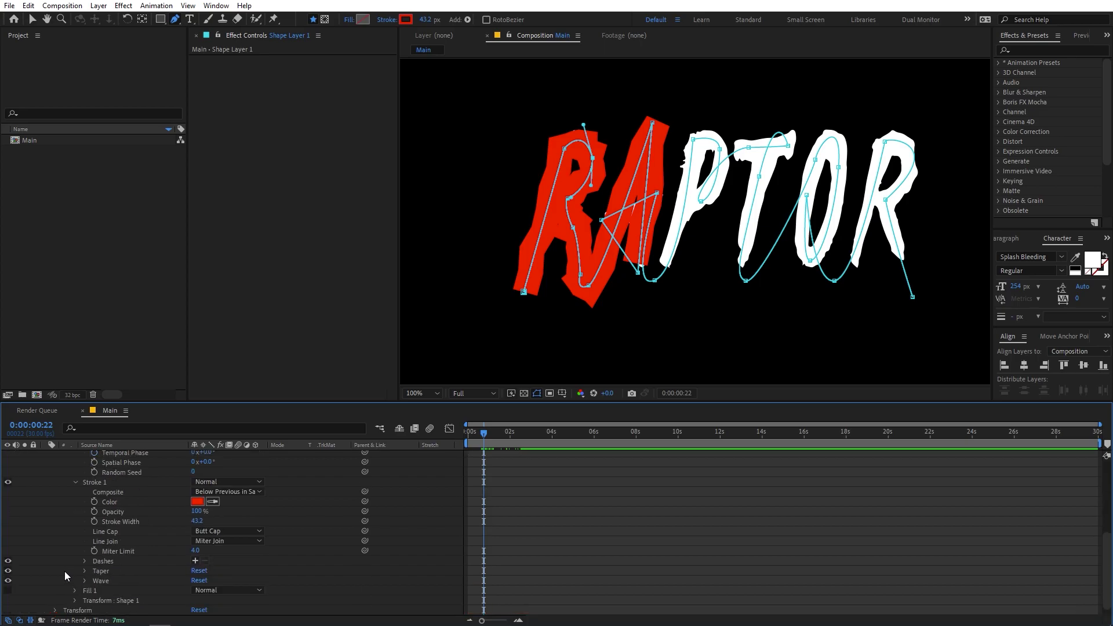
{"action": "left_click", "coordinate": [84, 572]}
{"action": "scroll", "coordinate": [84, 573], "scroll_direction": "down", "scroll_amount": 1}
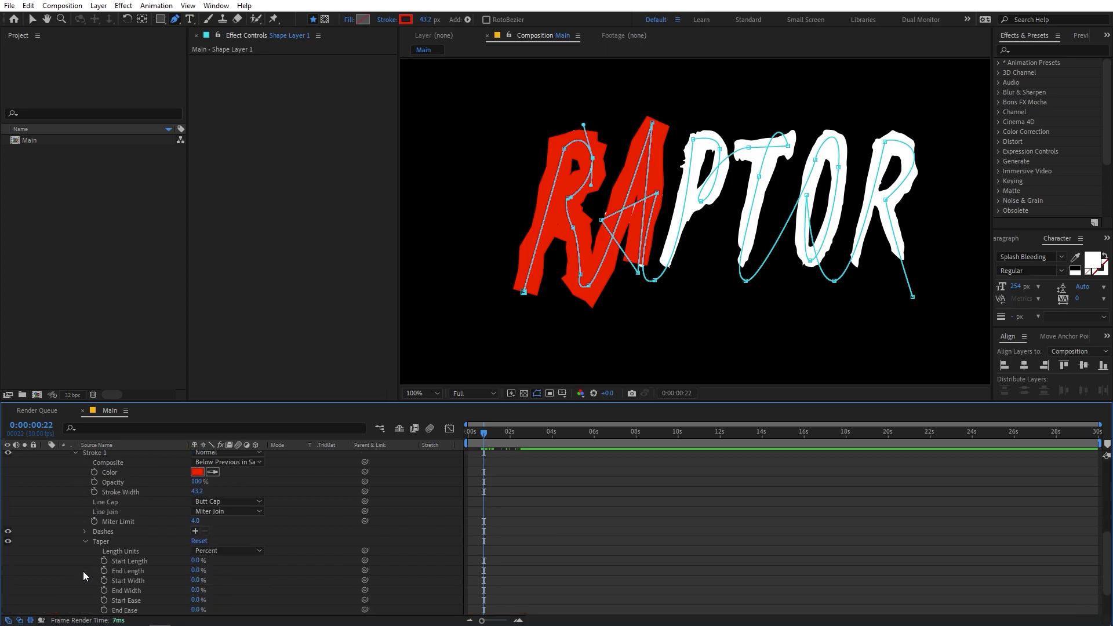
{"action": "mouse_move", "coordinate": [195, 570]}
{"action": "left_mouse_down"}
{"action": "mouse_move", "coordinate": [162, 583]}
{"action": "mouse_move", "coordinate": [186, 587]}
{"action": "left_mouse_up"}
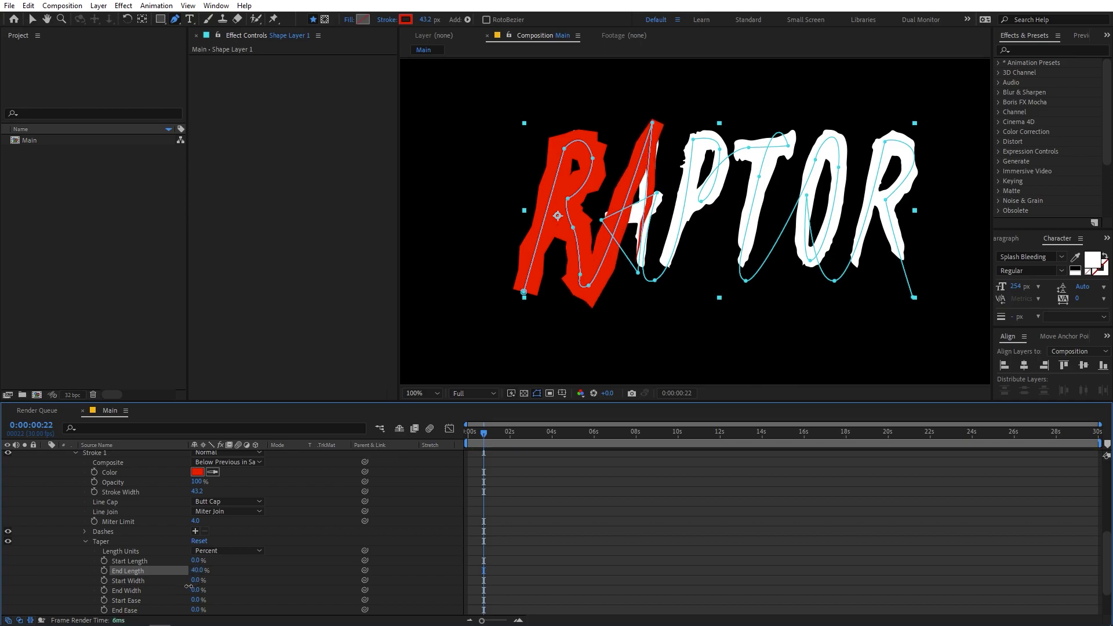
{"action": "left_click_drag", "start_coordinate": [473, 445], "coordinate": [556, 449]}
{"action": "mouse_move", "coordinate": [204, 574]}
{"action": "left_mouse_down"}
{"action": "mouse_move", "coordinate": [240, 570]}
{"action": "mouse_move", "coordinate": [26, 579]}
{"action": "left_mouse_up"}
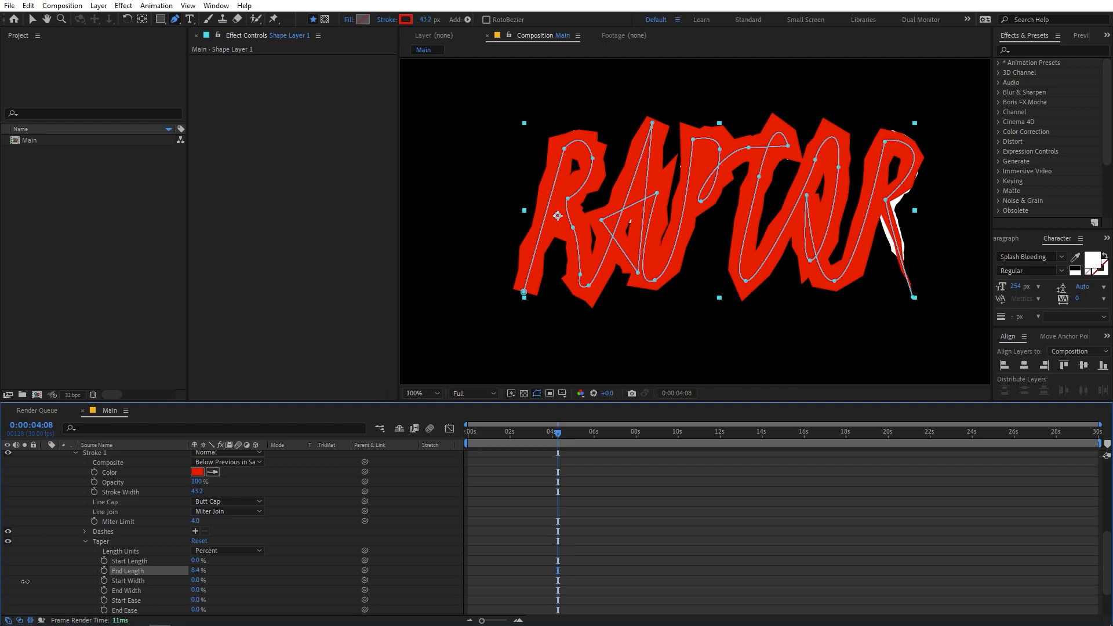
Step: Preview the tapered stroke animation from the start of the composition
{"action": "key", "text": "Home"}
{"action": "key", "text": "space"}
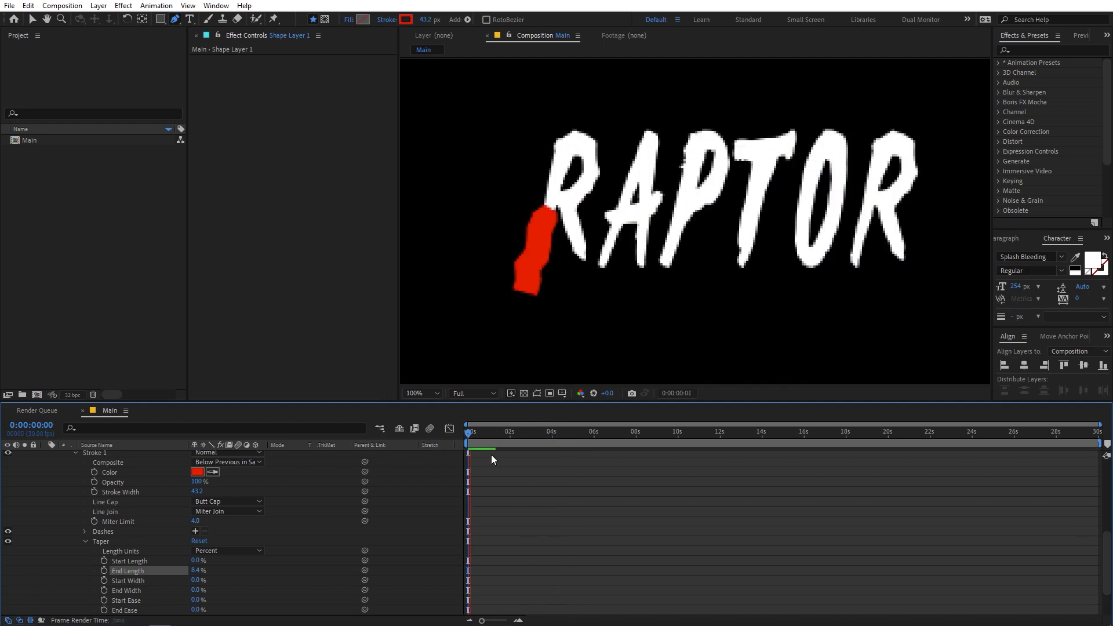
{"action": "key", "text": "space"}
{"action": "key", "text": "g"}
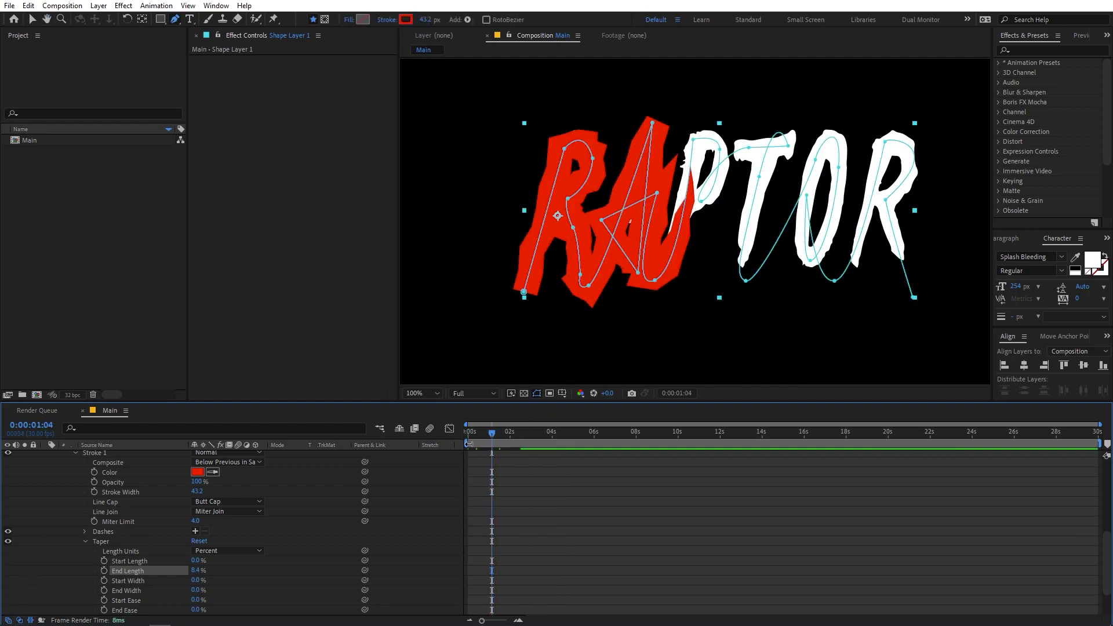
Step: Keyframe the Taper End Length from 8.4% at 0:00:02:10 to 0% at 0:00:03:01
{"action": "mouse_move", "coordinate": [493, 436]}
{"action": "left_mouse_down"}
{"action": "mouse_move", "coordinate": [531, 445]}
{"action": "mouse_move", "coordinate": [508, 446]}
{"action": "mouse_move", "coordinate": [518, 447]}
{"action": "left_mouse_up"}
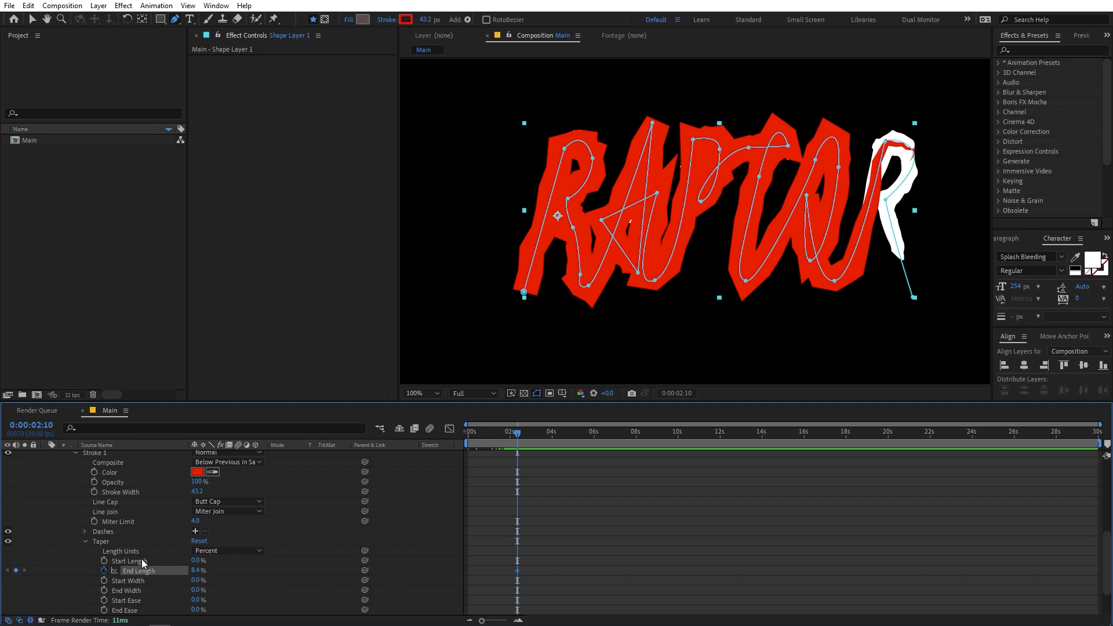
{"action": "left_click_drag", "start_coordinate": [518, 441], "coordinate": [533, 444]}
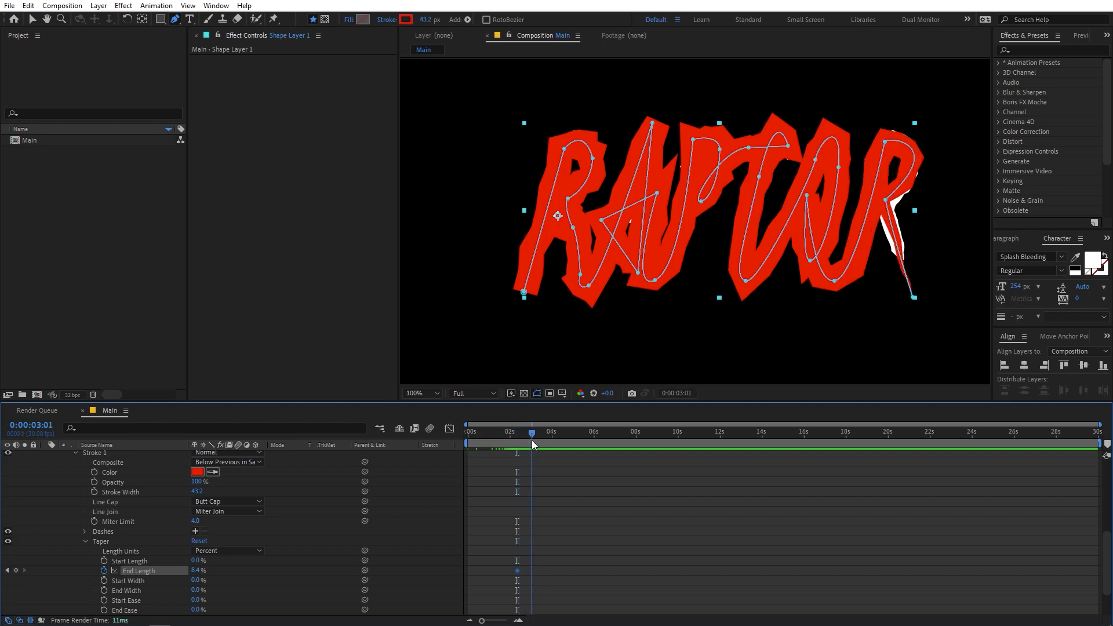
{"action": "left_click_drag", "start_coordinate": [203, 573], "coordinate": [192, 573]}
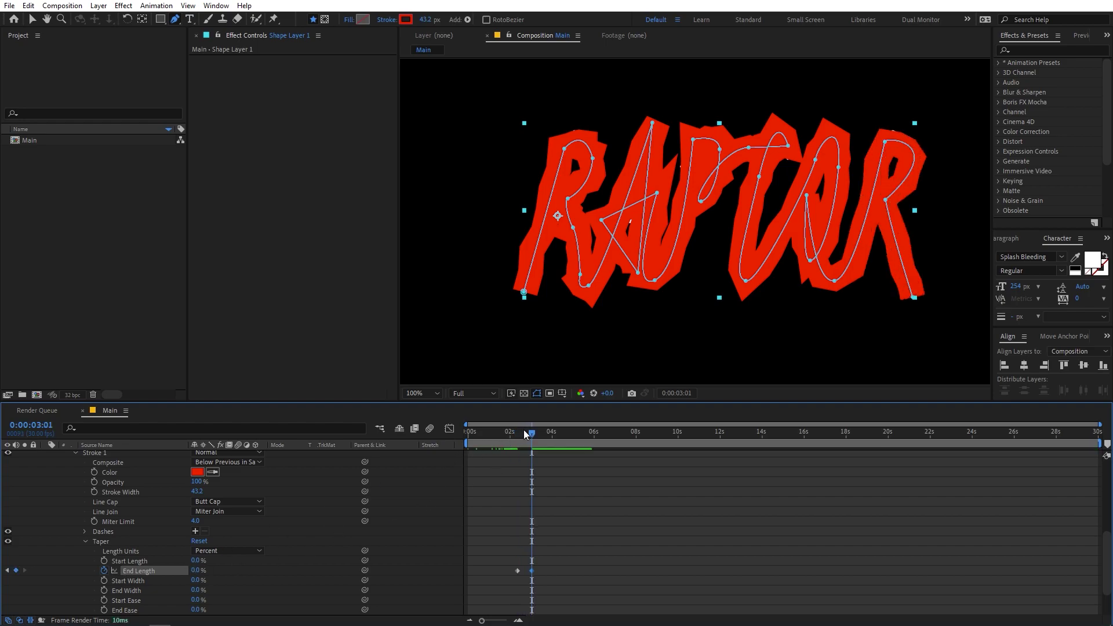
Step: Preview the stroke animation from the start of the composition to check how the taper finishes
{"action": "key", "text": "Home"}
{"action": "key", "text": "space"}
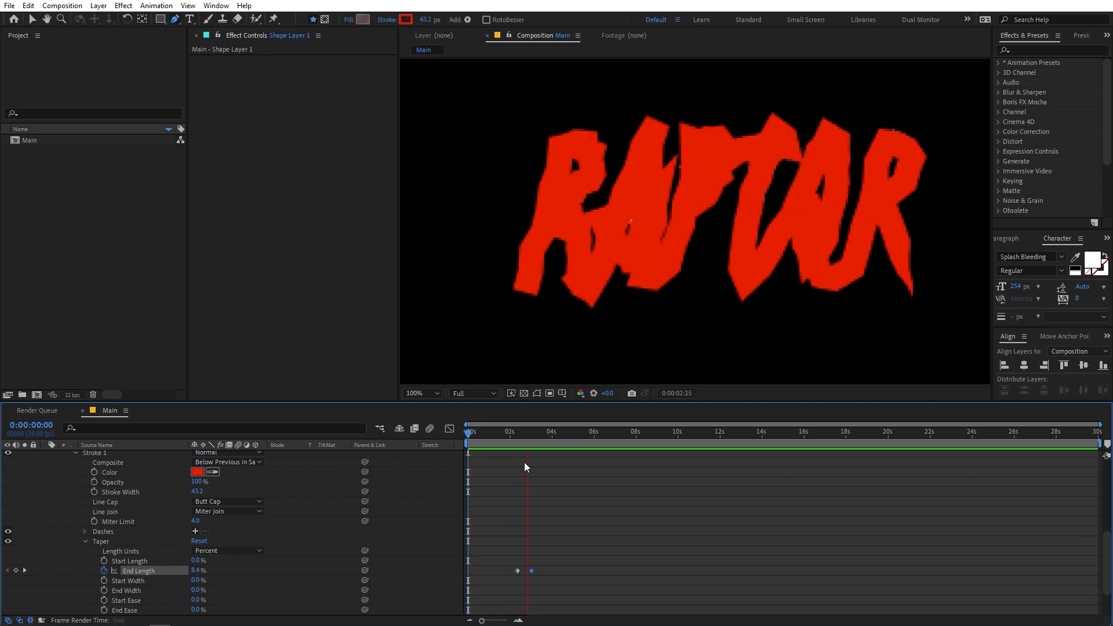
{"action": "key", "text": "space"}
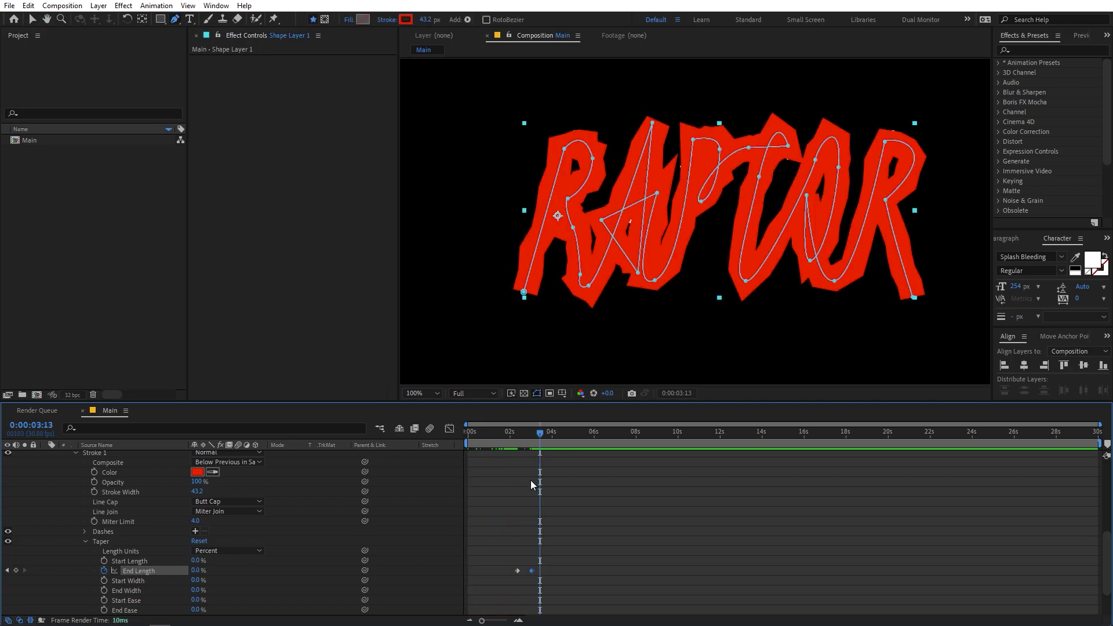
Step: Set the RAPTOR text layer's track matte to Alpha Matte "Shape Layer 1"
{"action": "scroll", "coordinate": [530, 487], "scroll_direction": "up", "scroll_amount": 5}
{"action": "mouse_move", "coordinate": [469, 434]}
{"action": "left_mouse_down"}
{"action": "mouse_move", "coordinate": [539, 448]}
{"action": "mouse_move", "coordinate": [530, 445]}
{"action": "left_mouse_up"}
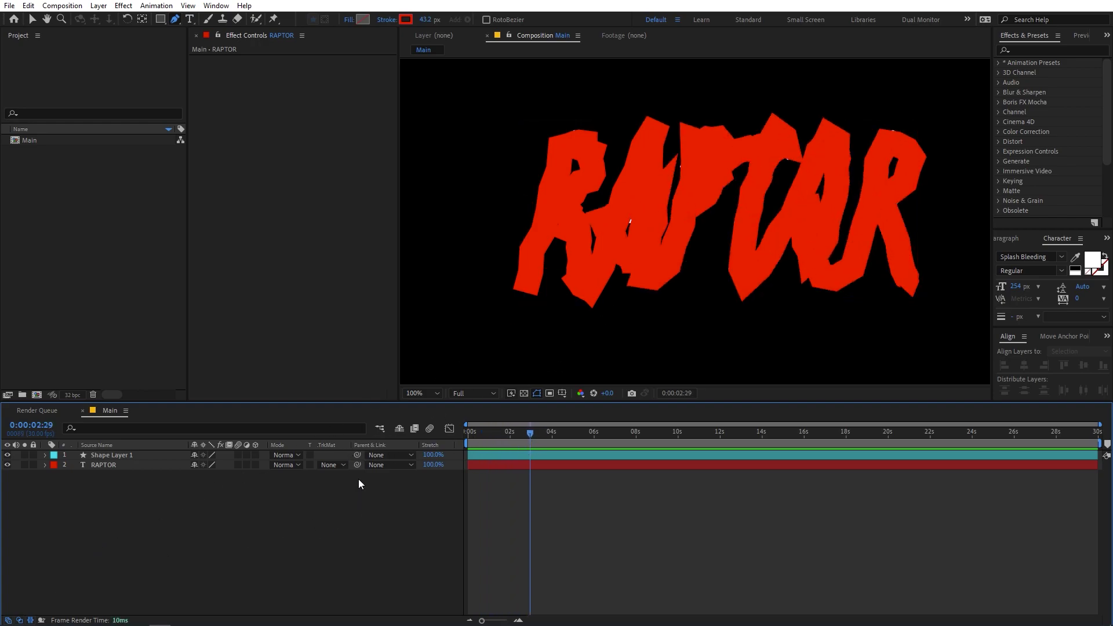
{"action": "left_click", "coordinate": [19, 621]}
{"action": "left_click", "coordinate": [19, 621]}
{"action": "left_click", "coordinate": [19, 620]}
{"action": "left_click", "coordinate": [19, 620]}
{"action": "left_click", "coordinate": [327, 464]}
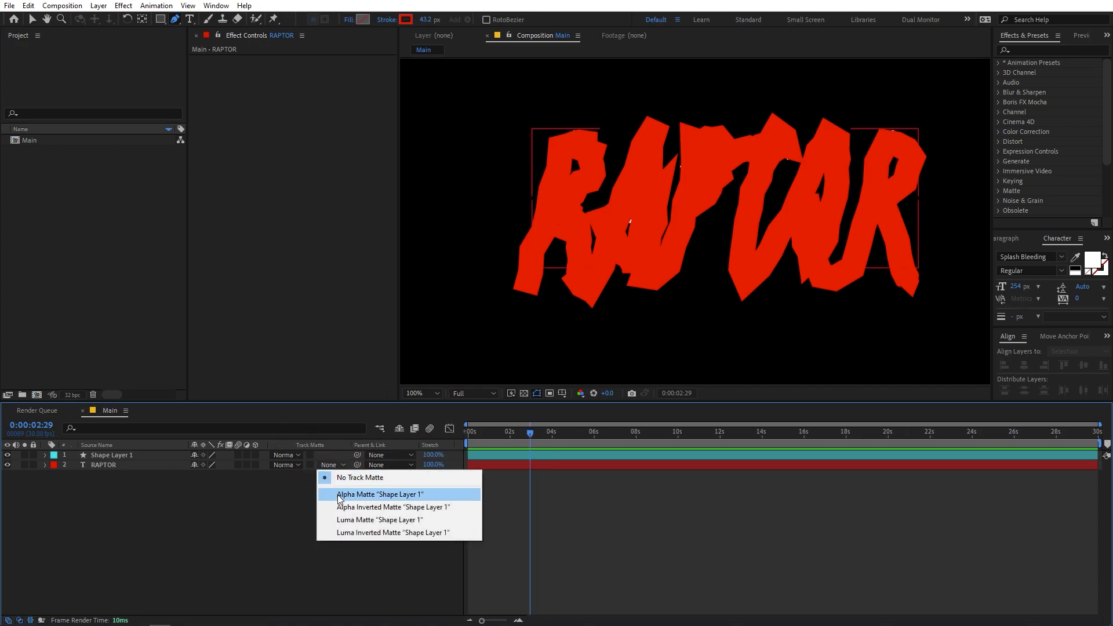
{"action": "left_click", "coordinate": [348, 495]}
Step: Preview the matted RAPTOR reveal from the first frame
{"action": "left_click_drag", "start_coordinate": [530, 436], "coordinate": [469, 438]}
{"action": "key", "text": "space"}
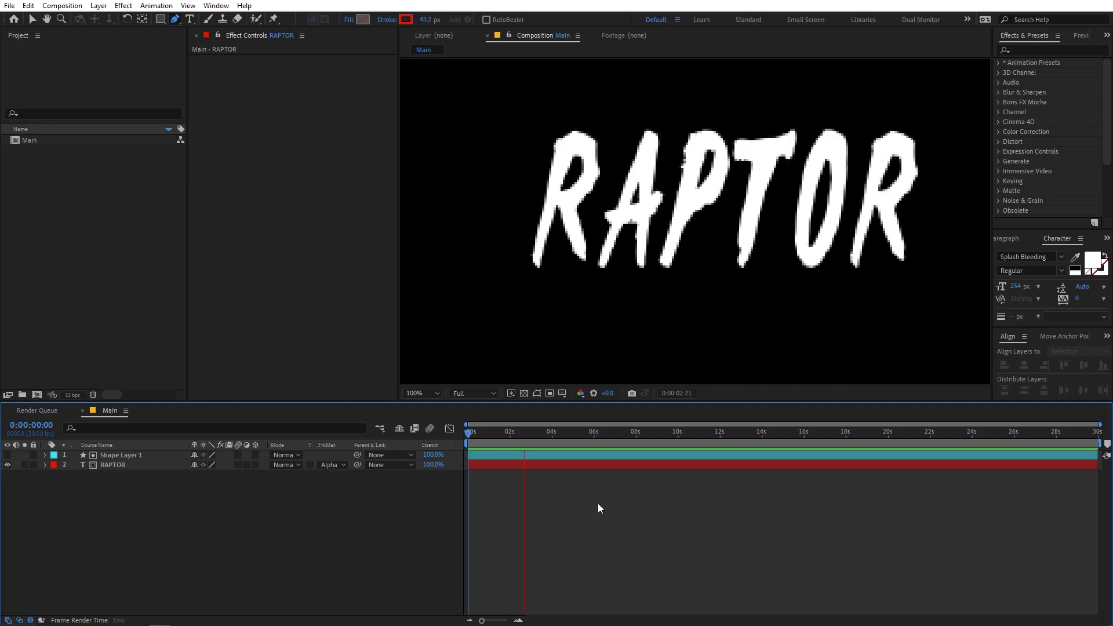
{"action": "left_click_drag", "start_coordinate": [545, 434], "coordinate": [534, 478]}
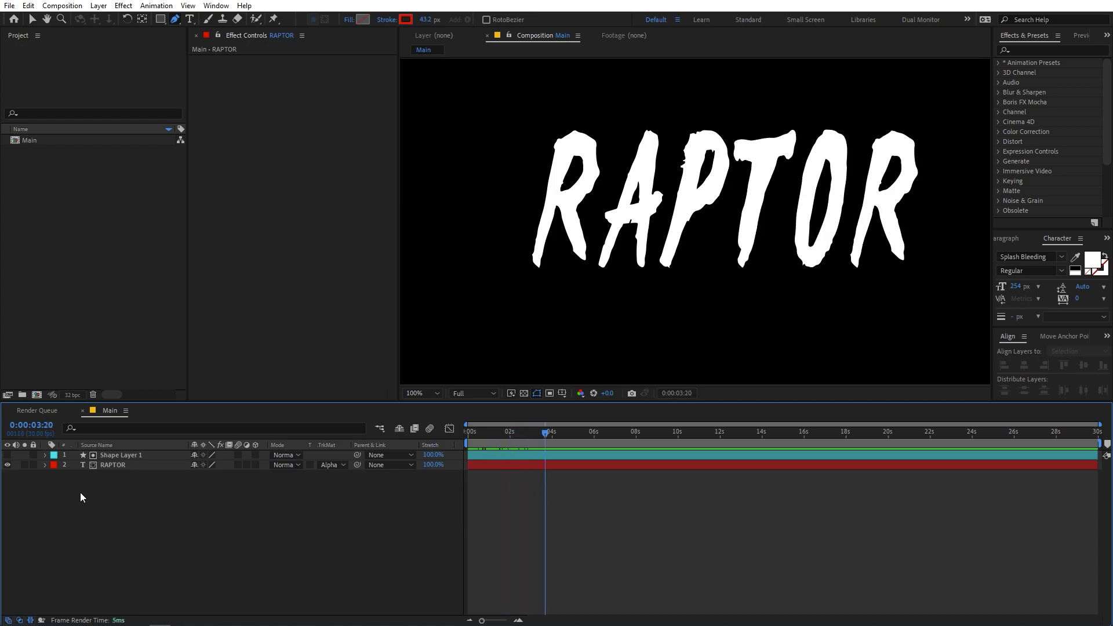
Step: Duplicate the RAPTOR and Shape Layer 1 layers and pre-compose the copies as Text
{"action": "left_click_drag", "start_coordinate": [128, 471], "coordinate": [112, 460]}
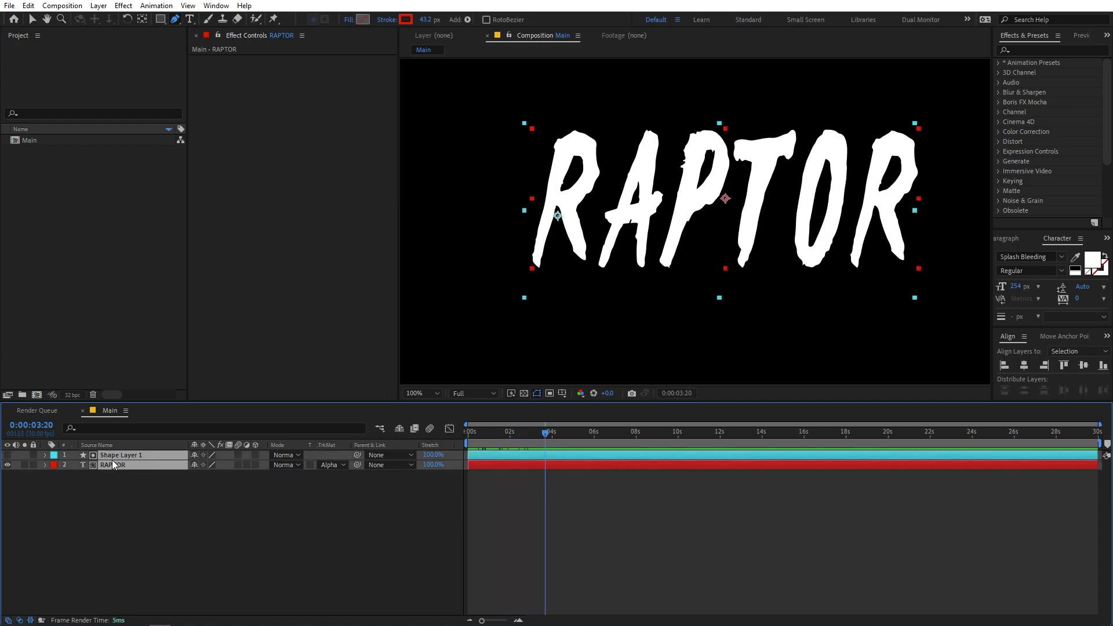
{"action": "key", "text": "ctrl+d"}
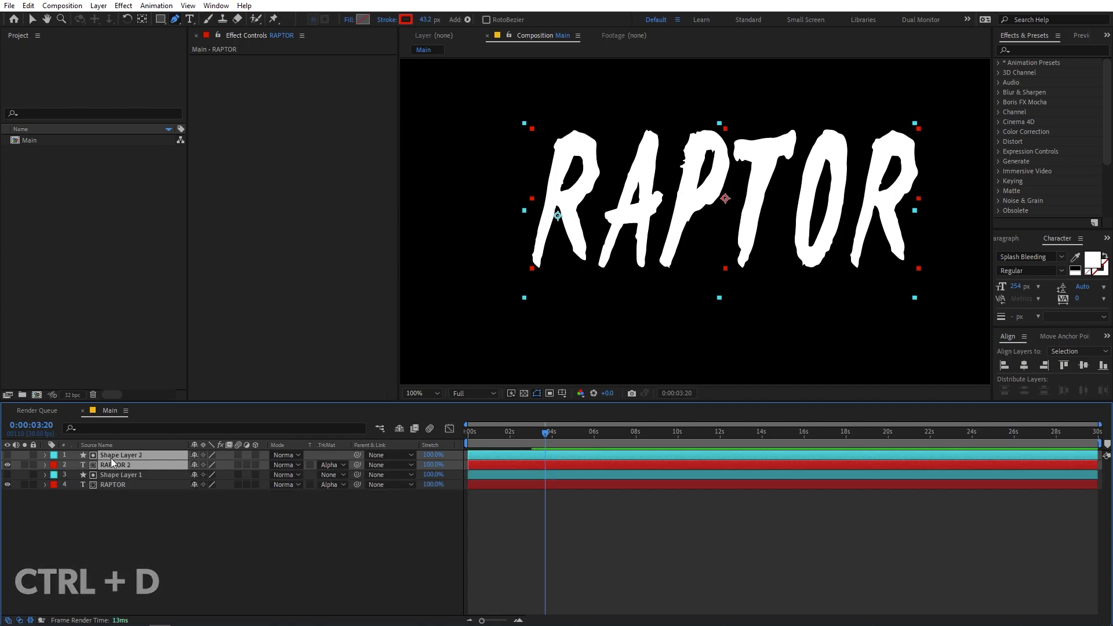
{"action": "right_click", "coordinate": [106, 465]}
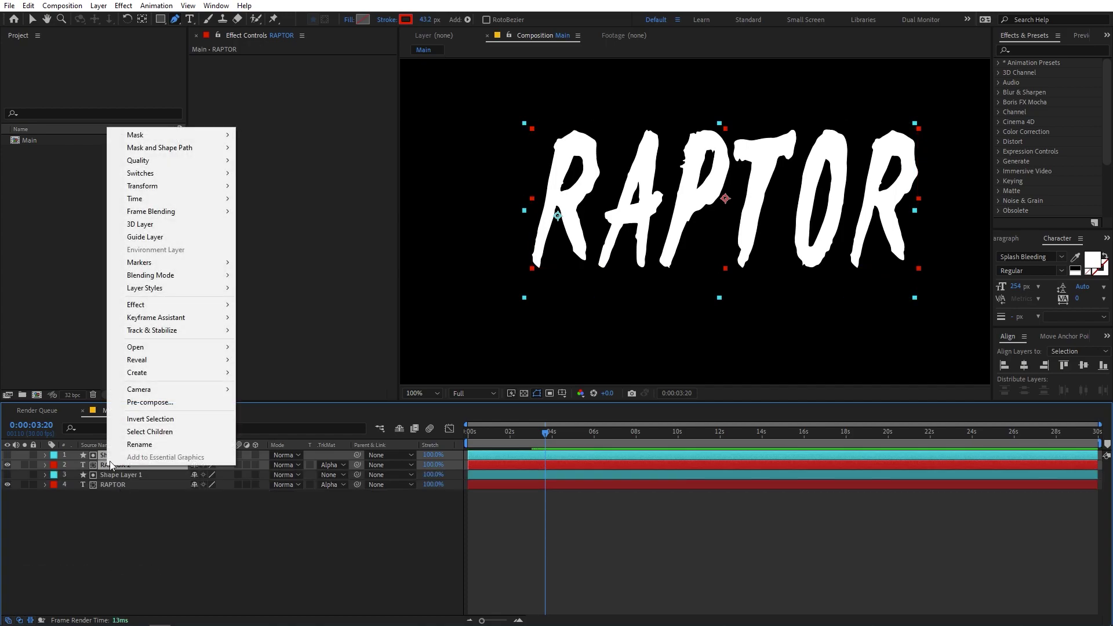
{"action": "left_click", "coordinate": [154, 403]}
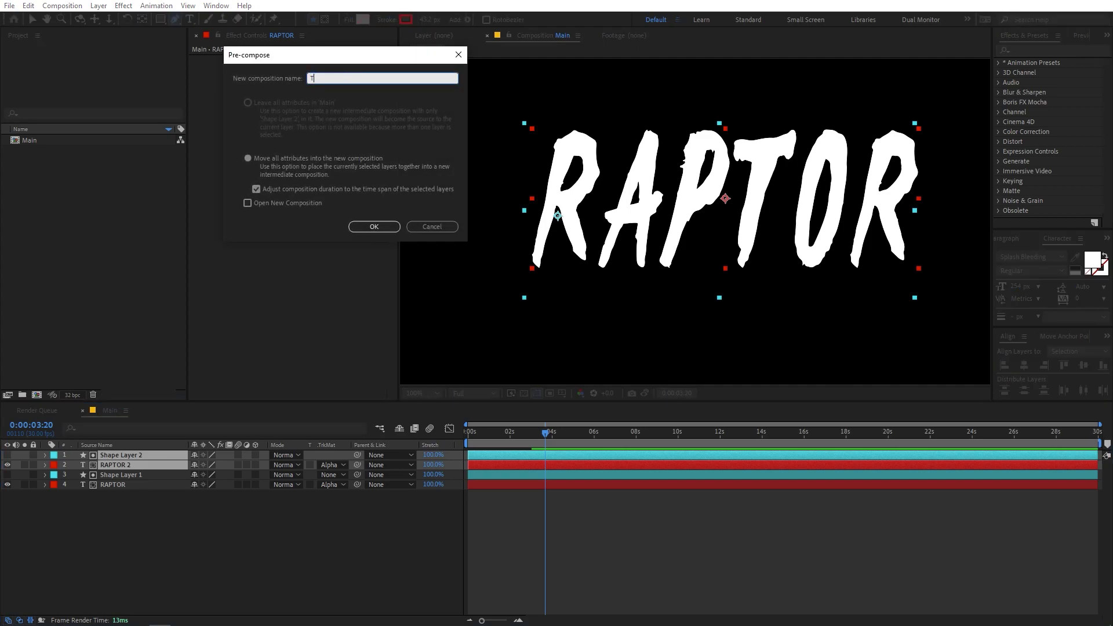
{"action": "left_click", "coordinate": [391, 226]}
{"action": "left_click", "coordinate": [179, 568]}
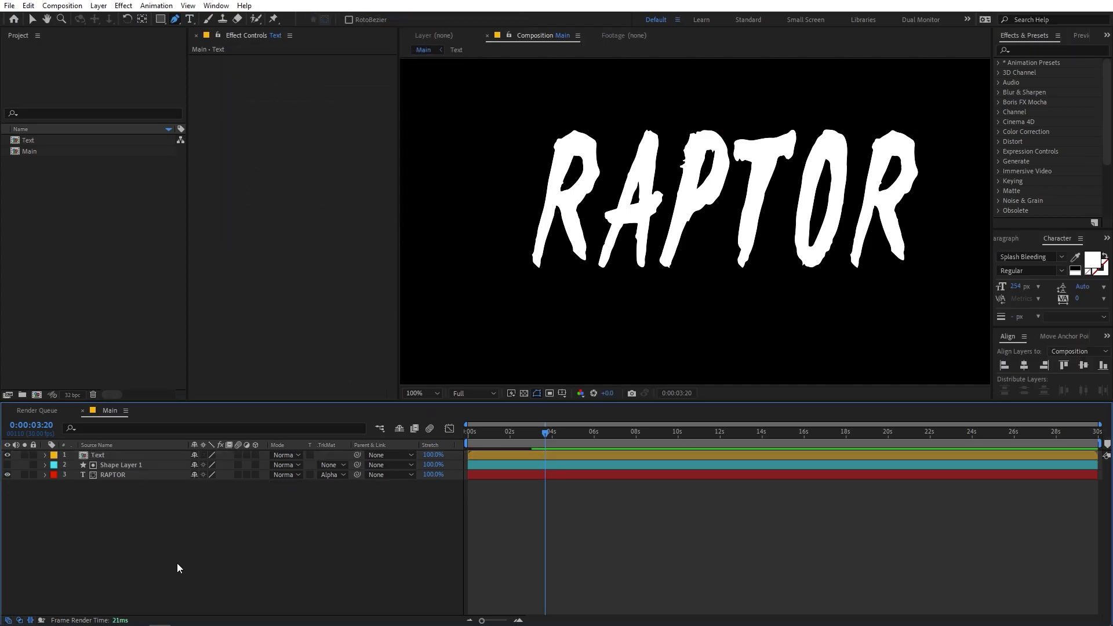
Step: Hide the Text pre-comp layer and fit the whole composition in the viewer at up to 100%
{"action": "left_click", "coordinate": [7, 455]}
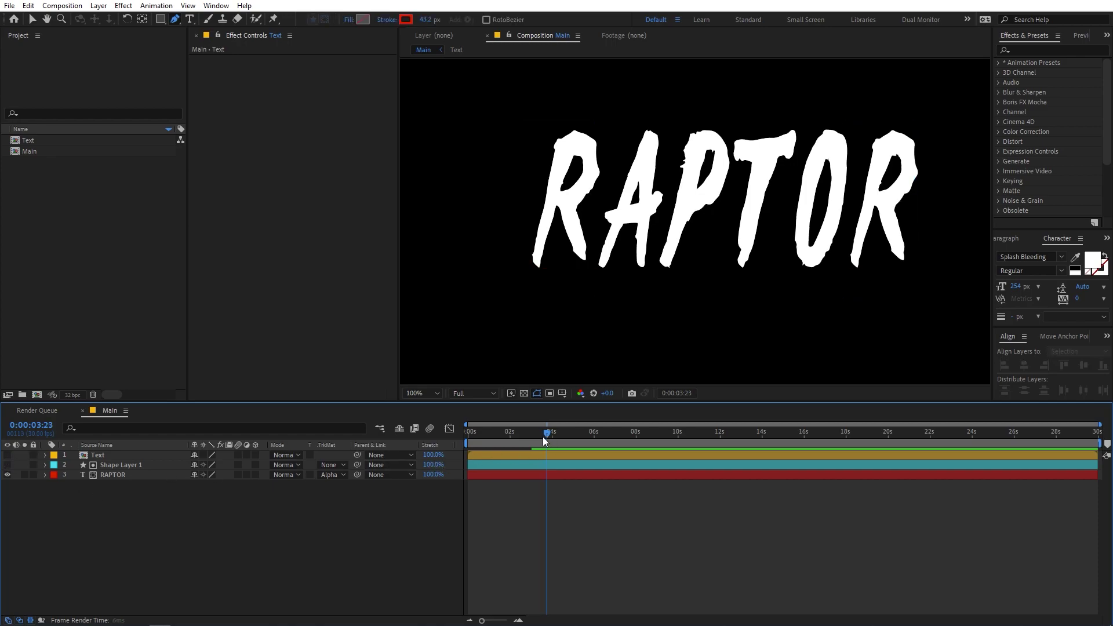
{"action": "left_click_drag", "start_coordinate": [542, 436], "coordinate": [435, 442]}
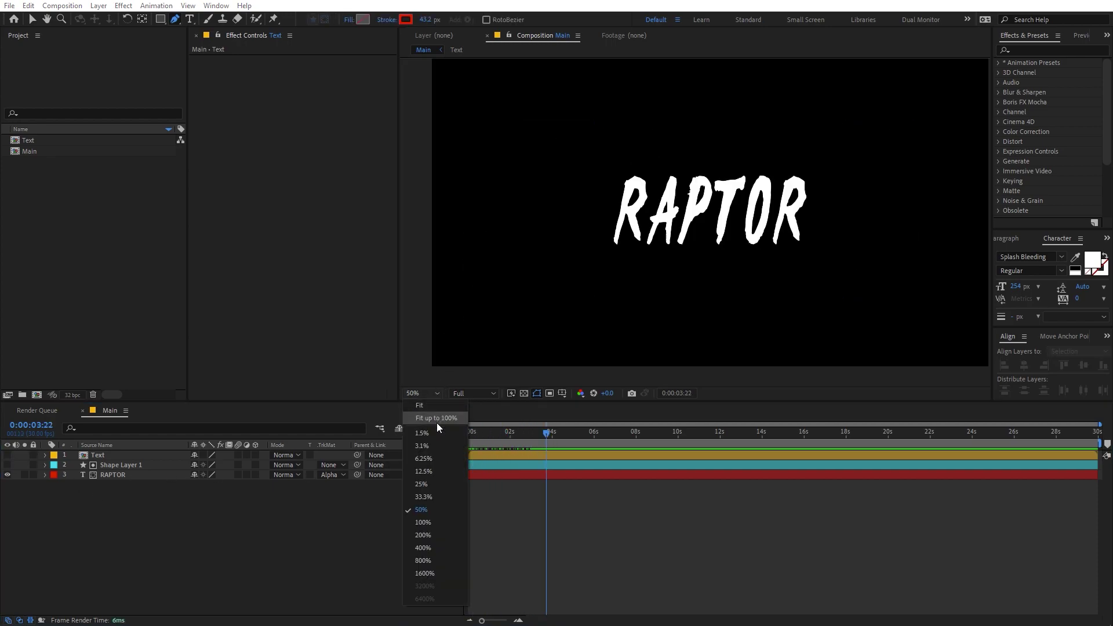
{"action": "left_click", "coordinate": [436, 420]}
Step: Add an adjustment layer and place it directly beneath the Text layer
{"action": "left_click", "coordinate": [99, 6]}
{"action": "mouse_move", "coordinate": [123, 21]}
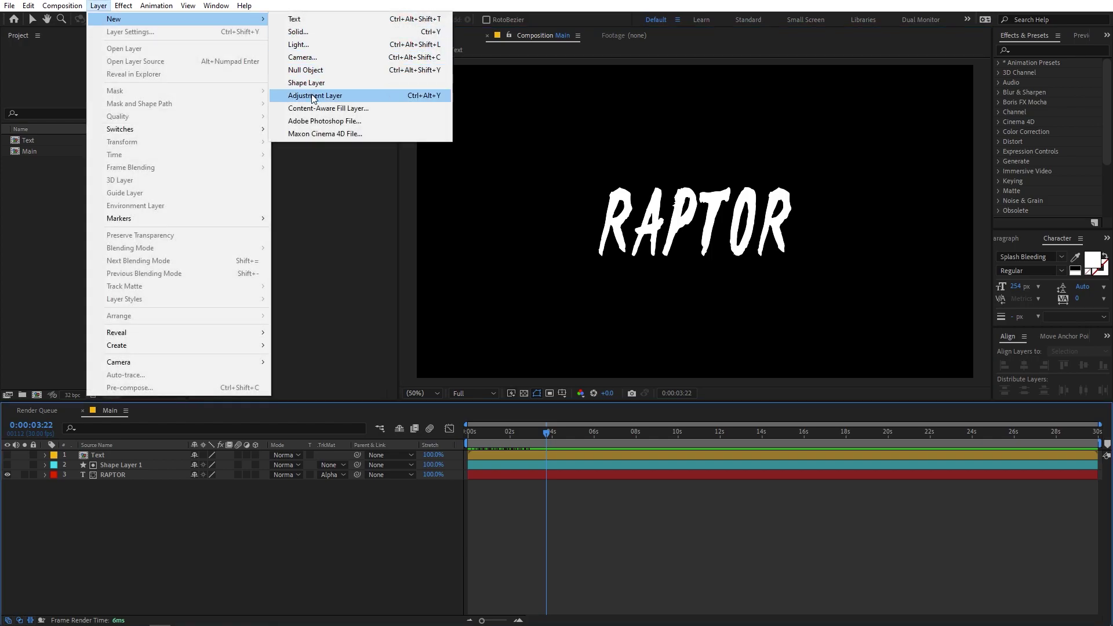
{"action": "left_click", "coordinate": [313, 96]}
{"action": "left_click_drag", "start_coordinate": [133, 456], "coordinate": [129, 471]}
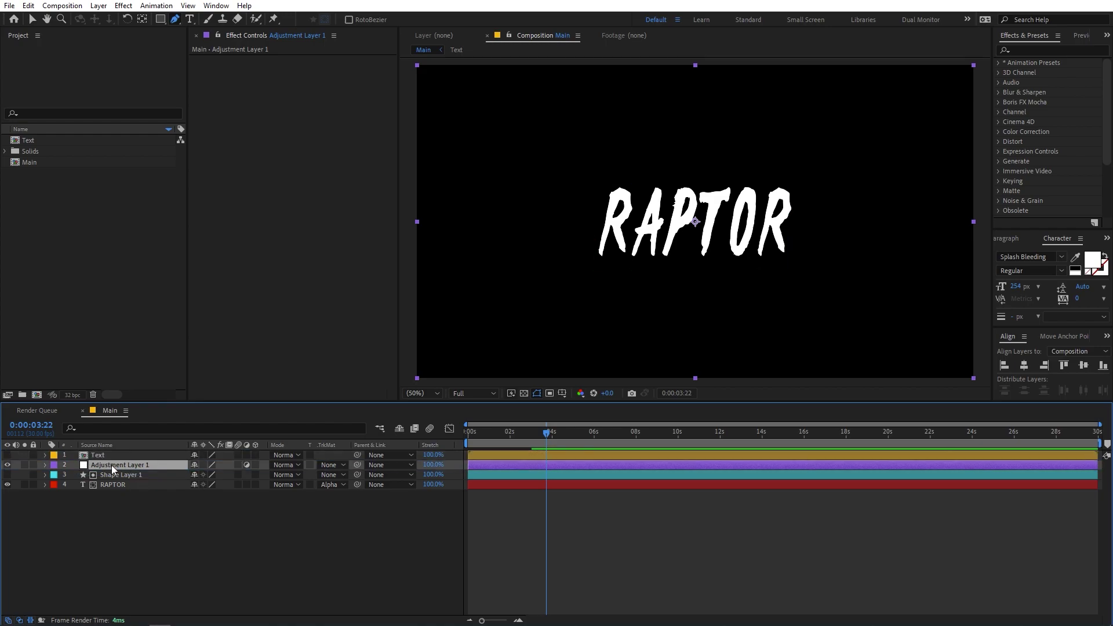
Step: Apply the CC Light Burst 2.5 effect to Adjustment Layer 1
{"action": "left_click", "coordinate": [1024, 51]}
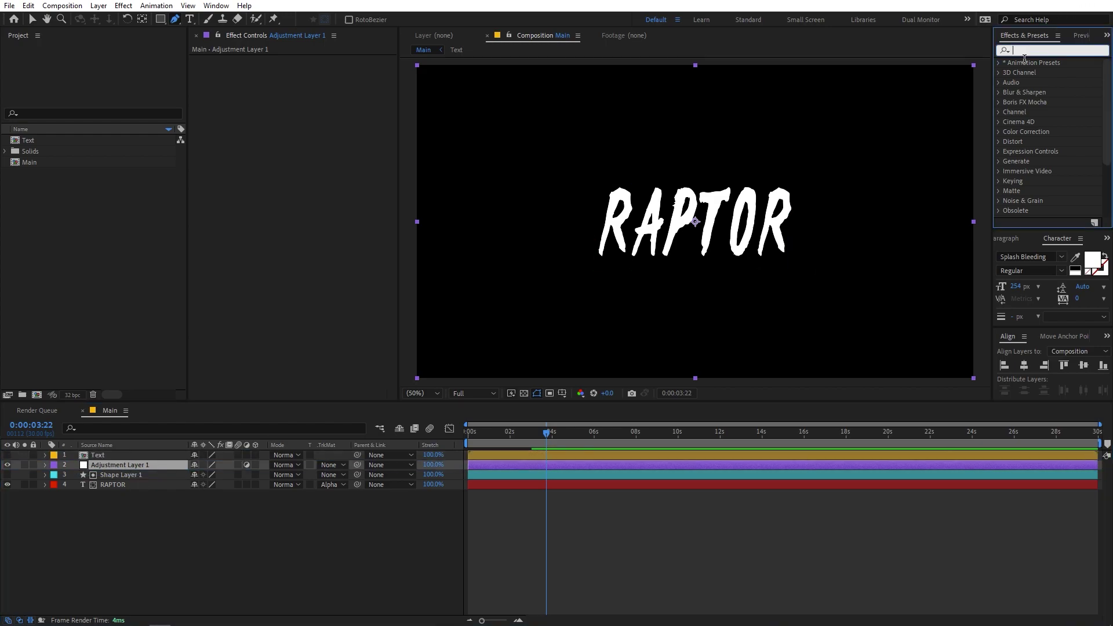
{"action": "type", "text": "cc"}
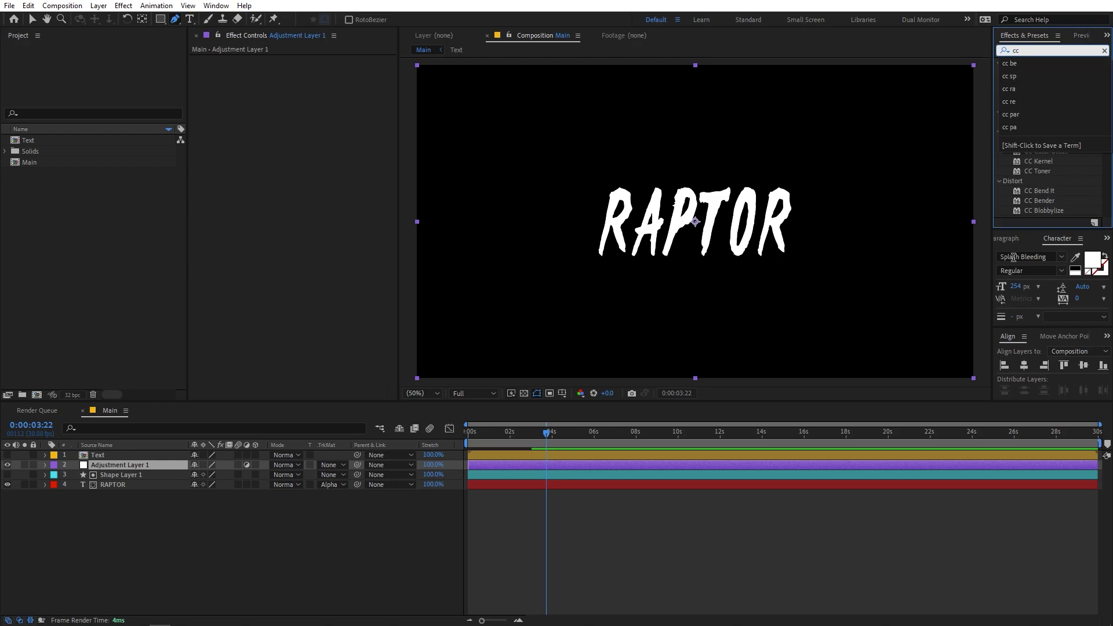
{"action": "type", "text": " li"}
{"action": "left_click_drag", "start_coordinate": [1046, 72], "coordinate": [141, 465]}
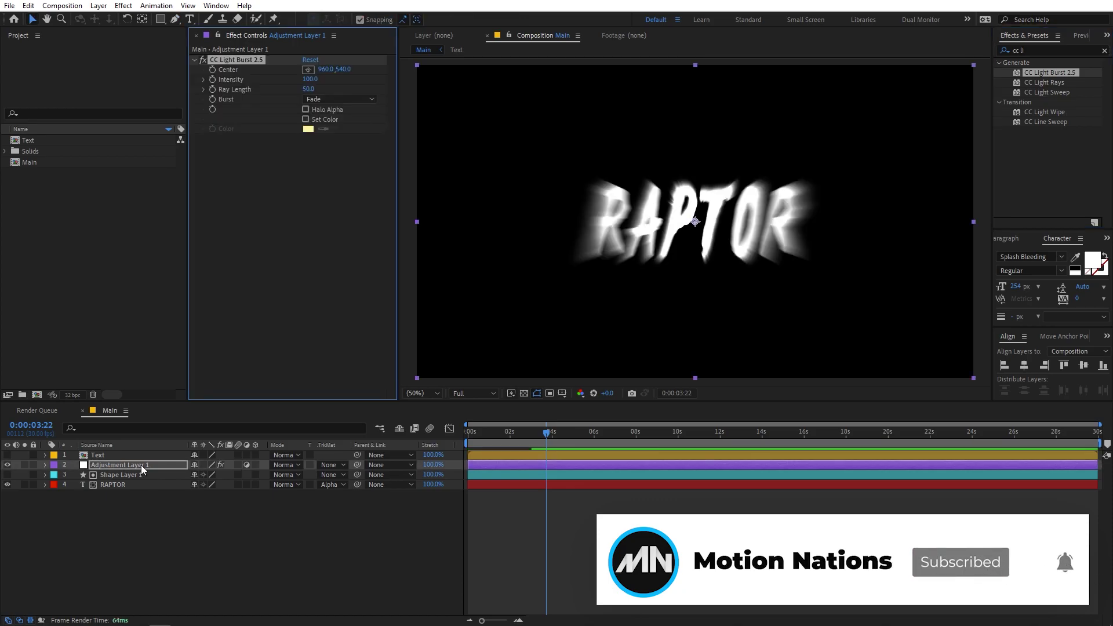
Step: Set the light burst's Center to 978, 428 near the text's upper edge, Ray Length to 142.4 and Intensity to 0
{"action": "left_click", "coordinate": [307, 69]}
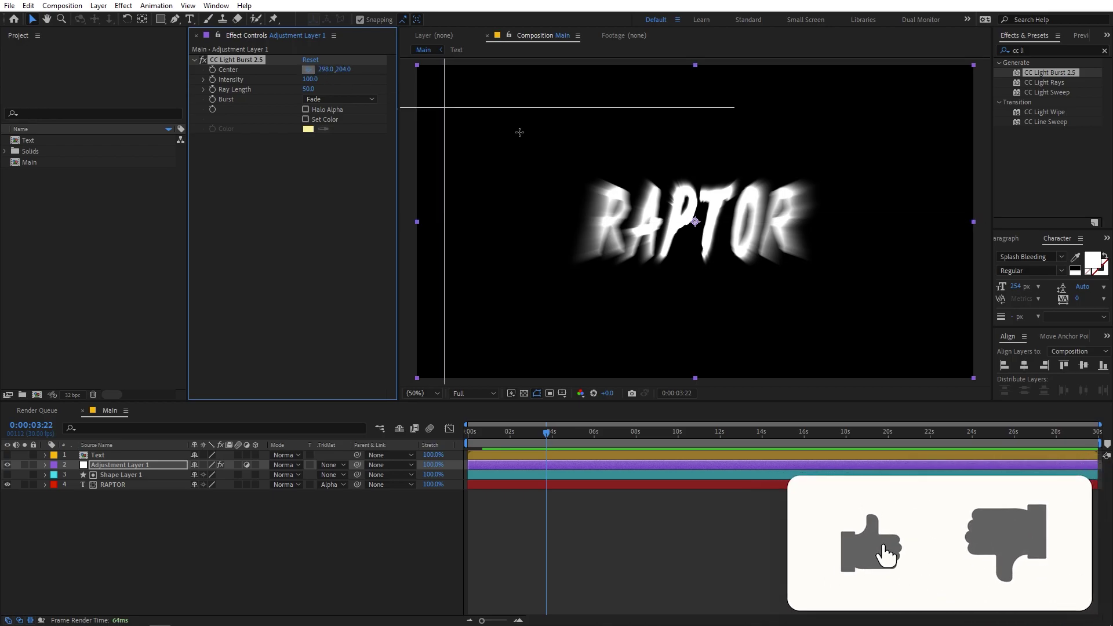
{"action": "left_click", "coordinate": [678, 163]}
{"action": "left_click_drag", "start_coordinate": [677, 164], "coordinate": [700, 189]}
{"action": "left_click_drag", "start_coordinate": [311, 79], "coordinate": [955, 136]}
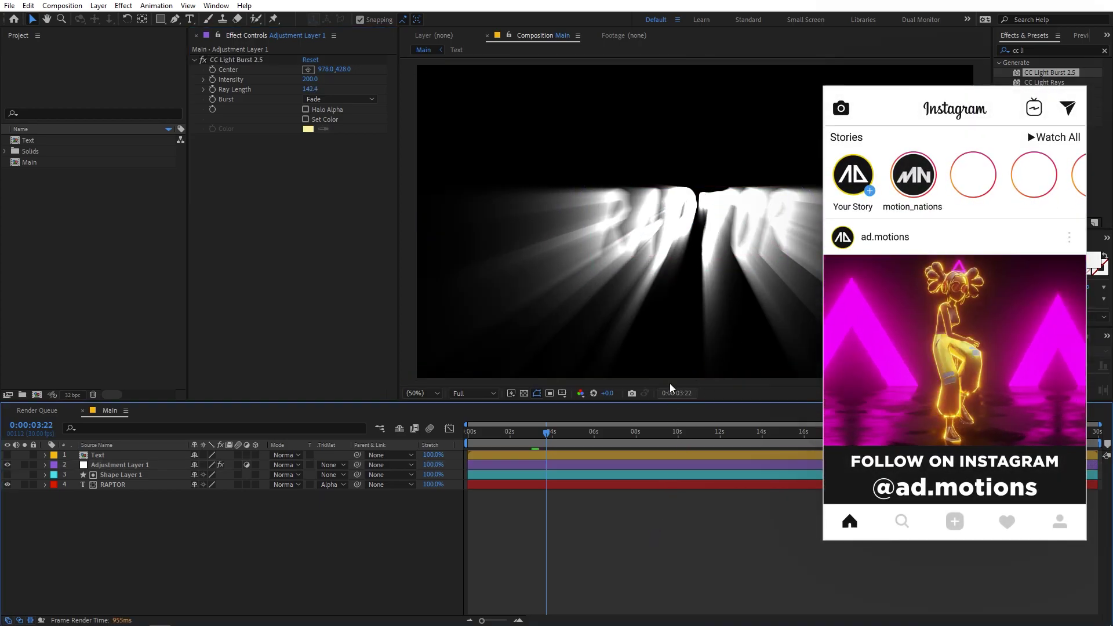
{"action": "left_click_drag", "start_coordinate": [310, 79], "coordinate": [239, 89]}
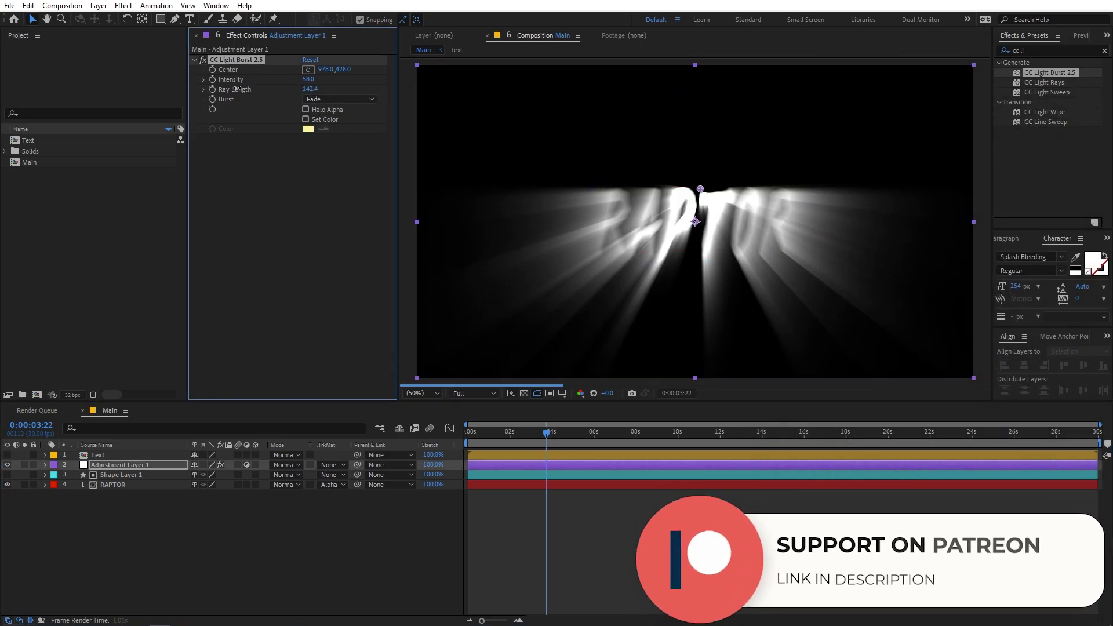
{"action": "left_click_drag", "start_coordinate": [224, 90], "coordinate": [210, 96]}
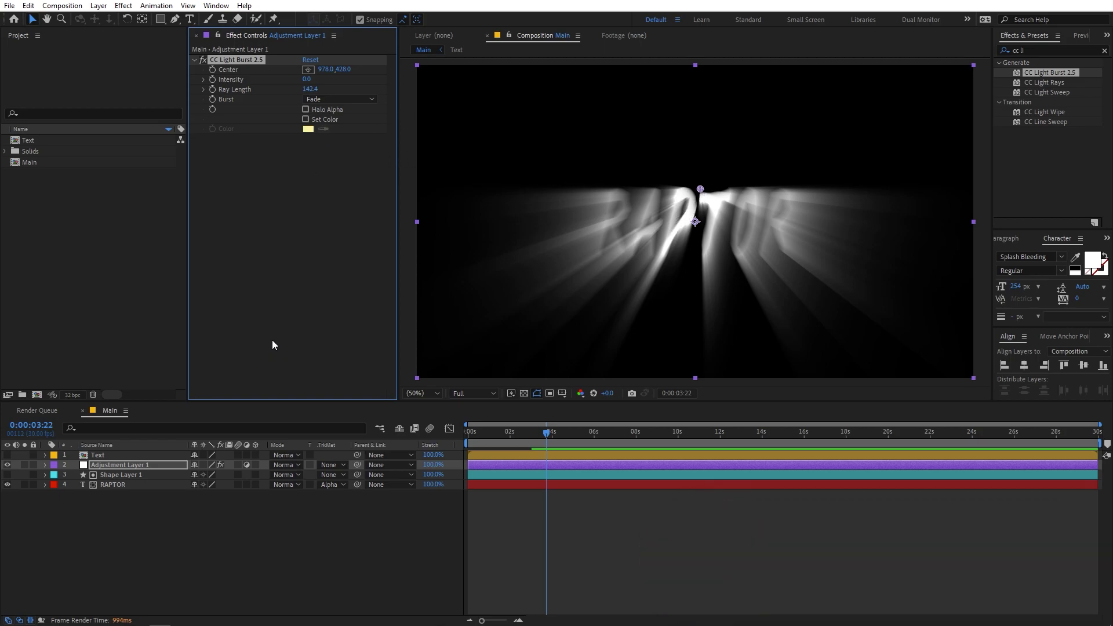
Step: Apply the Fill effect to the original RAPTOR text layer
{"action": "left_click", "coordinate": [110, 484]}
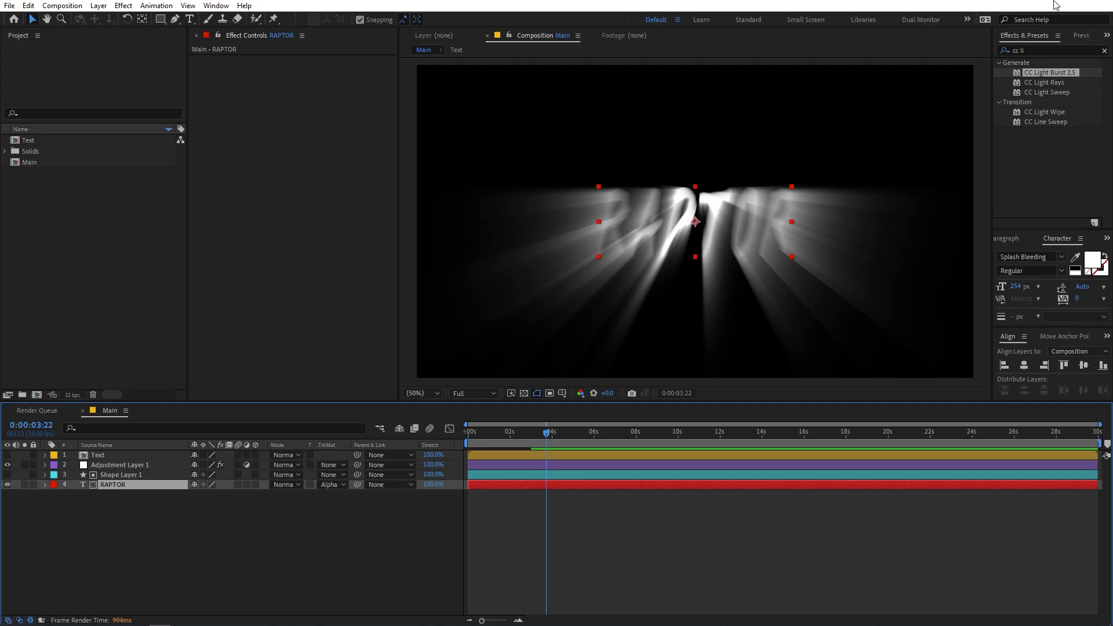
{"action": "left_click", "coordinate": [1031, 51]}
{"action": "type", "text": "fill"}
{"action": "left_click_drag", "start_coordinate": [1037, 122], "coordinate": [124, 488]}
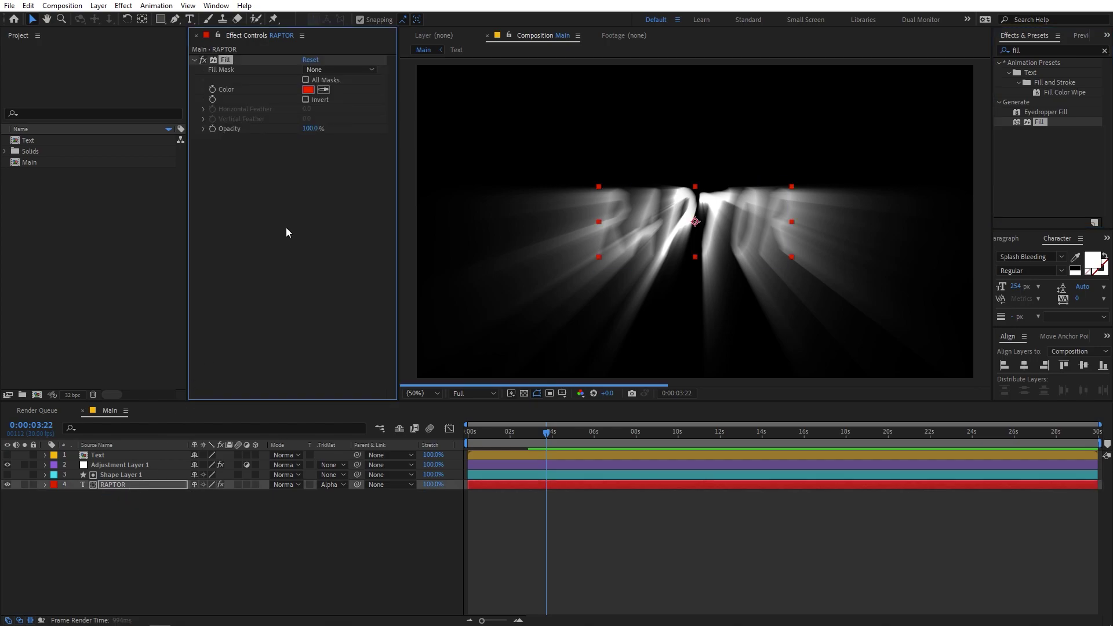
Step: Set the RAPTOR layer's Fill color to light green 85FFBE
{"action": "left_click", "coordinate": [308, 90]}
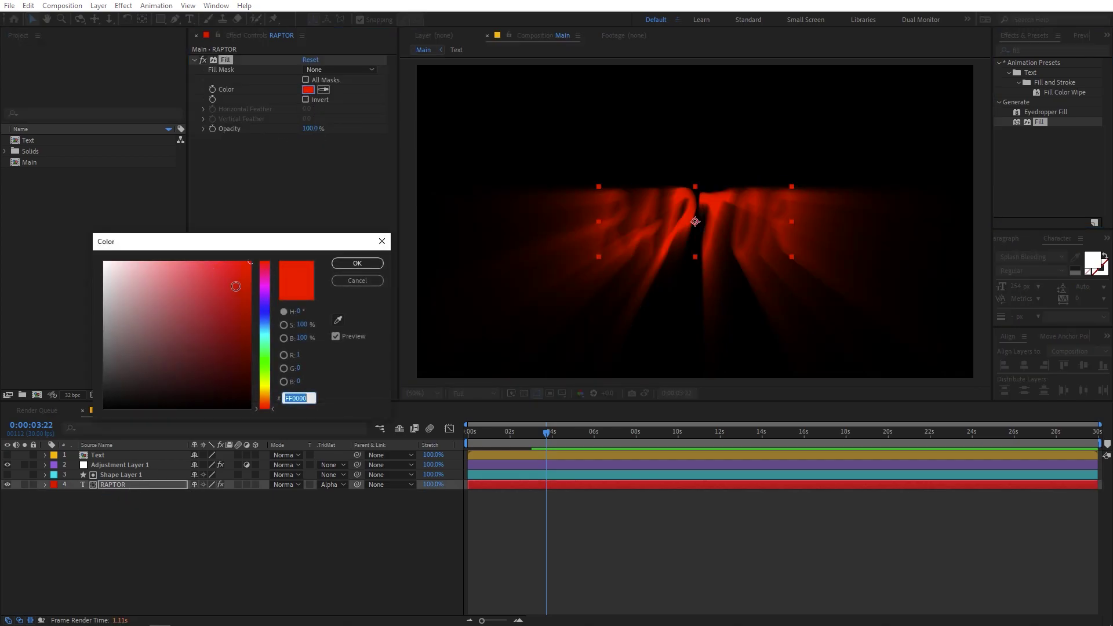
{"action": "left_click", "coordinate": [265, 349]}
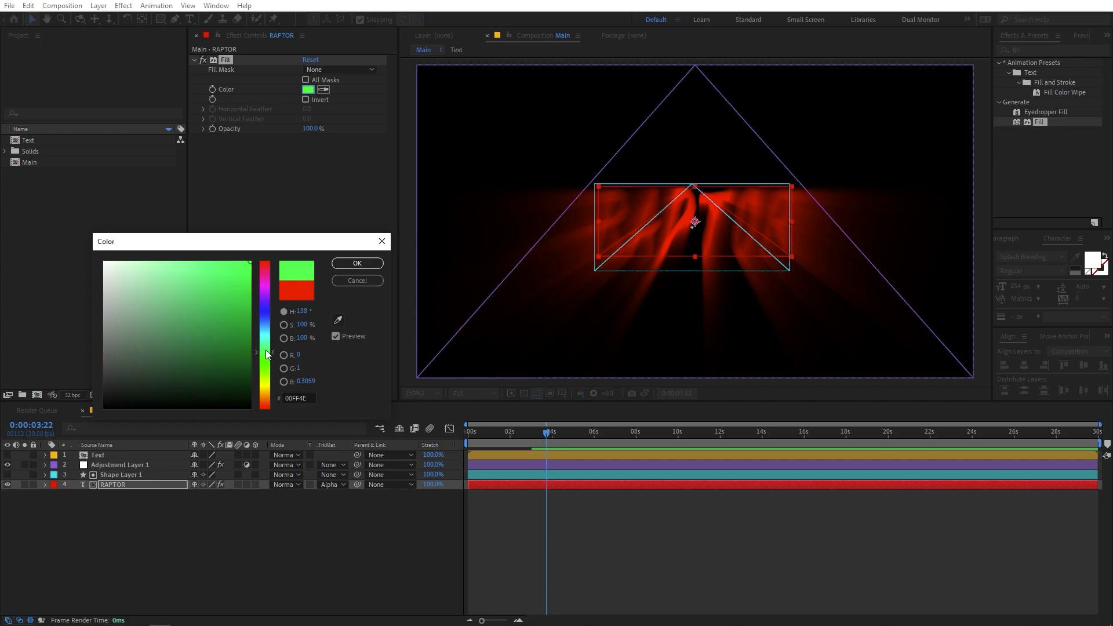
{"action": "left_click", "coordinate": [163, 261]}
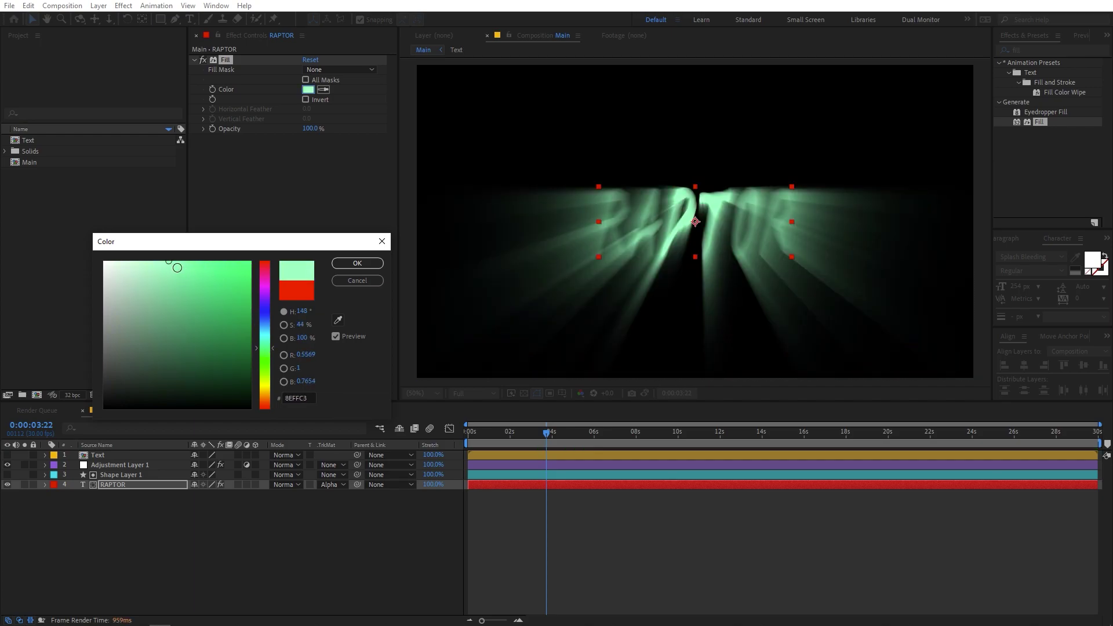
{"action": "left_click_drag", "start_coordinate": [176, 264], "coordinate": [180, 264]}
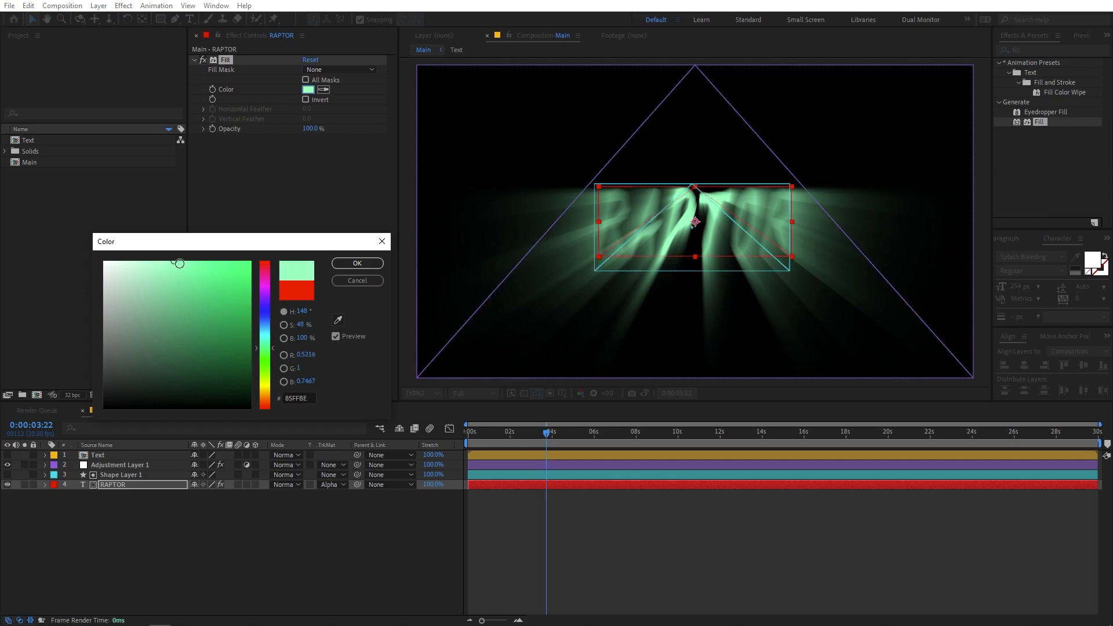
{"action": "left_click", "coordinate": [352, 265]}
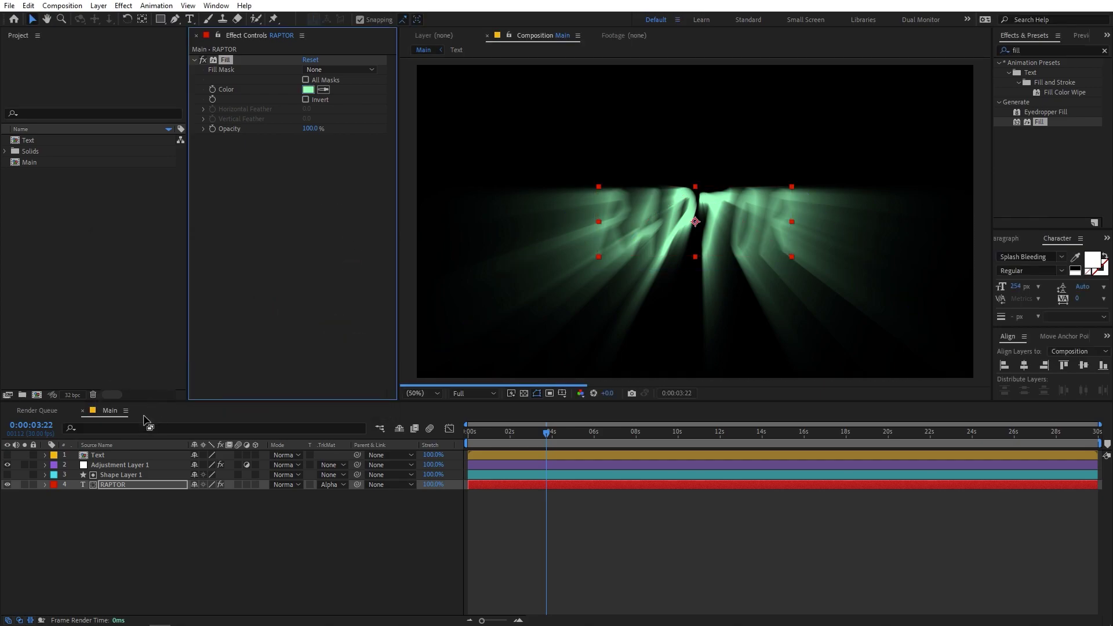
Step: Set the light burst's Intensity to 32, Ray Length to 151.4 and Center to 970, 418
{"action": "left_click", "coordinate": [128, 465]}
{"action": "mouse_move", "coordinate": [313, 81]}
{"action": "left_mouse_down"}
{"action": "mouse_move", "coordinate": [329, 82]}
{"action": "mouse_move", "coordinate": [326, 96]}
{"action": "left_mouse_up"}
{"action": "left_click", "coordinate": [702, 190]}
{"action": "left_click_drag", "start_coordinate": [702, 189], "coordinate": [699, 187]}
{"action": "left_click", "coordinate": [699, 187]}
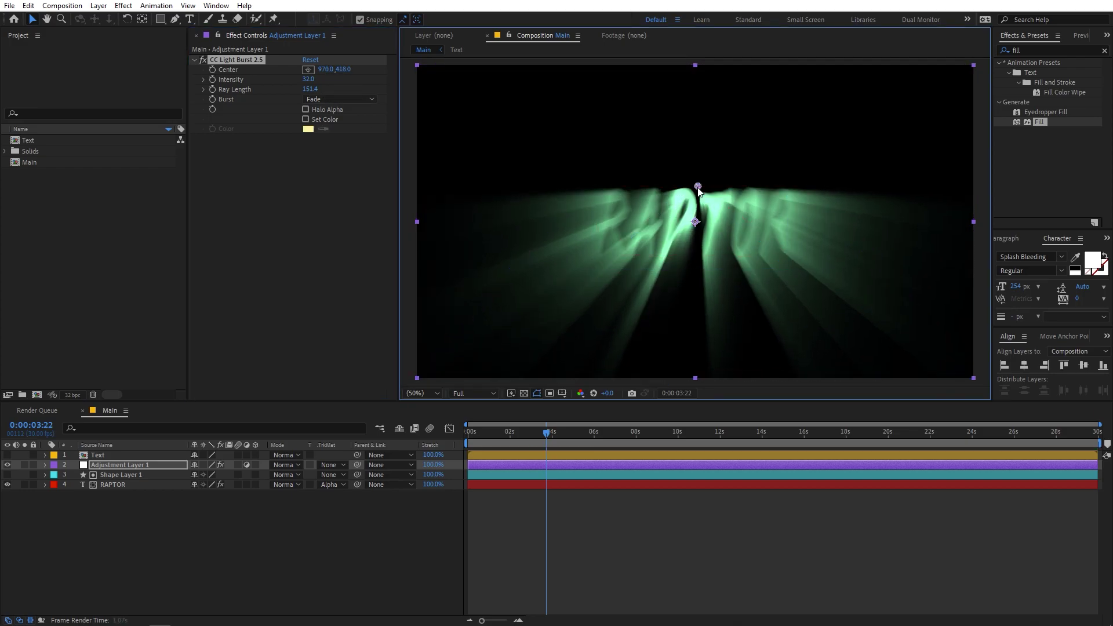
{"action": "left_click", "coordinate": [659, 548]}
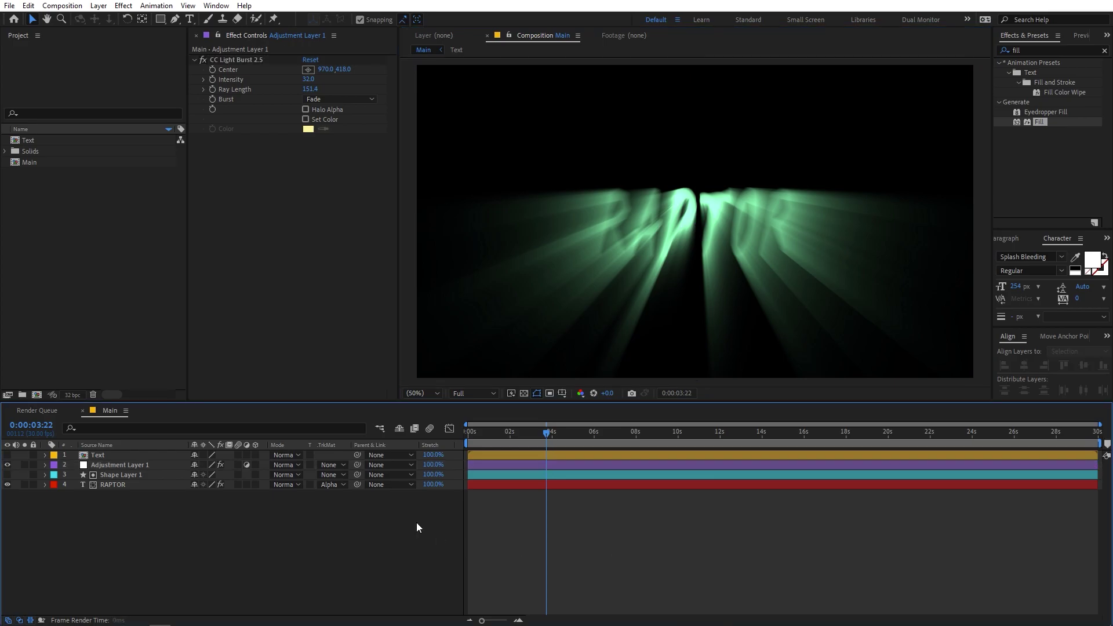
Step: Show the Text layer again and apply the Fill effect to RAPTOR 2 inside the Text composition
{"action": "left_click", "coordinate": [7, 456]}
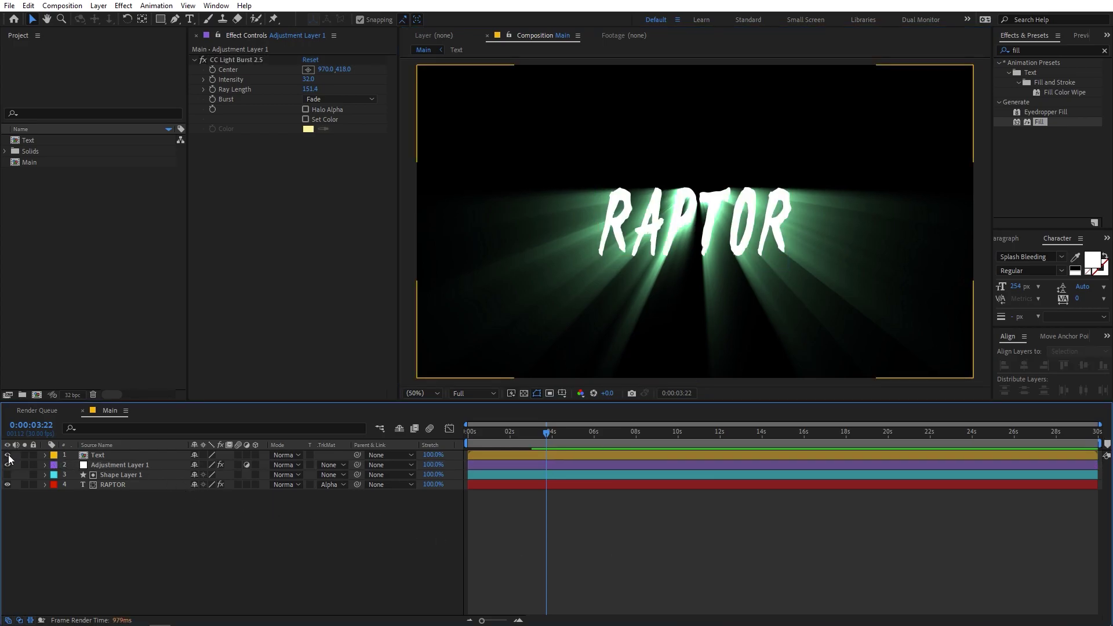
{"action": "double_click", "coordinate": [97, 457]}
{"action": "left_click", "coordinate": [113, 464]}
{"action": "left_click_drag", "start_coordinate": [1042, 125], "coordinate": [246, 410]}
{"action": "left_click_drag", "start_coordinate": [119, 466], "coordinate": [119, 466]}
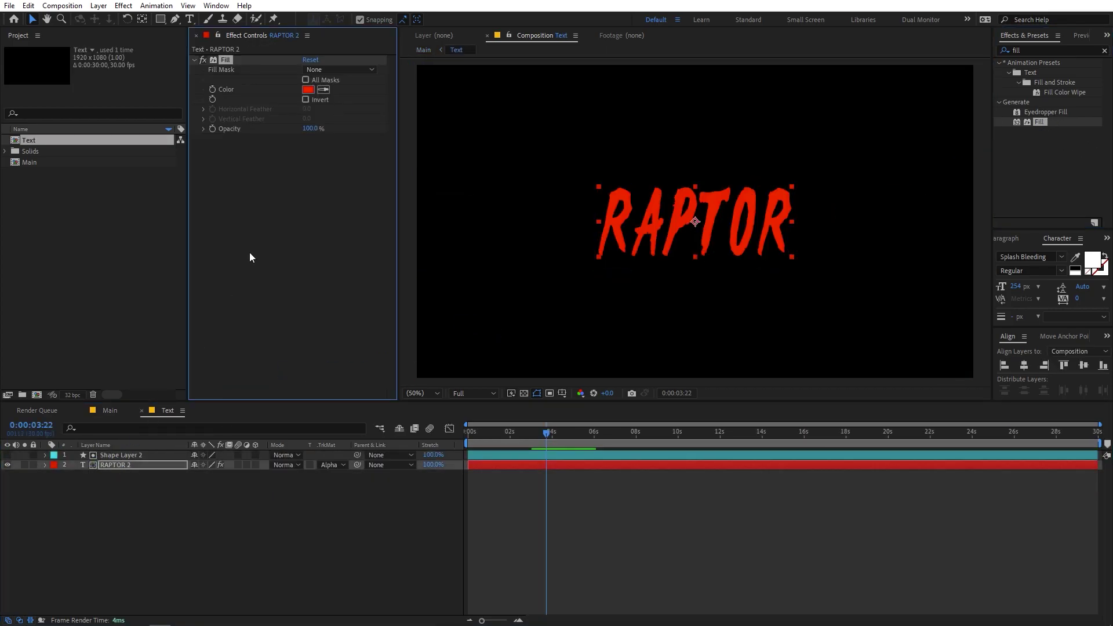
Step: Set RAPTOR 2's Fill color to pale mint CBFFE7 and return to the Main composition
{"action": "left_click", "coordinate": [308, 89]}
{"action": "left_click_drag", "start_coordinate": [265, 364], "coordinate": [271, 345]}
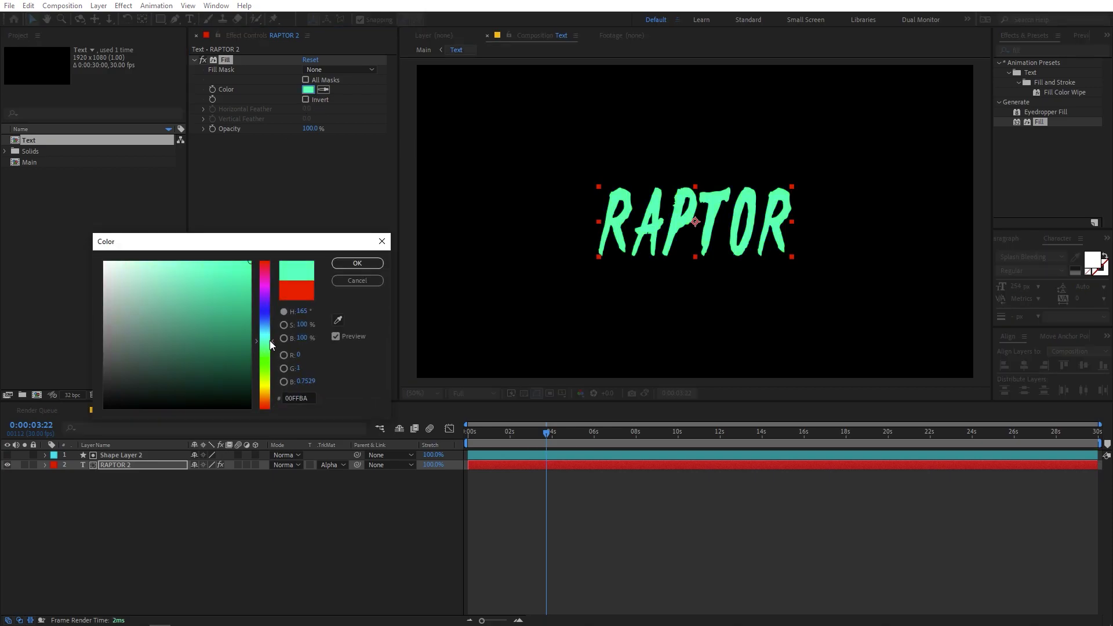
{"action": "left_click_drag", "start_coordinate": [174, 264], "coordinate": [134, 246]}
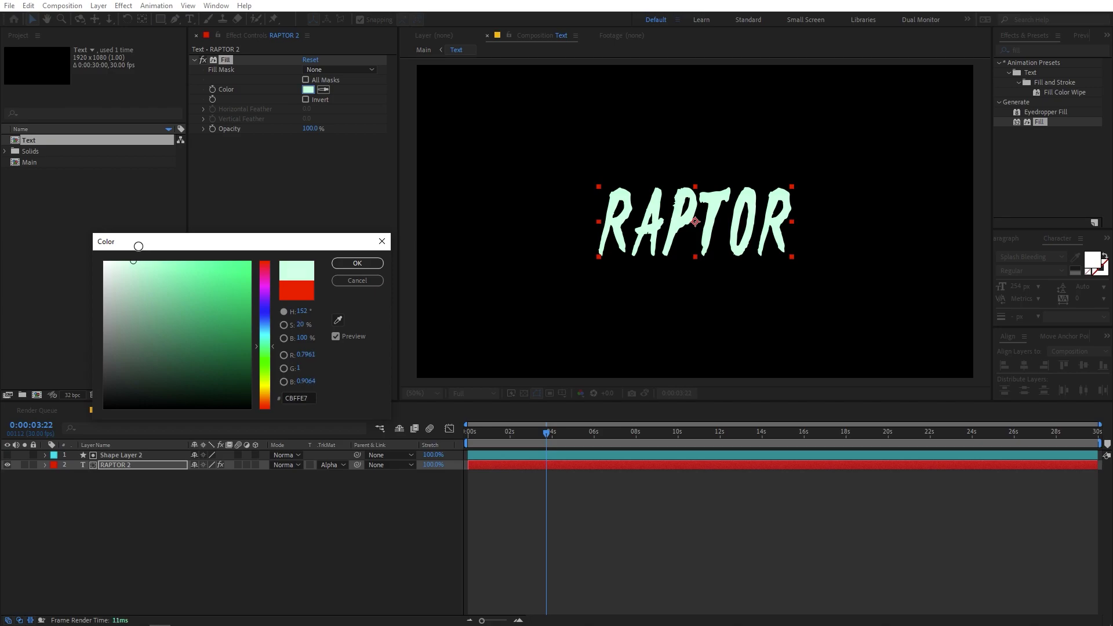
{"action": "left_click", "coordinate": [342, 265]}
{"action": "left_click", "coordinate": [109, 411]}
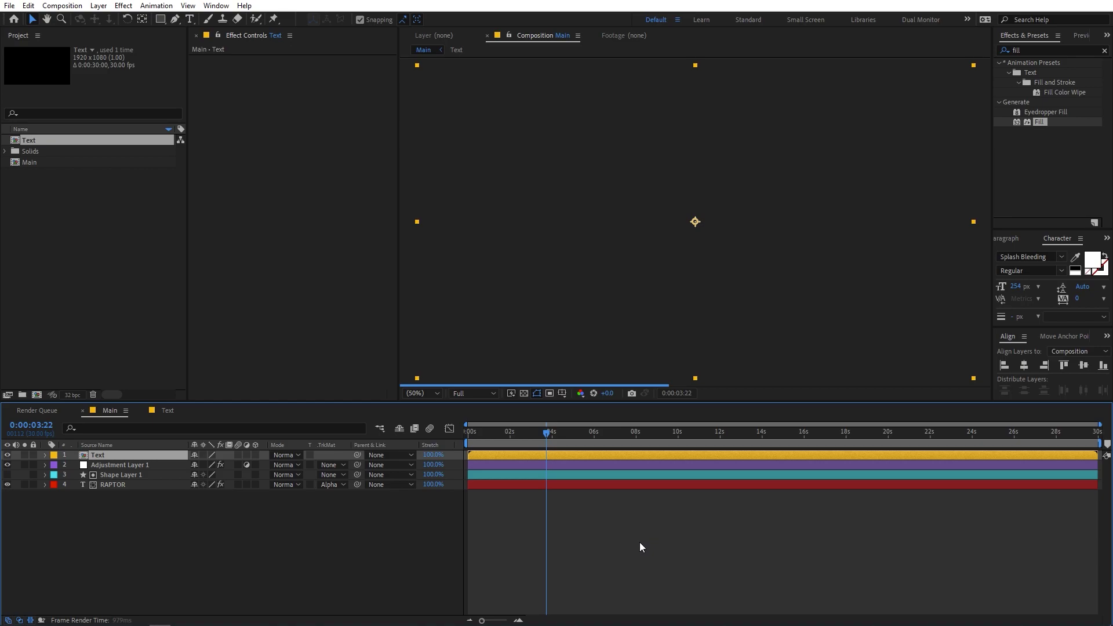
Step: Preview the RAPTOR text reveal in the Main composition from the beginning, then move the current time to 0:00:02:27
{"action": "left_click_drag", "start_coordinate": [528, 436], "coordinate": [469, 433]}
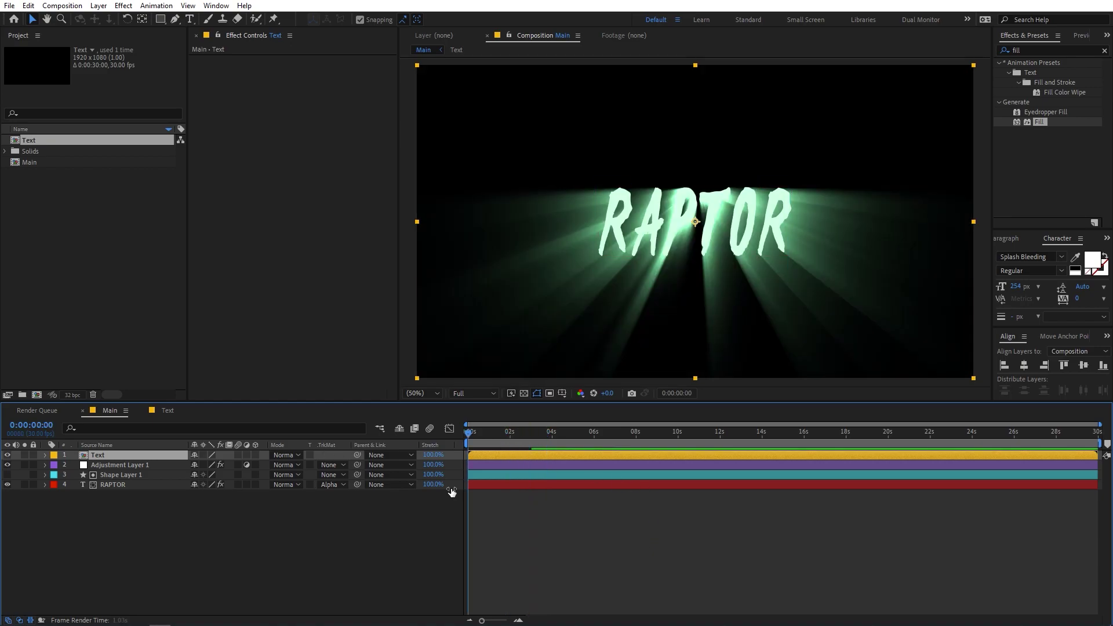
{"action": "key", "text": "space"}
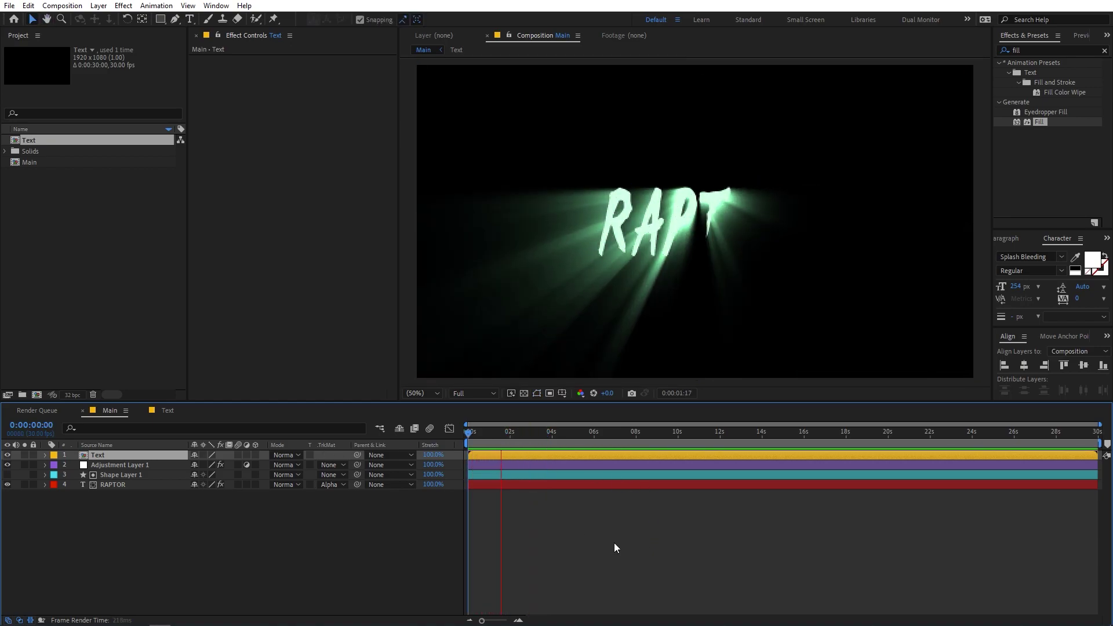
{"action": "left_click", "coordinate": [744, 315]}
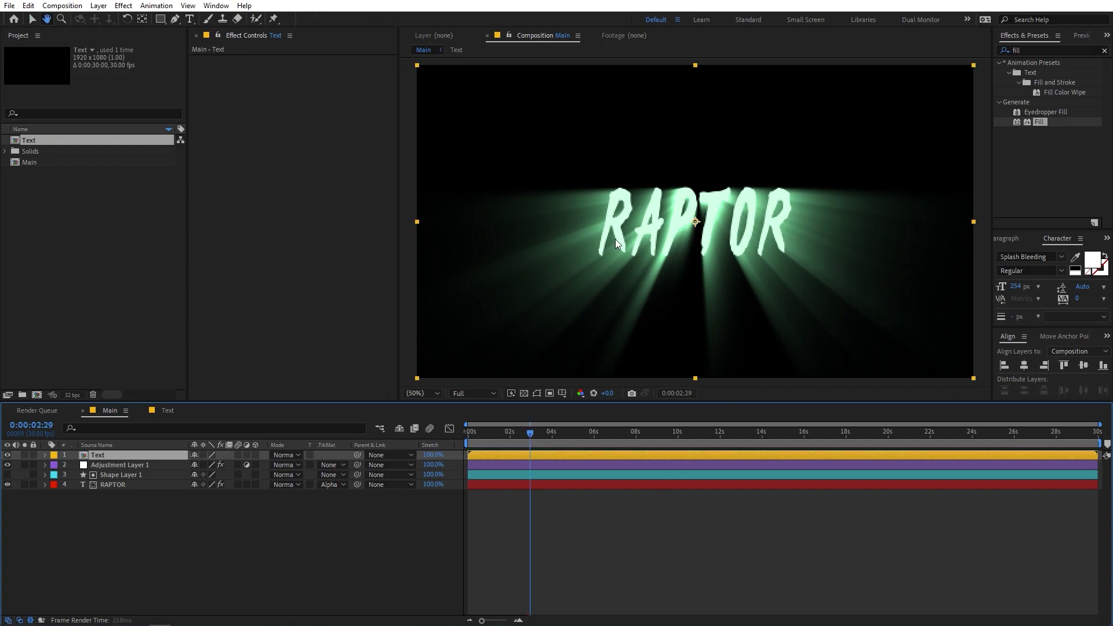
{"action": "mouse_move", "coordinate": [523, 443]}
{"action": "left_mouse_down"}
{"action": "mouse_move", "coordinate": [461, 450]}
{"action": "mouse_move", "coordinate": [529, 453]}
{"action": "left_mouse_up"}
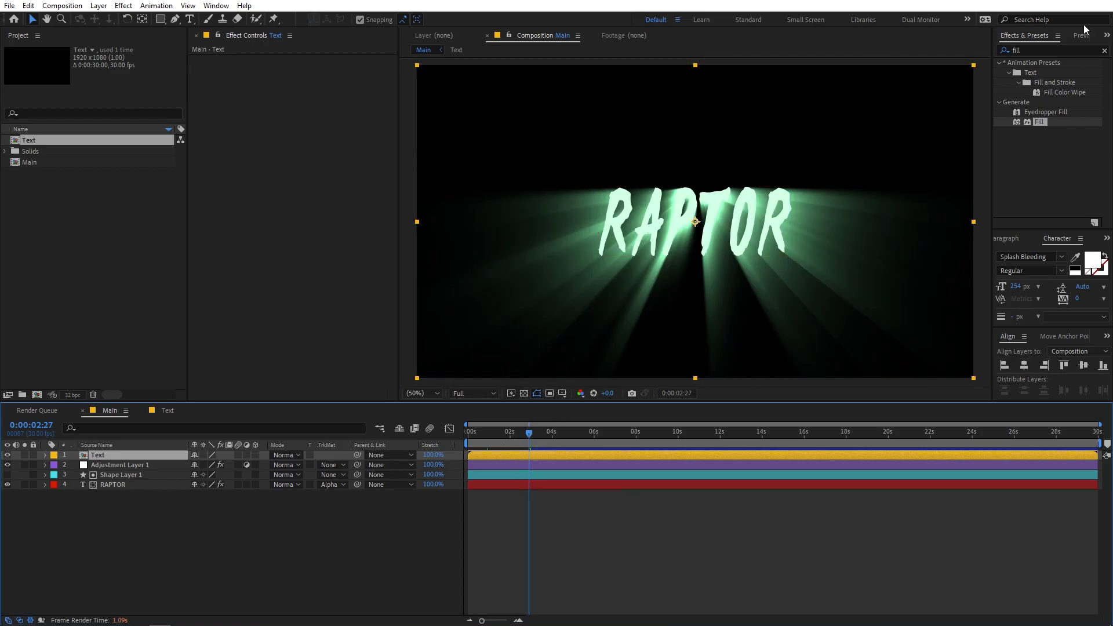
Step: Find the Stylize Glow effect and apply it to the Text layer in the Main composition
{"action": "left_click", "coordinate": [1034, 56]}
{"action": "type", "text": "glo"}
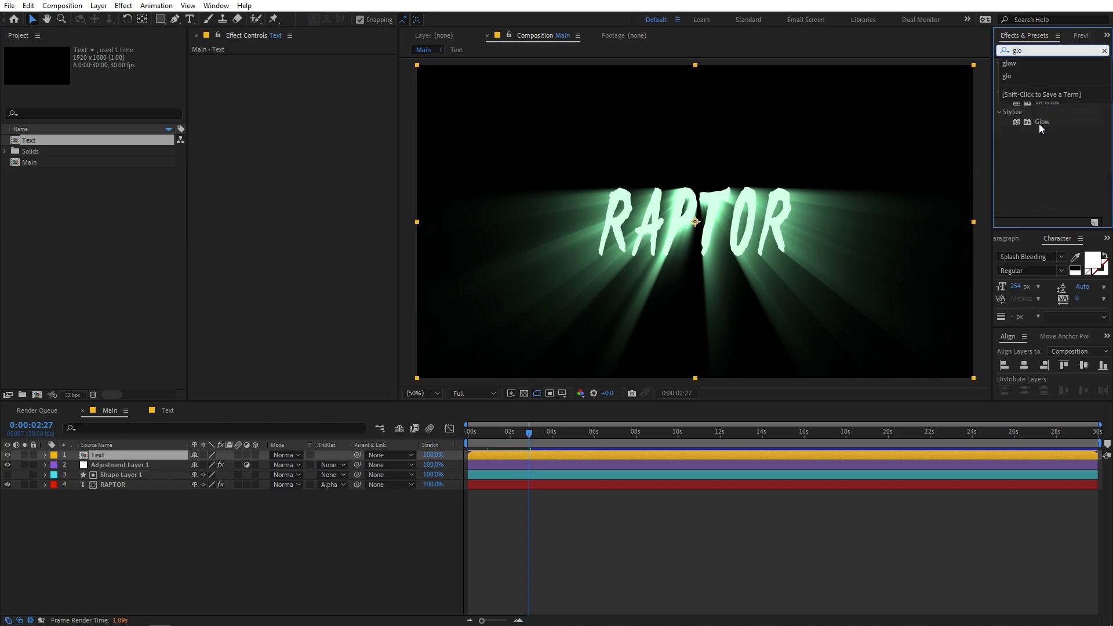
{"action": "left_click_drag", "start_coordinate": [1039, 124], "coordinate": [133, 458]}
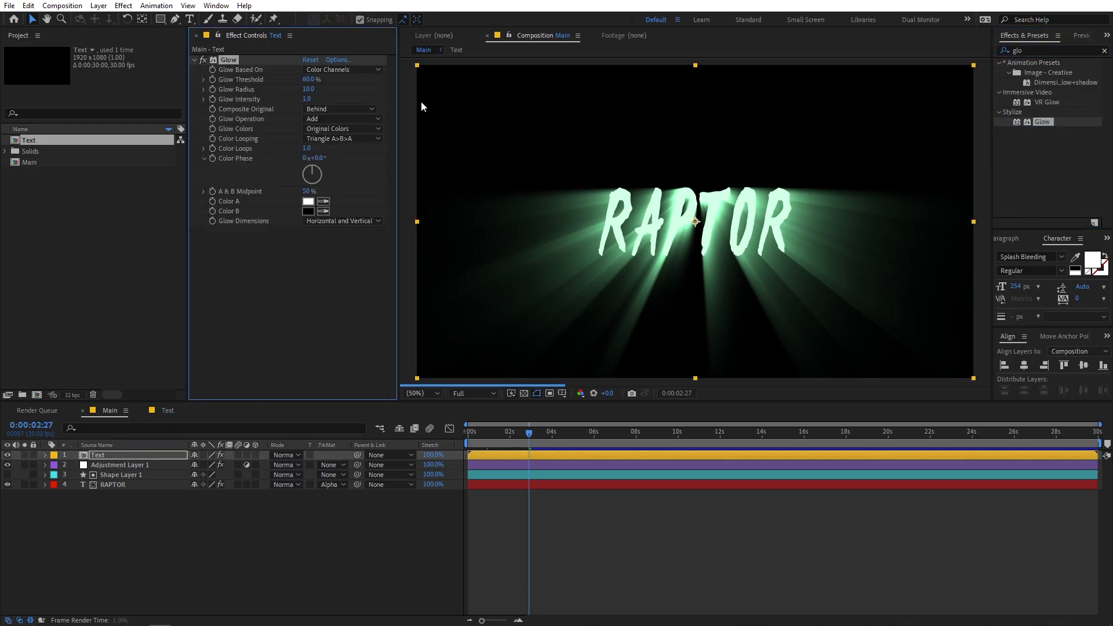
Step: Set the Text layer's Glow Radius to 300 and Glow Intensity to 0.5
{"action": "left_click_drag", "start_coordinate": [311, 89], "coordinate": [362, 93]}
{"action": "left_click_drag", "start_coordinate": [454, 100], "coordinate": [448, 99]}
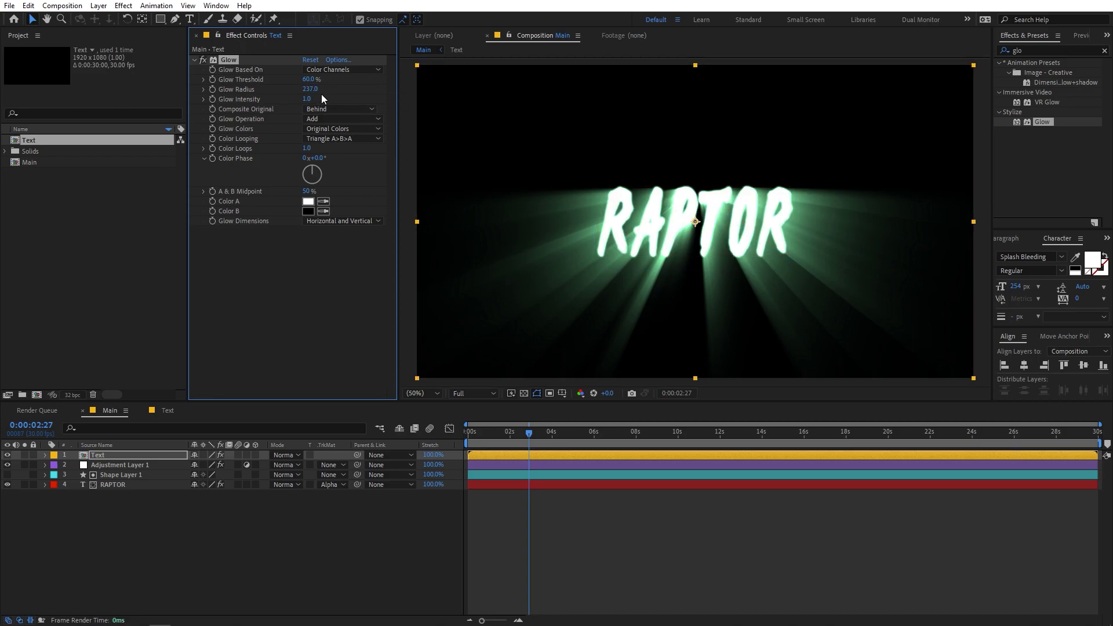
{"action": "left_click", "coordinate": [314, 91]}
{"action": "type", "text": "300"}
{"action": "key", "text": "Return"}
{"action": "left_click", "coordinate": [308, 99]}
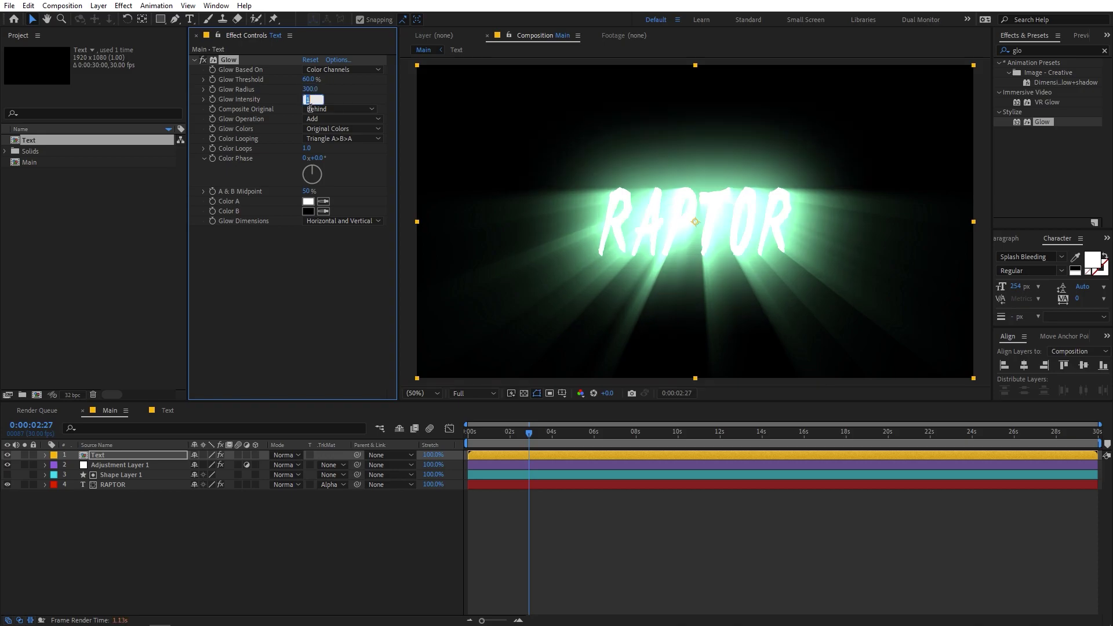
{"action": "type", "text": ".5"}
{"action": "key", "text": "Return"}
{"action": "left_click", "coordinate": [306, 295]}
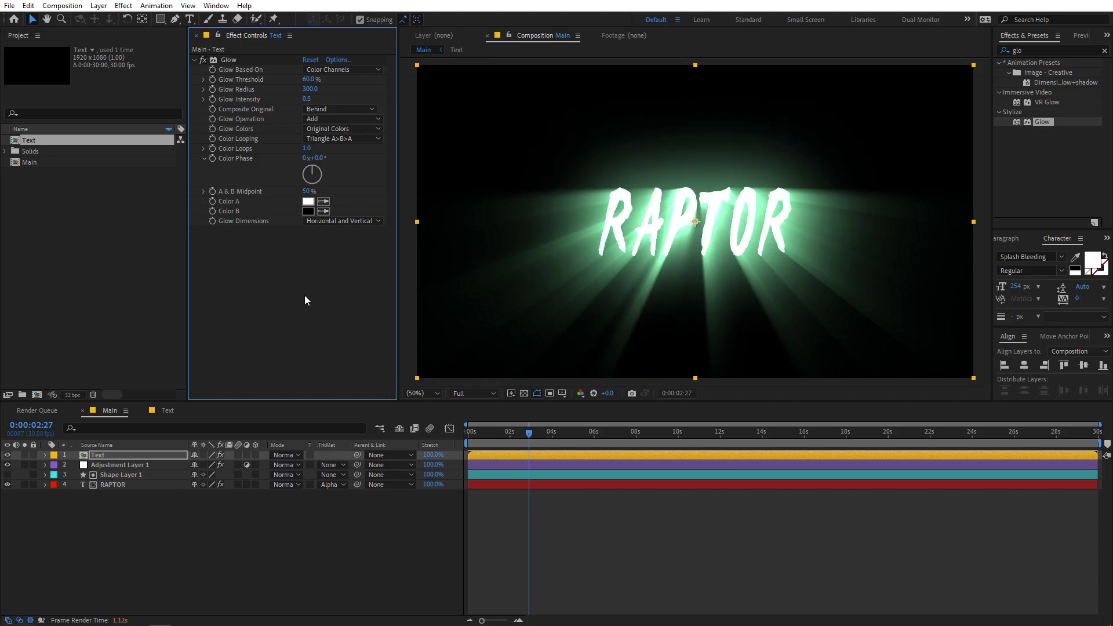
{"action": "scroll", "coordinate": [731, 221], "scroll_direction": "down", "scroll_amount": 2}
{"action": "scroll", "coordinate": [728, 220], "scroll_direction": "up", "scroll_amount": 2}
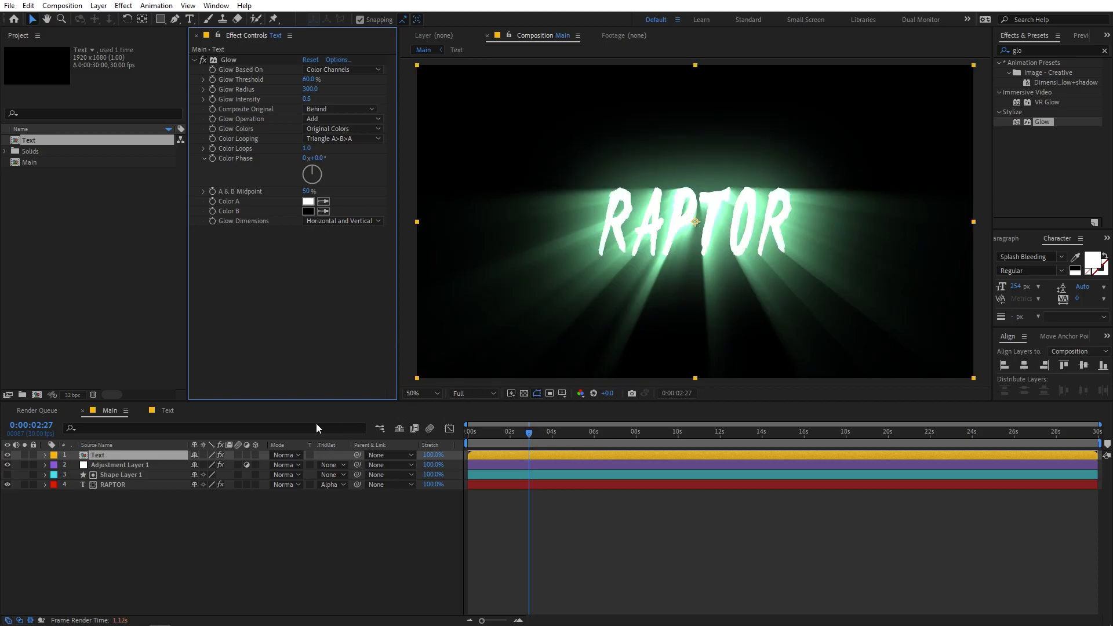
Step: On Adjustment Layer 1, set the CC Light Burst Ray Length to 200 and Intensity to 0
{"action": "left_click", "coordinate": [117, 485]}
{"action": "left_click", "coordinate": [120, 464]}
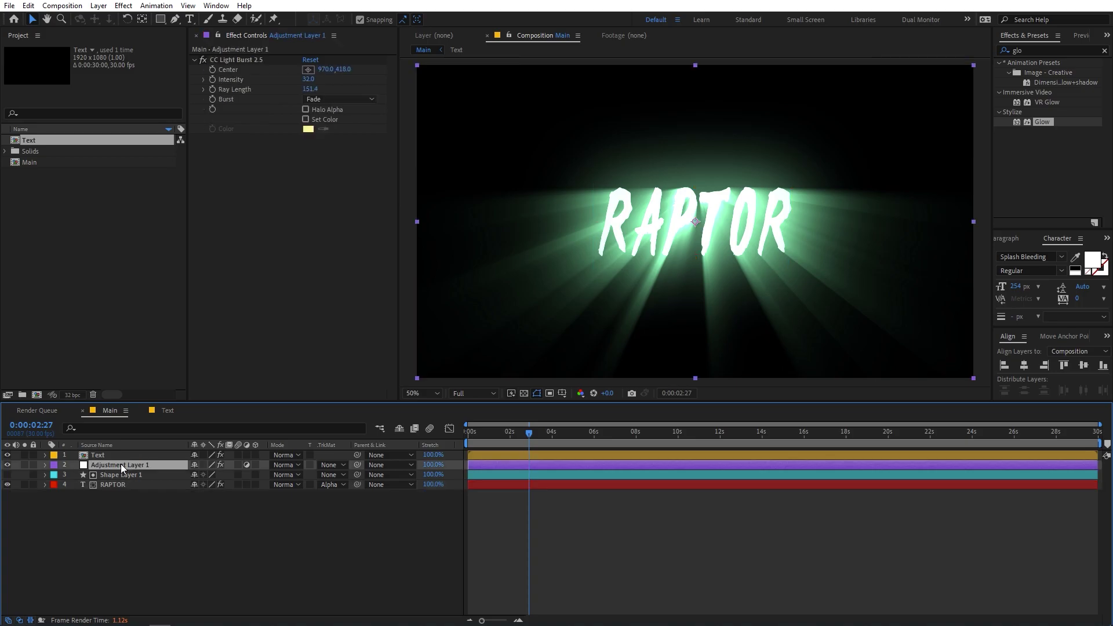
{"action": "left_click", "coordinate": [310, 89]}
{"action": "type", "text": "200"}
{"action": "key", "text": "Return"}
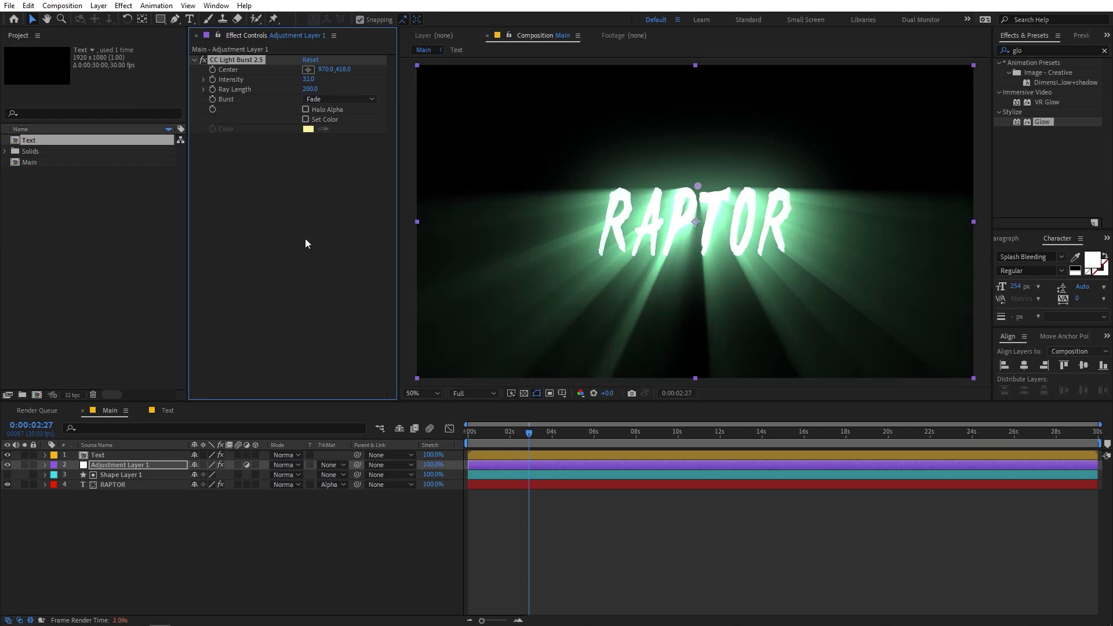
{"action": "left_click", "coordinate": [592, 536]}
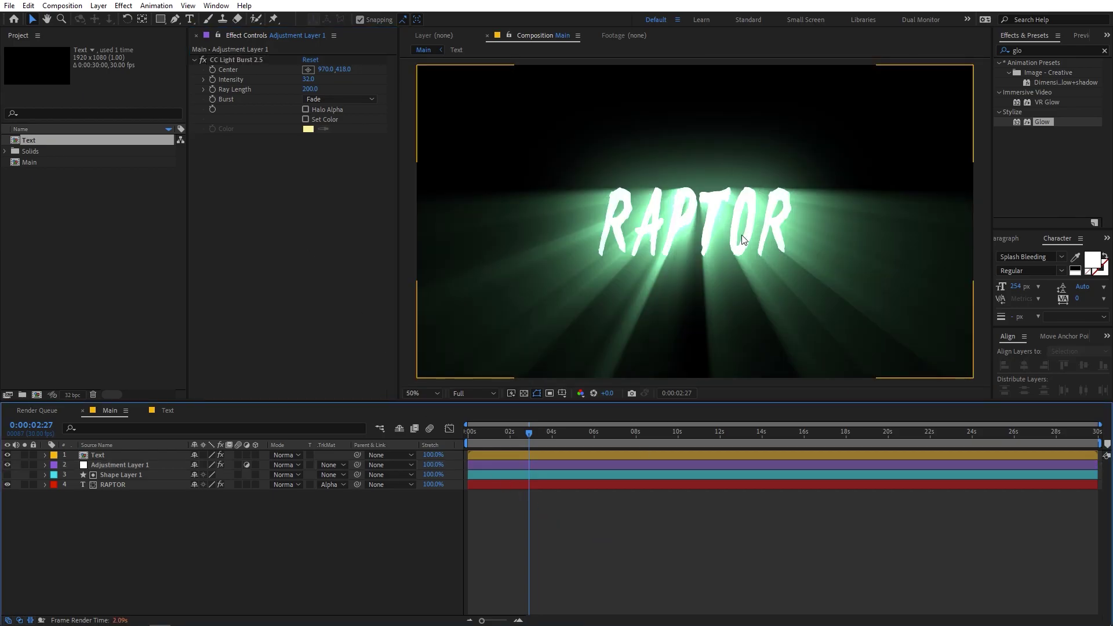
{"action": "left_click_drag", "start_coordinate": [314, 80], "coordinate": [311, 82]}
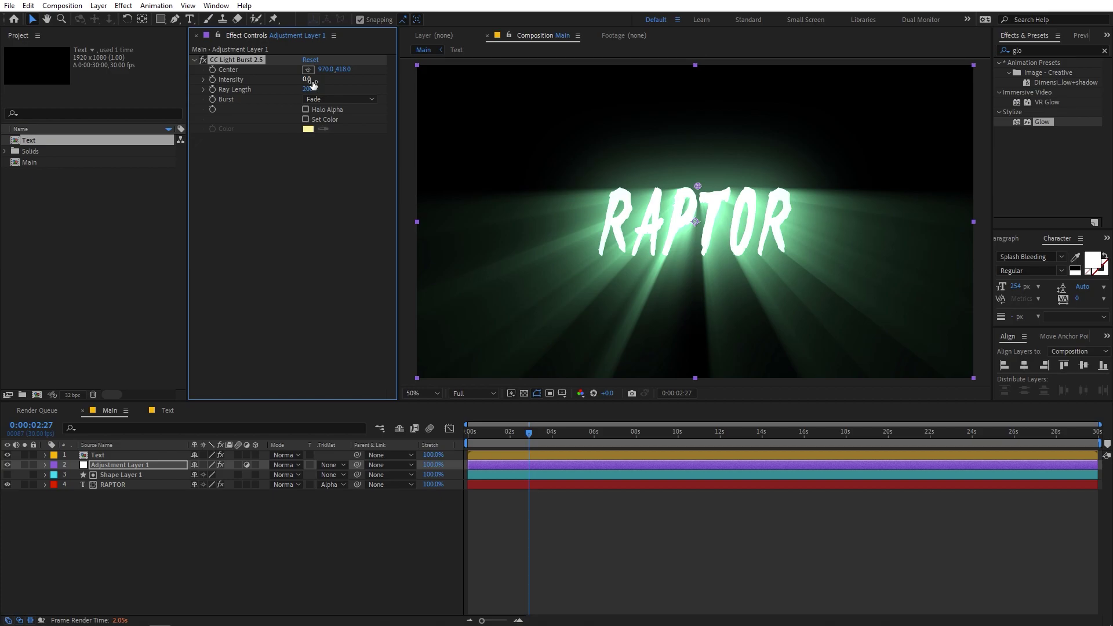
{"action": "left_click", "coordinate": [703, 542]}
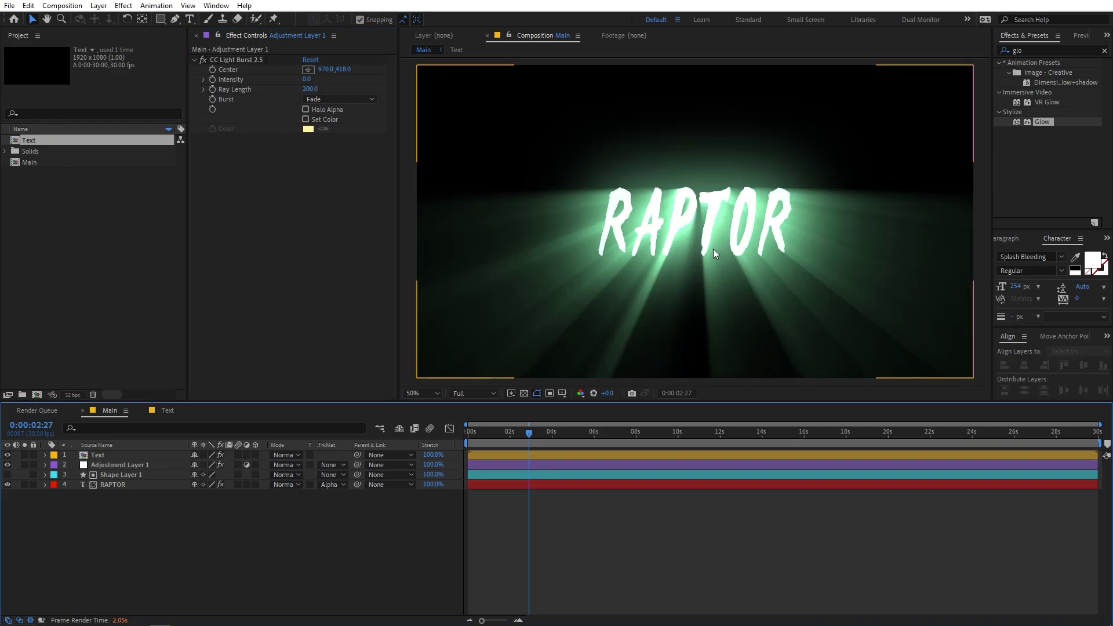
Step: Reduce the Text layer's Glow Intensity to 0.2, then open that value for editing again
{"action": "left_click", "coordinate": [105, 458]}
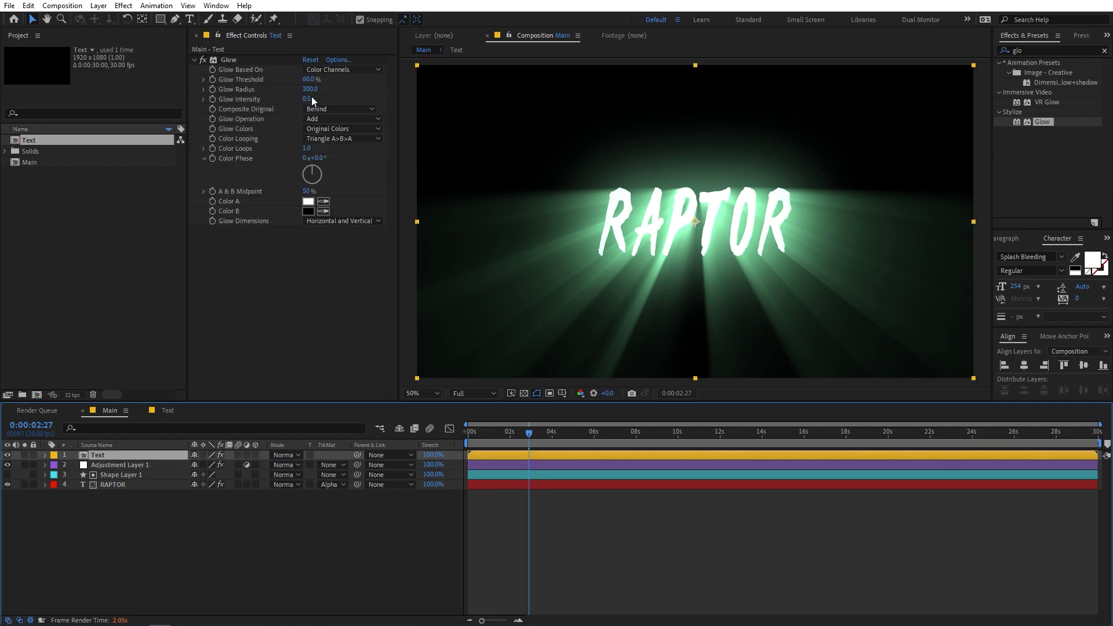
{"action": "left_click_drag", "start_coordinate": [312, 98], "coordinate": [306, 99]}
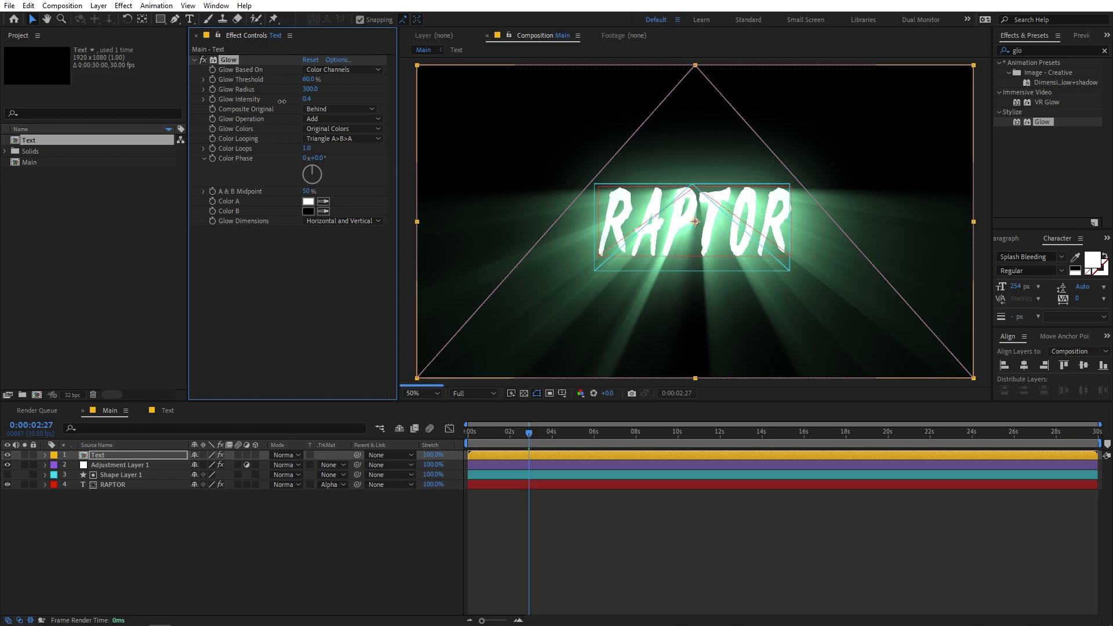
{"action": "left_click", "coordinate": [312, 99]}
{"action": "type", "text": "0.2"}
{"action": "key", "text": "Return"}
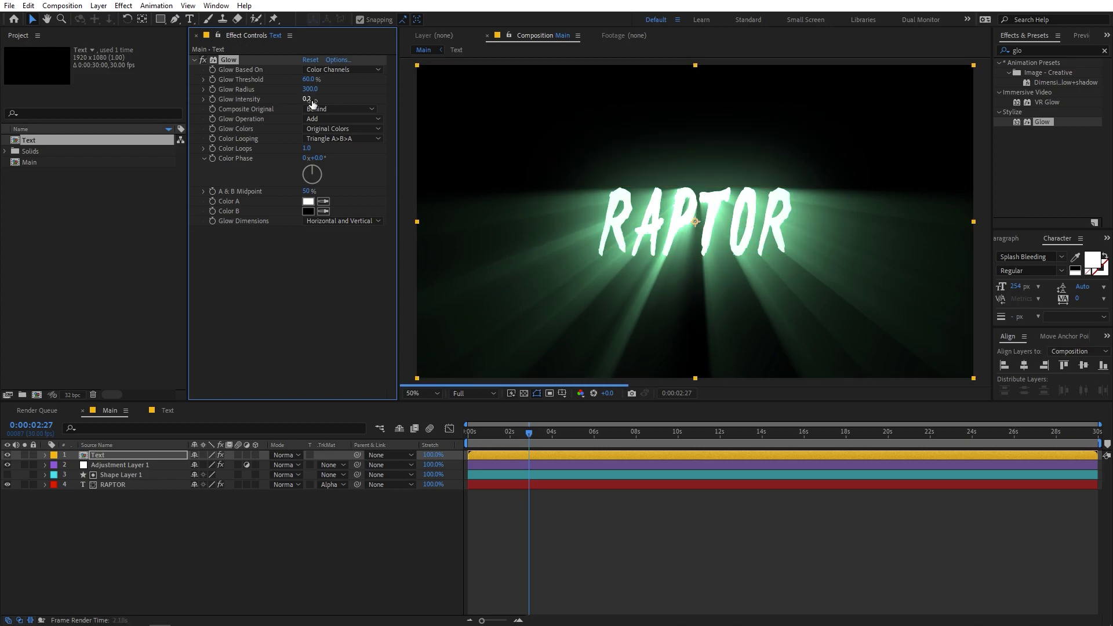
{"action": "left_click", "coordinate": [311, 100]}
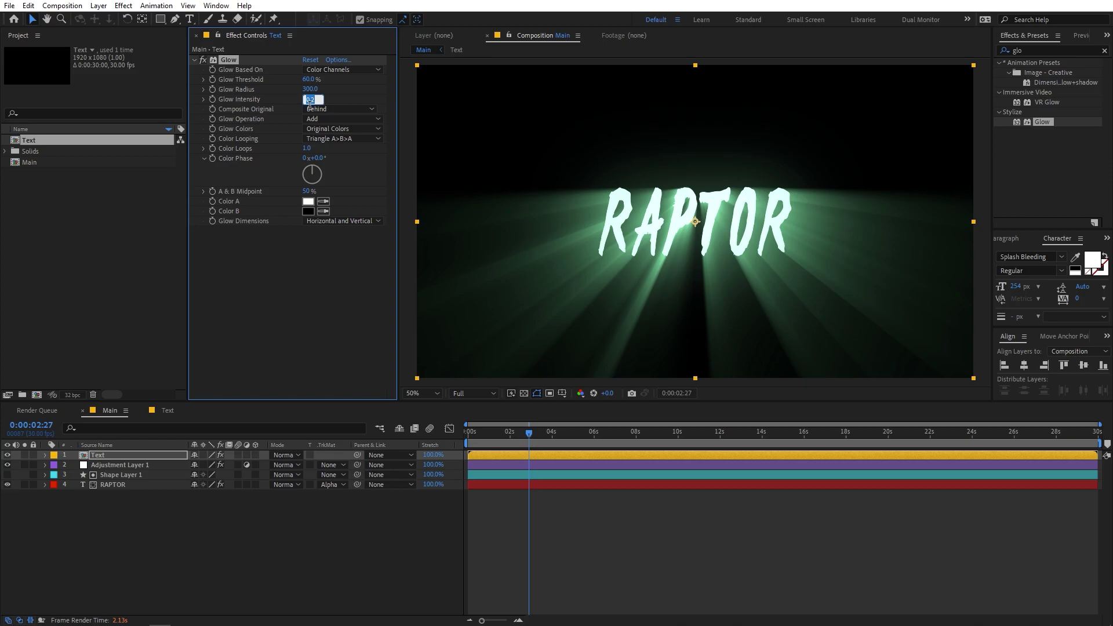
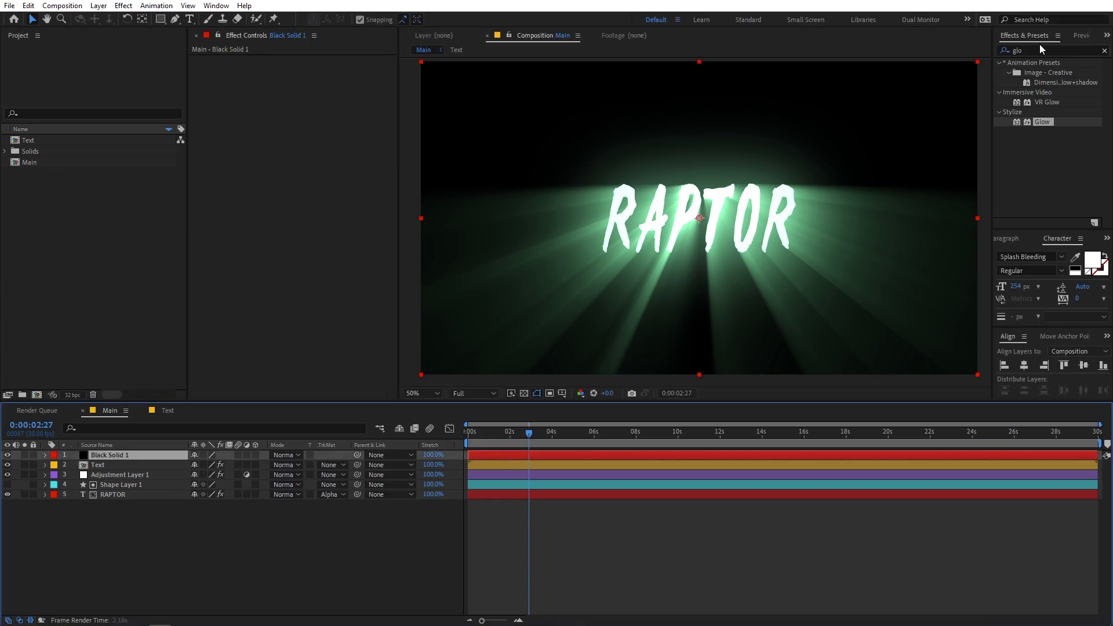
Step: Find the Fractal Noise effect and apply it to the Black Solid 1 layer in the Main composition
{"action": "left_click", "coordinate": [1037, 52]}
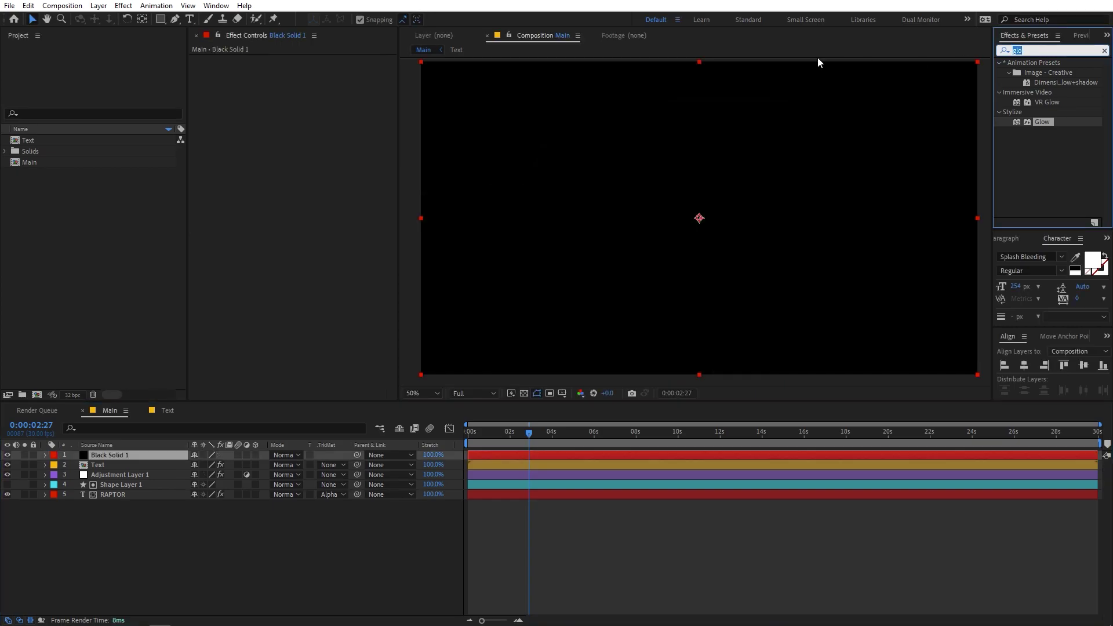
{"action": "type", "text": "fracta"}
{"action": "left_click_drag", "start_coordinate": [1045, 113], "coordinate": [124, 458]}
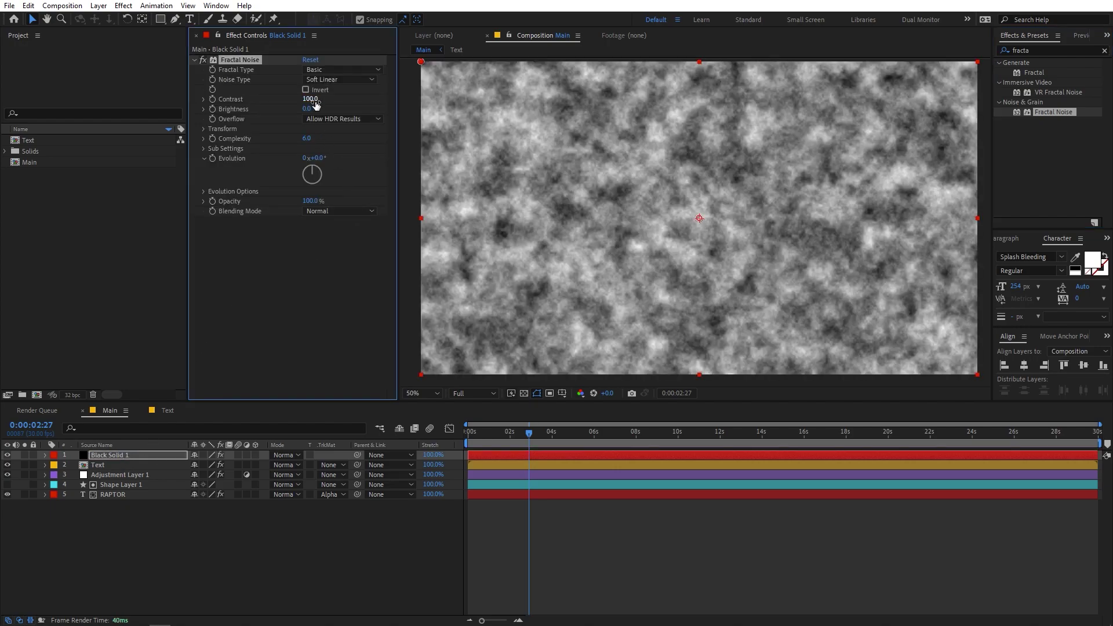
Step: Raise Black Solid 1's Fractal Noise Contrast to 203 and its Transform Scale to about 412
{"action": "left_click_drag", "start_coordinate": [315, 102], "coordinate": [384, 109]}
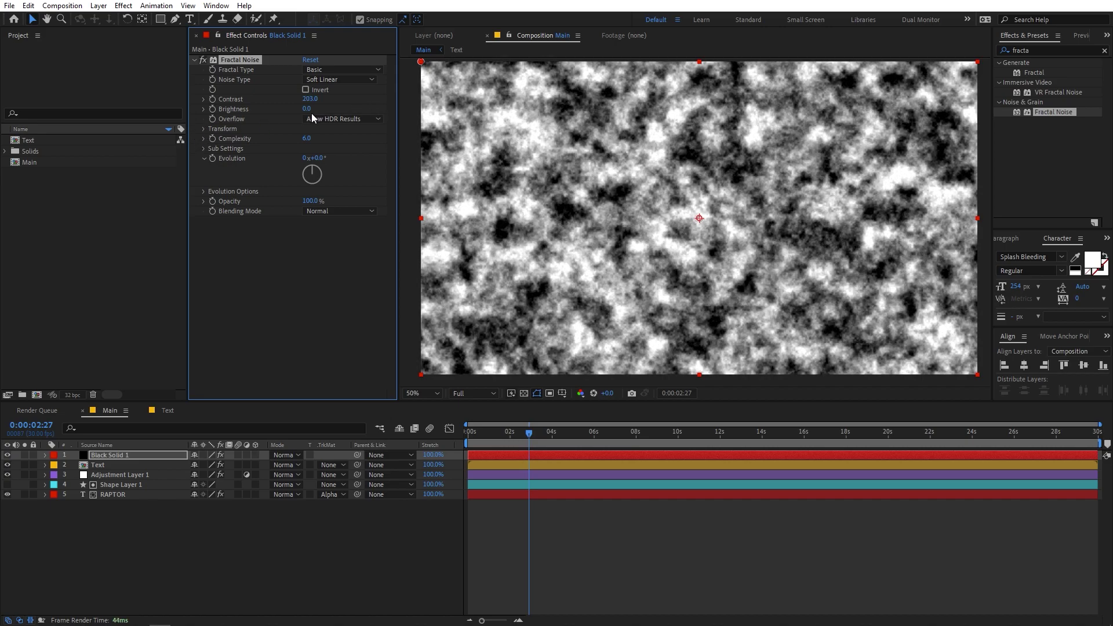
{"action": "left_click", "coordinate": [204, 129]}
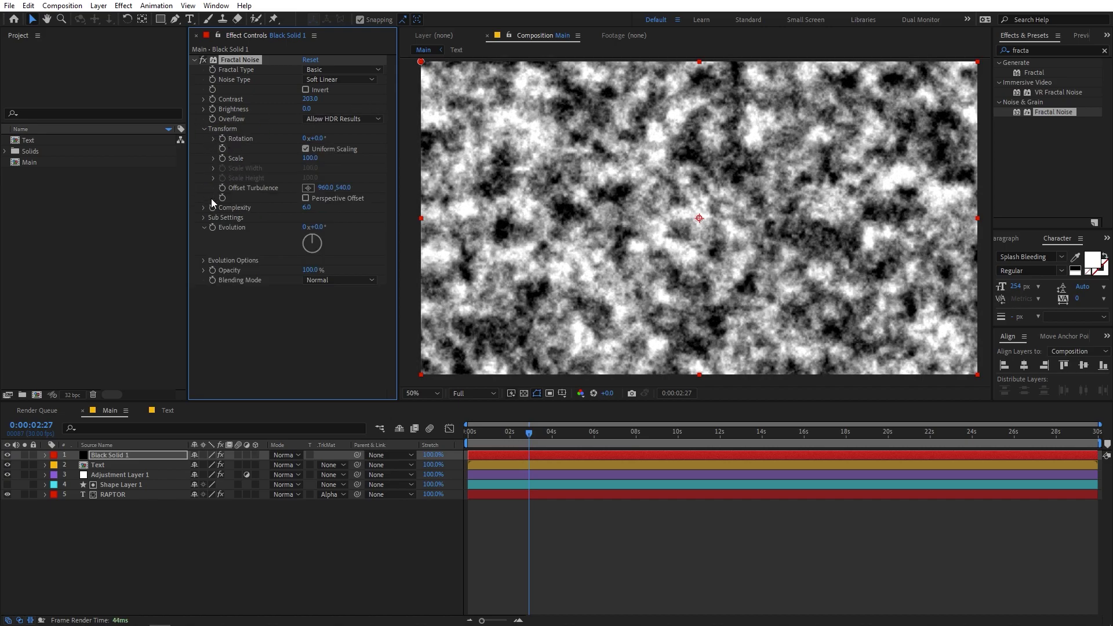
{"action": "left_click", "coordinate": [212, 159]}
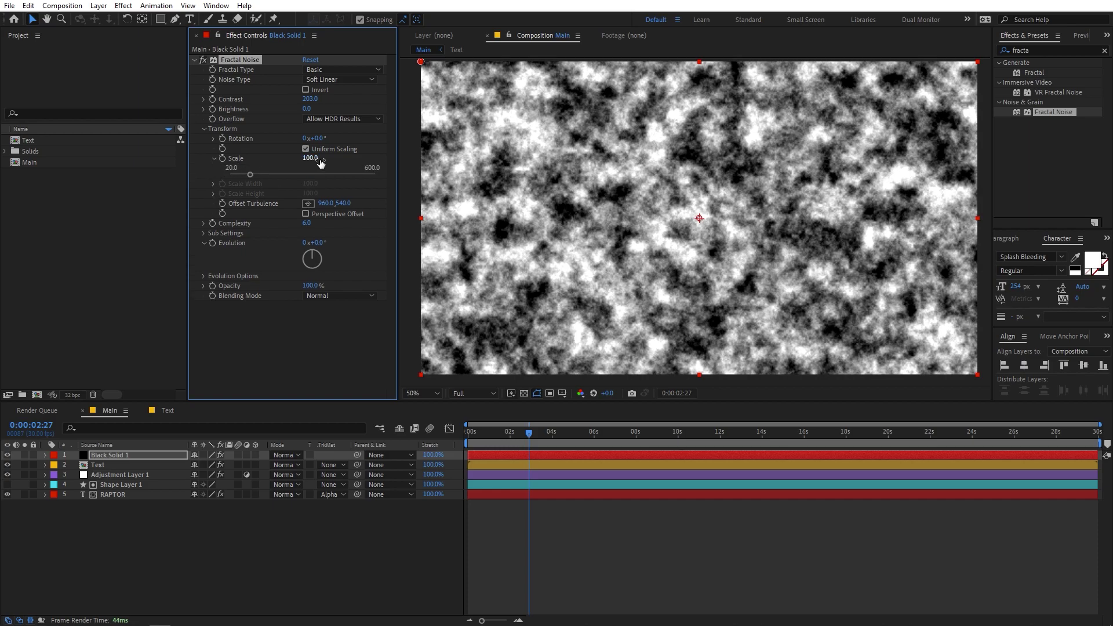
{"action": "left_click_drag", "start_coordinate": [270, 176], "coordinate": [328, 182]}
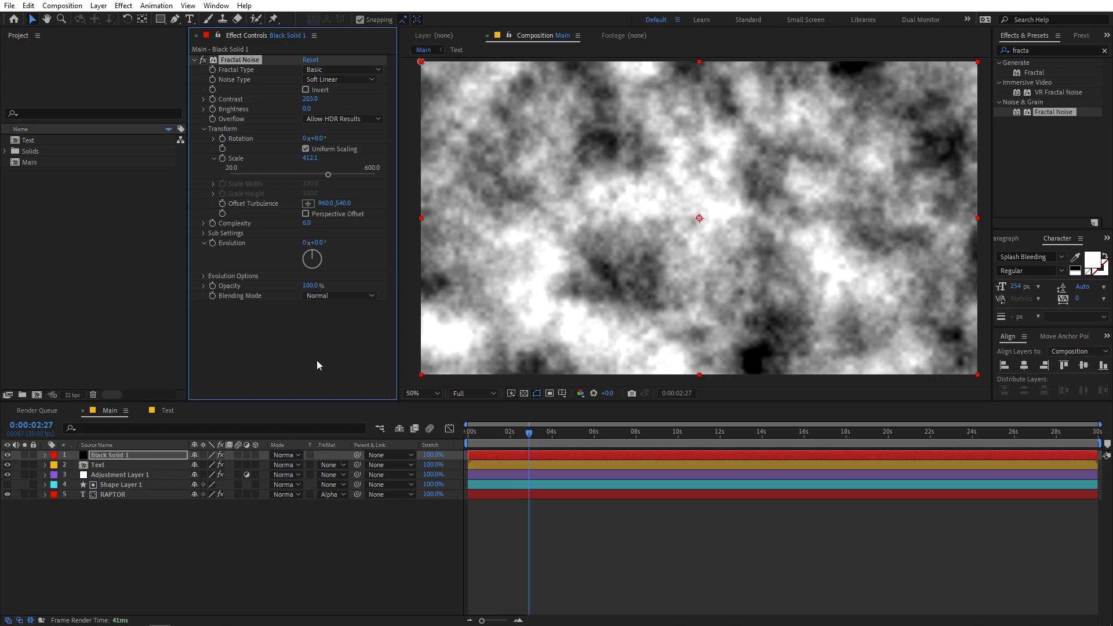
Step: Move Black Solid 1 between the Text layer and Adjustment Layer 1, and make it Adjustment Layer 1's Luma Matte
{"action": "left_click_drag", "start_coordinate": [126, 452], "coordinate": [121, 467]}
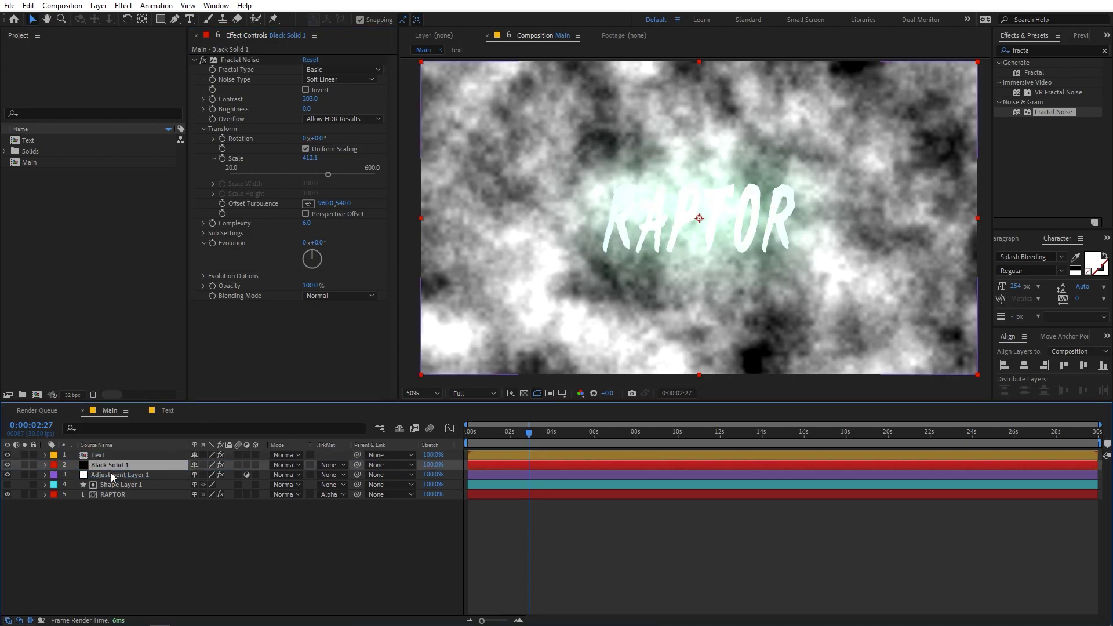
{"action": "left_click", "coordinate": [117, 475]}
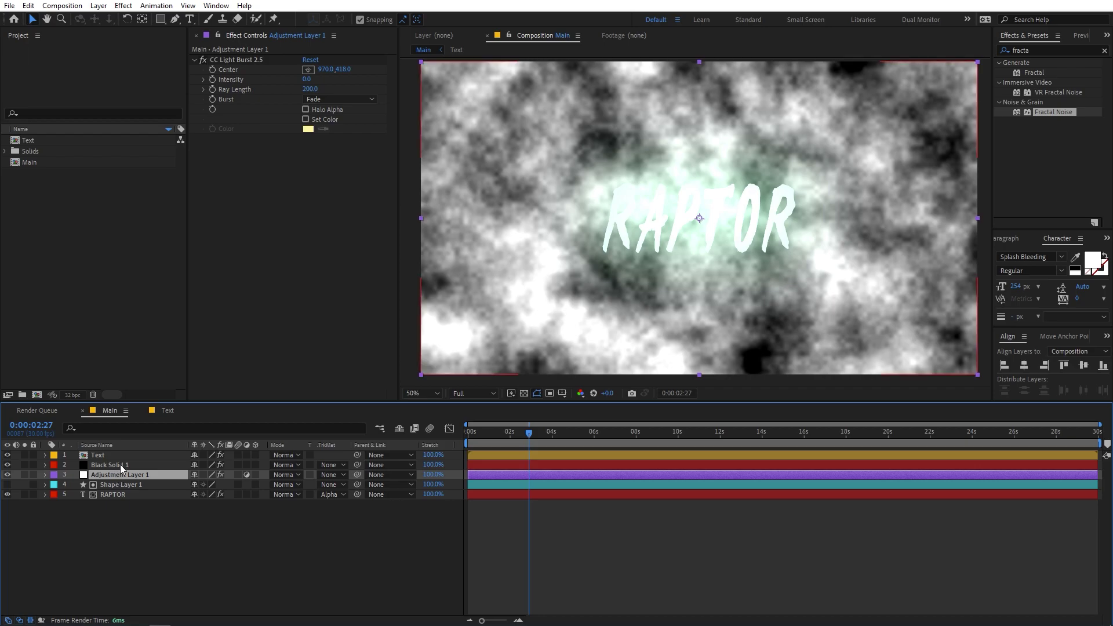
{"action": "left_click", "coordinate": [338, 474]}
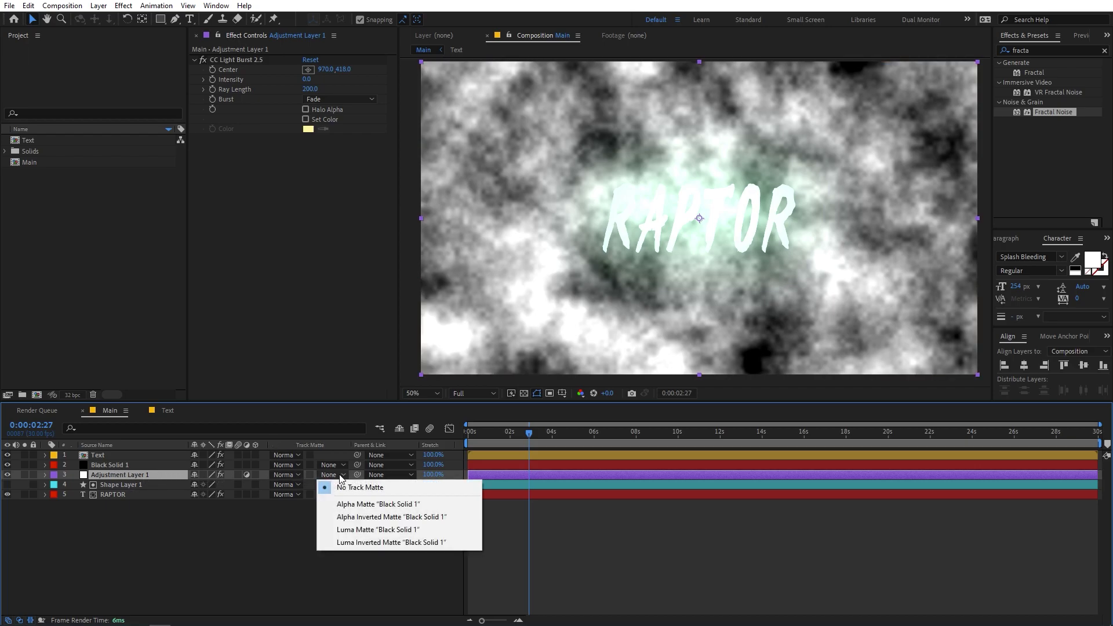
{"action": "left_click", "coordinate": [349, 529]}
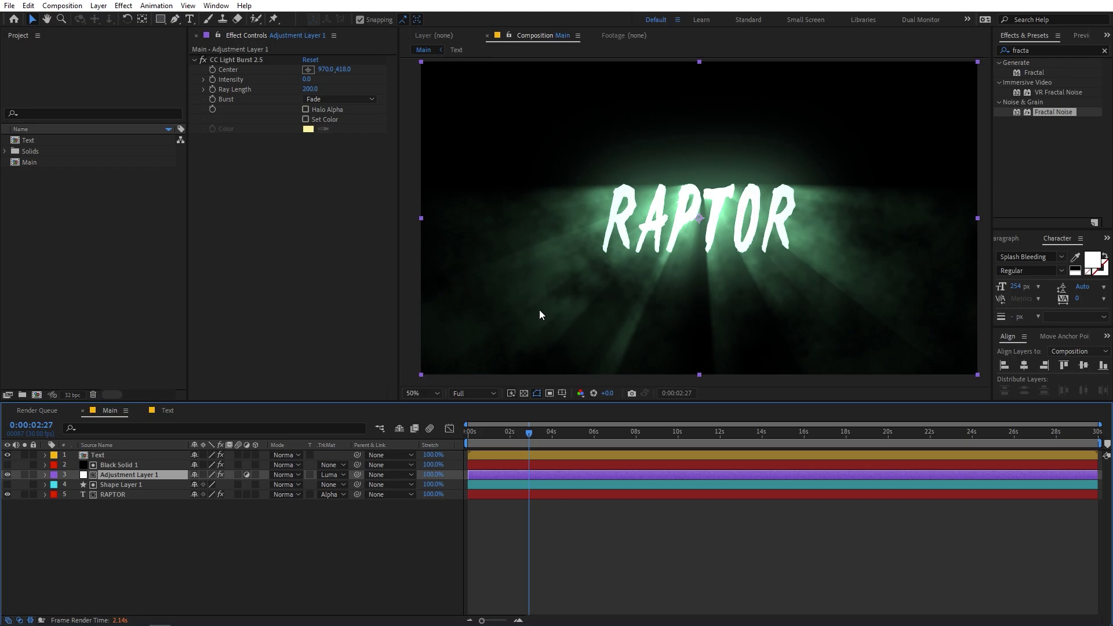
Step: Go to the composition start and add the expression time*200 to the Fractal Noise Evolution of Black Solid 1
{"action": "left_click_drag", "start_coordinate": [524, 438], "coordinate": [416, 440]}
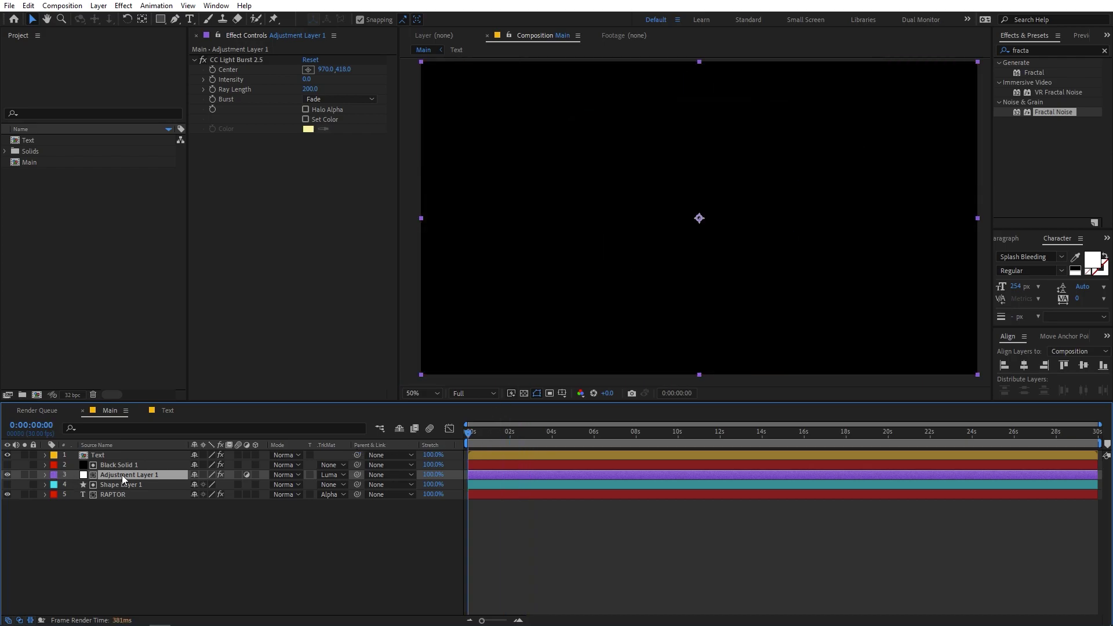
{"action": "left_click", "coordinate": [115, 465]}
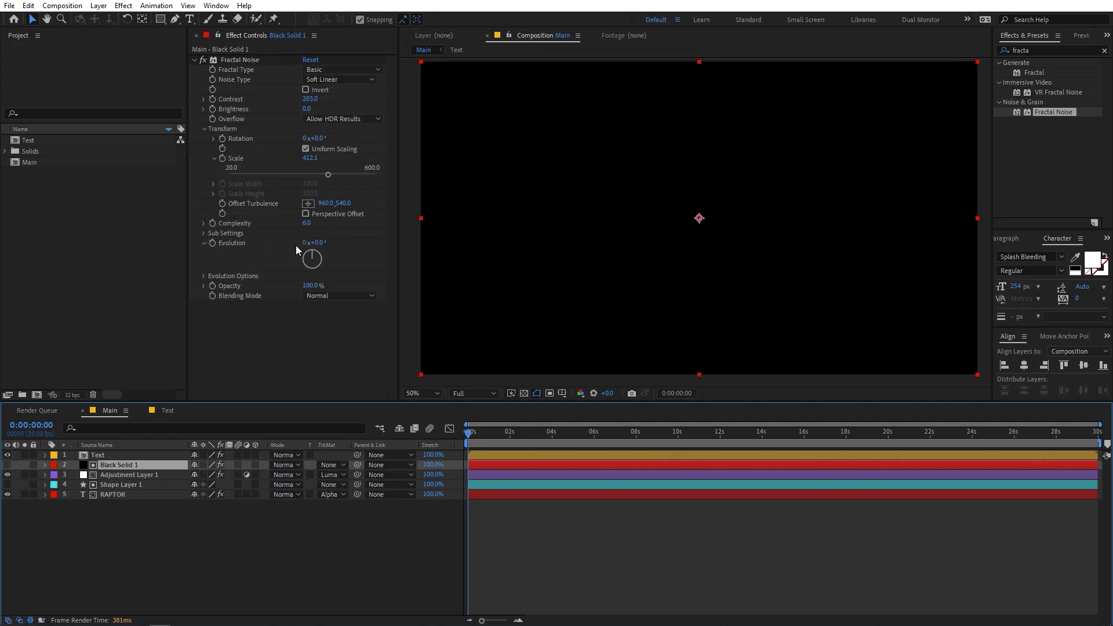
{"action": "key", "text": "alt"}
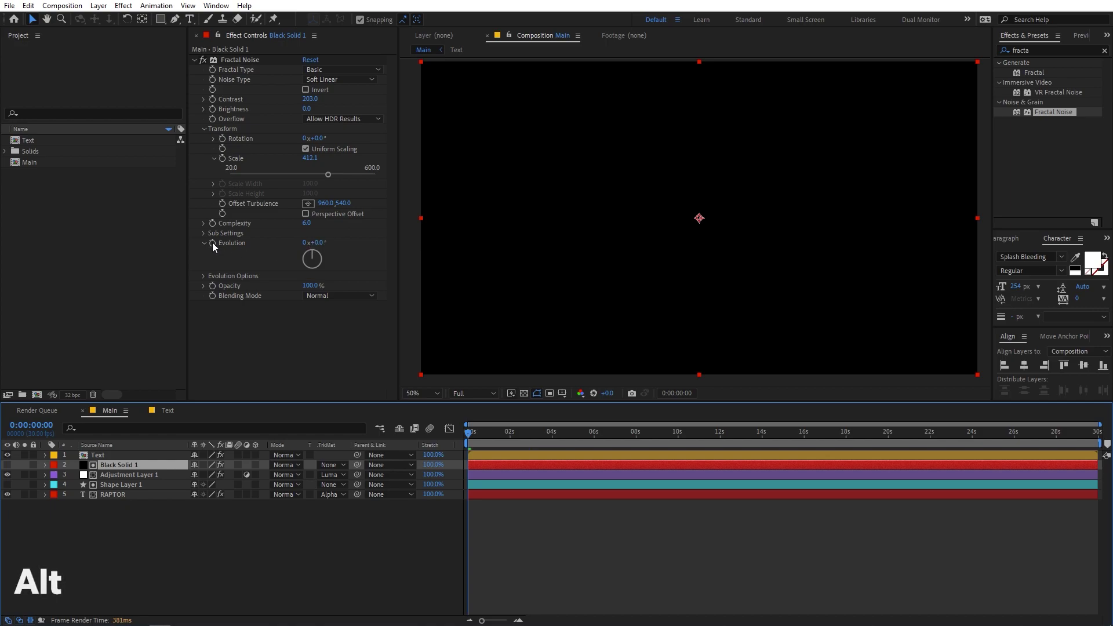
{"action": "left_click", "coordinate": [212, 243], "text": "alt"}
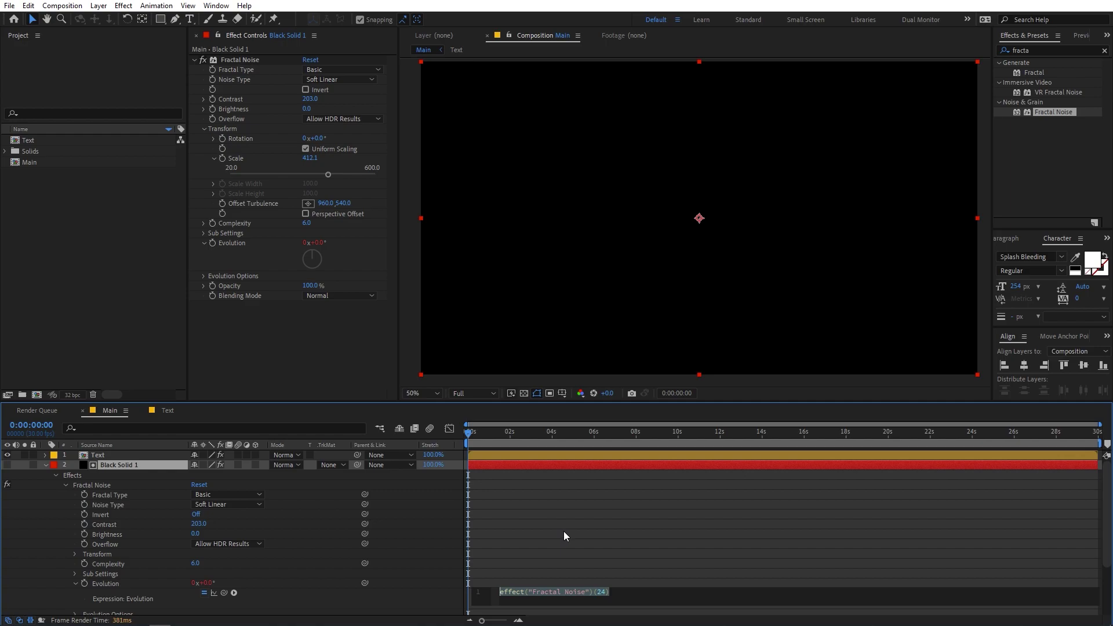
{"action": "type", "text": "time"}
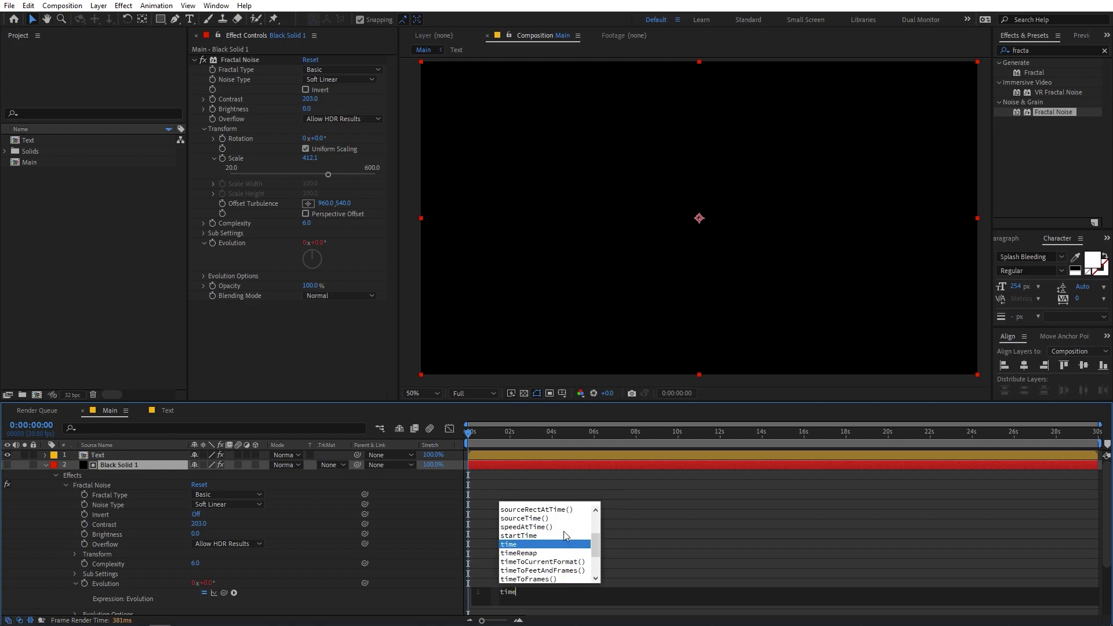
{"action": "type", "text": "*"}
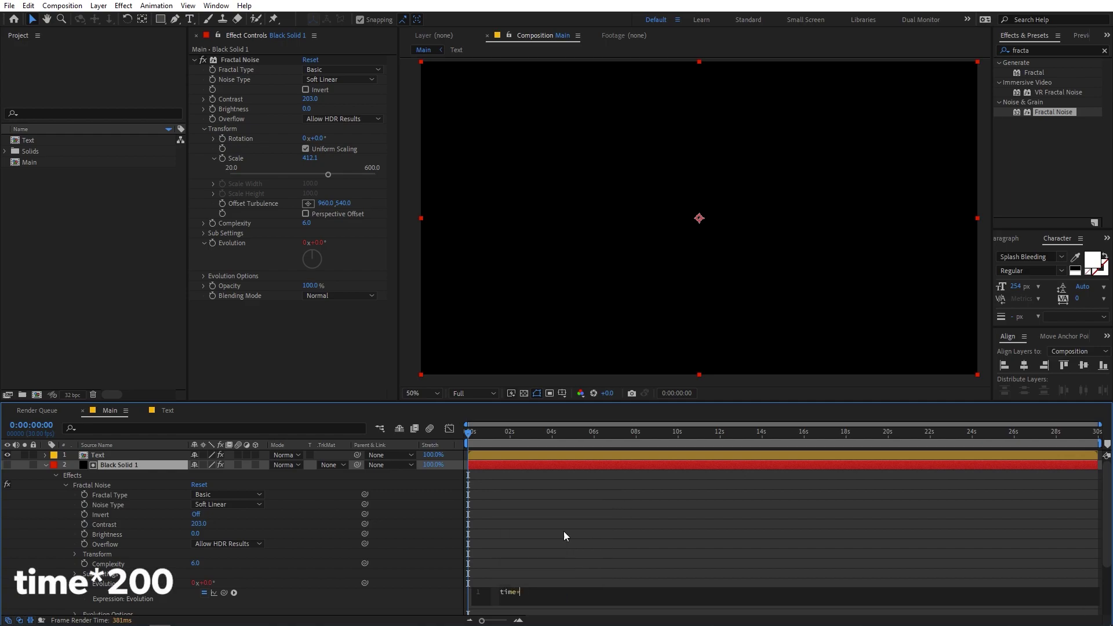
{"action": "type", "text": "200"}
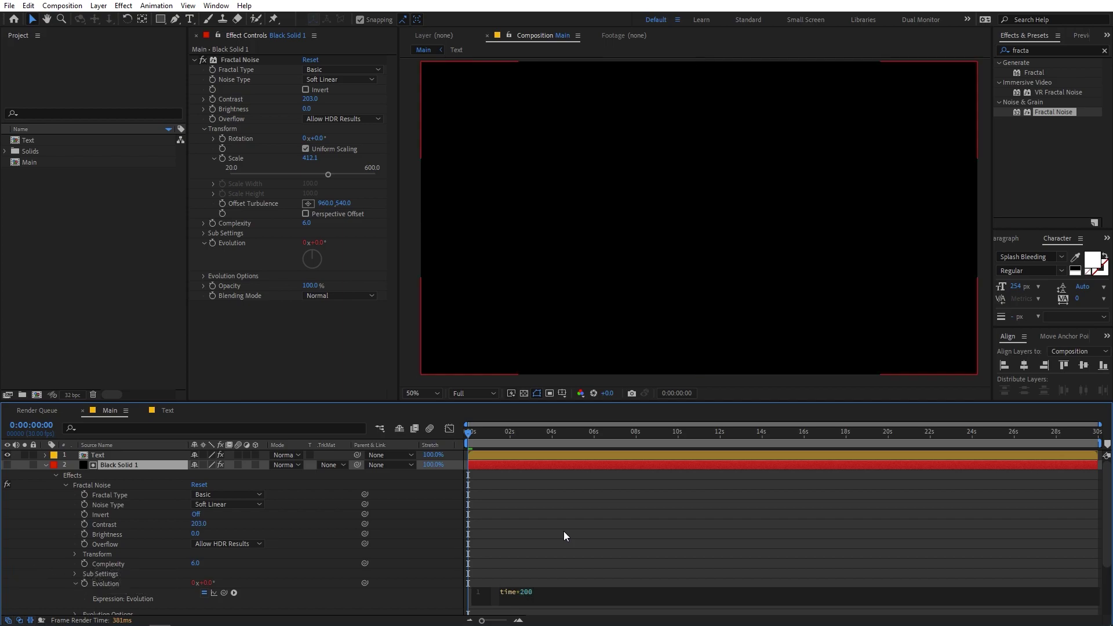
{"action": "left_click", "coordinate": [563, 531]}
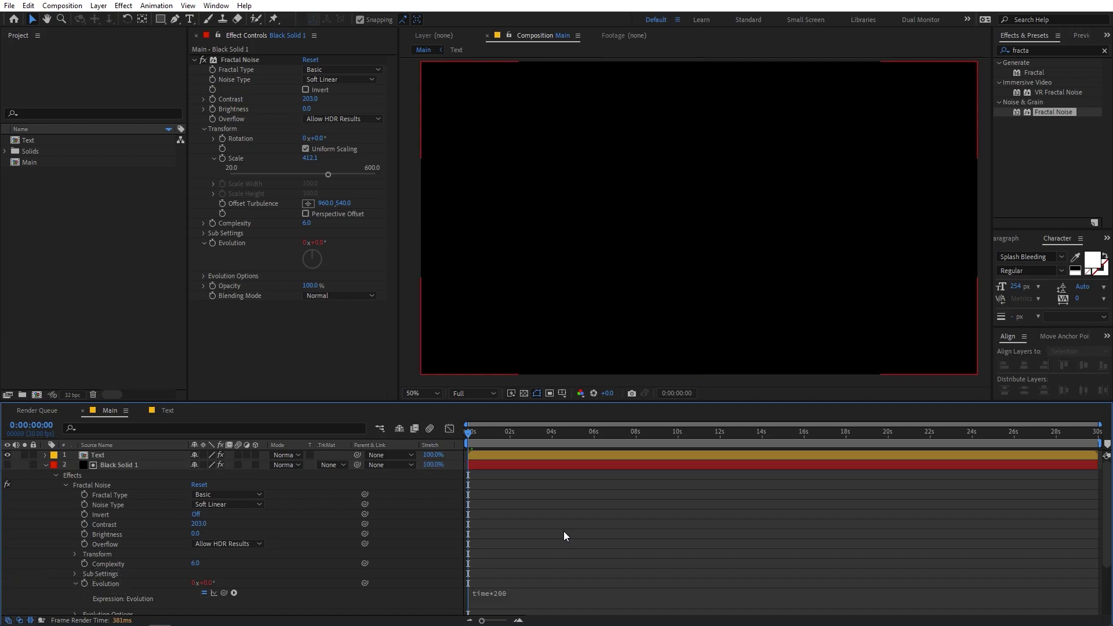
Step: Play back the text reveal to check the motion of the noise in the light rays
{"action": "key", "text": "space"}
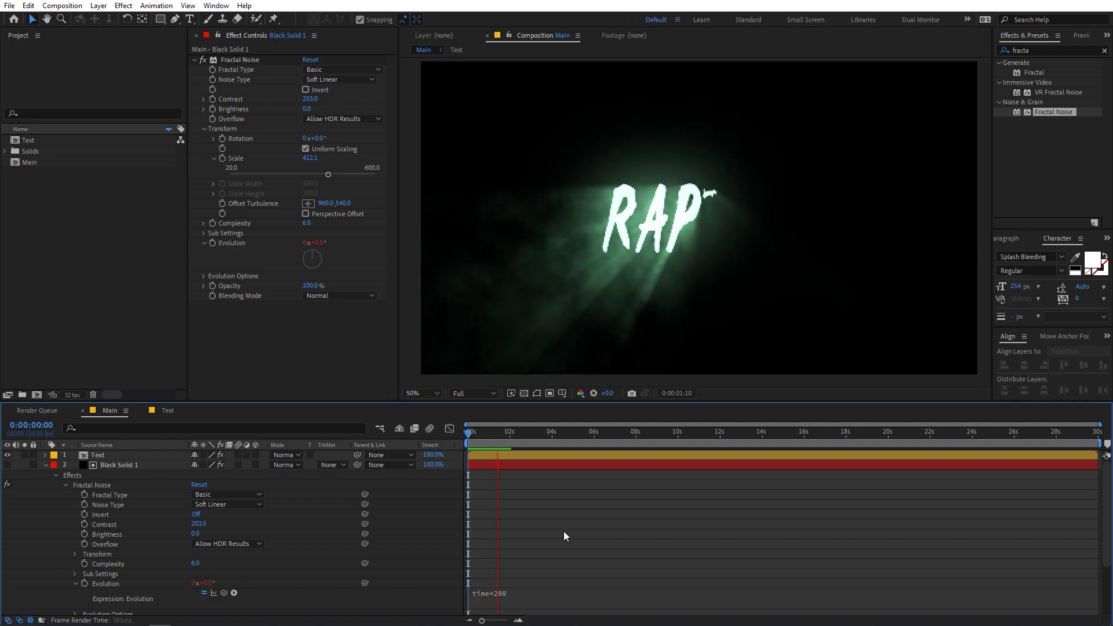
{"action": "left_click", "coordinate": [539, 441]}
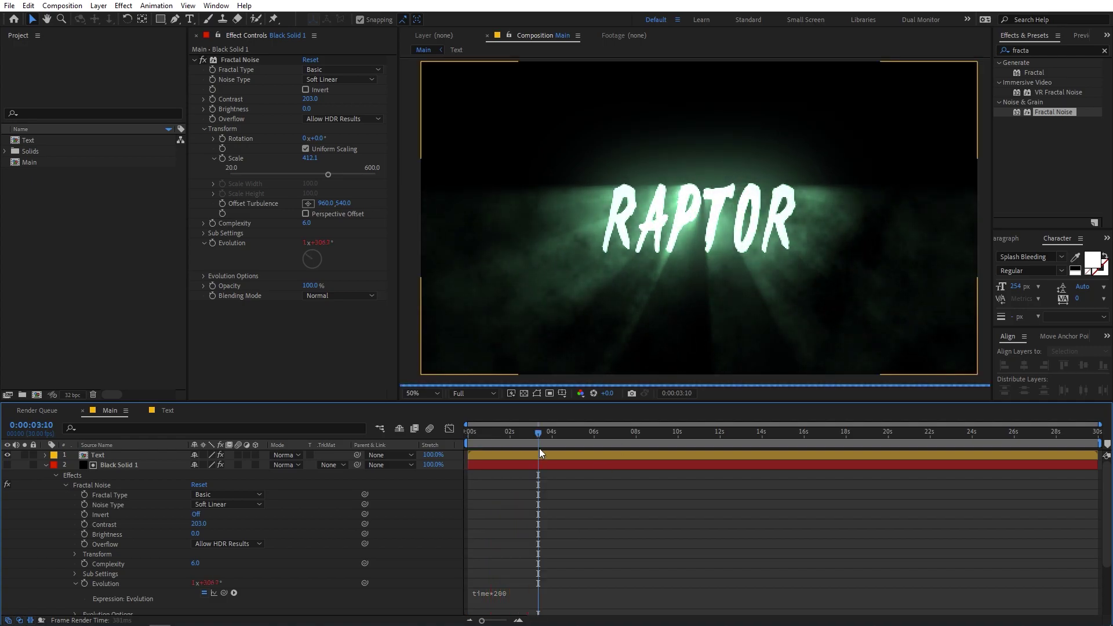
{"action": "key", "text": "space"}
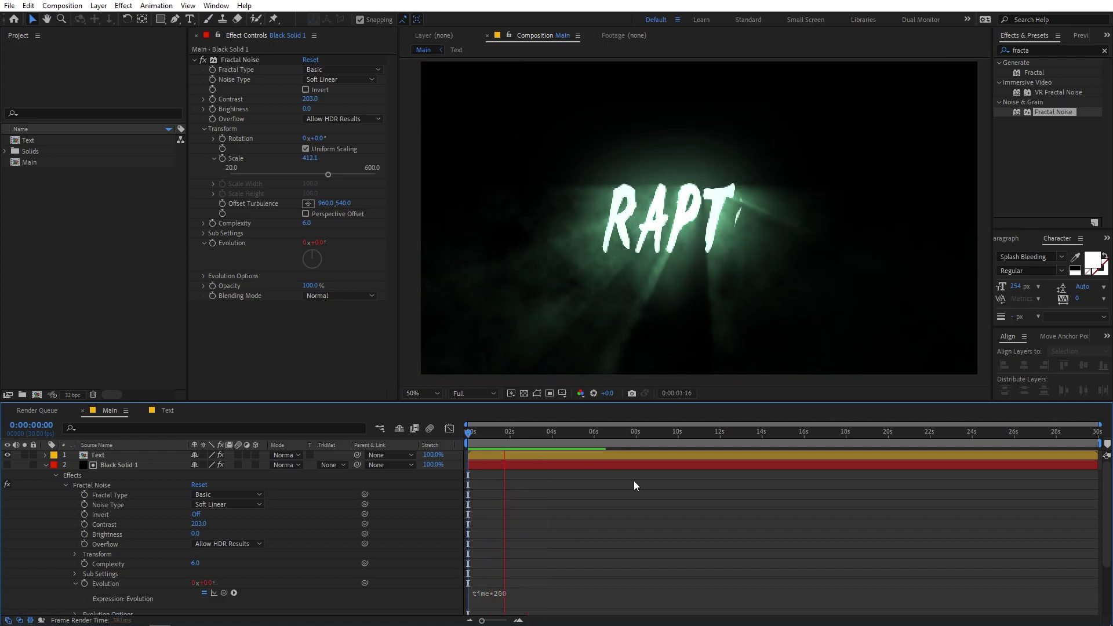
Step: Change the Fractal Noise Evolution expression to time*400 and preview the faster noise
{"action": "left_click", "coordinate": [510, 597]}
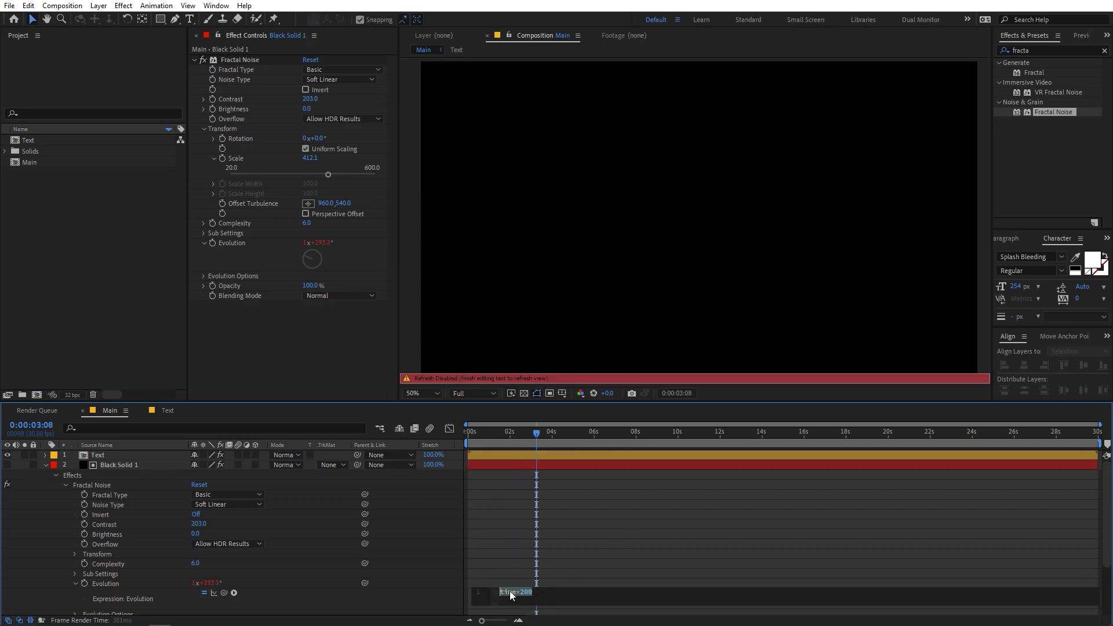
{"action": "key", "text": "BackSpace"}
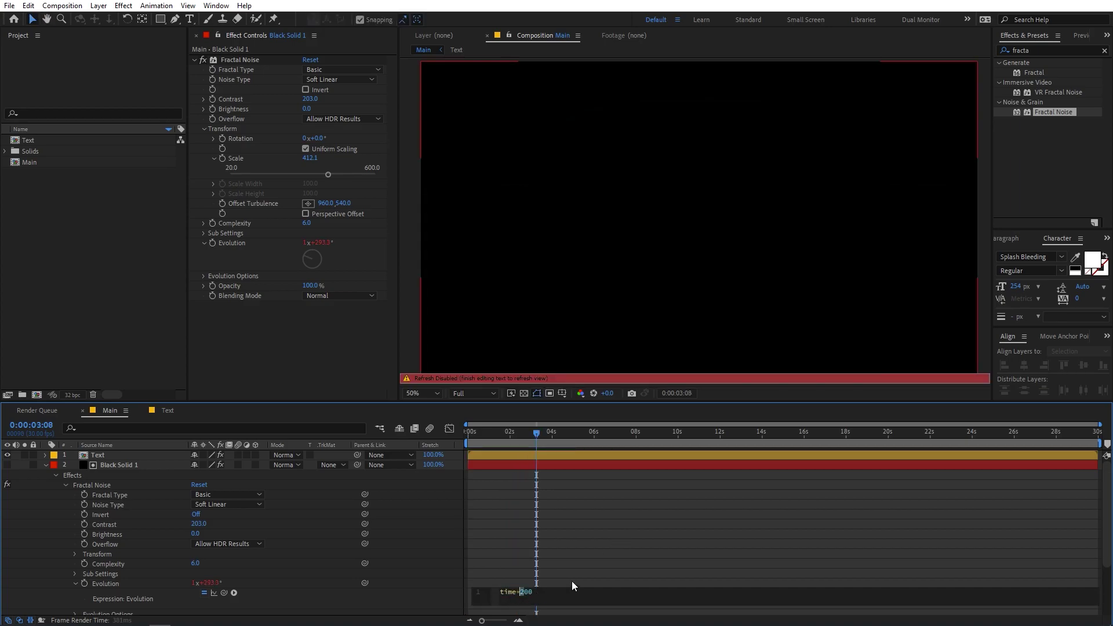
{"action": "type", "text": "4"}
{"action": "left_click", "coordinate": [739, 488]}
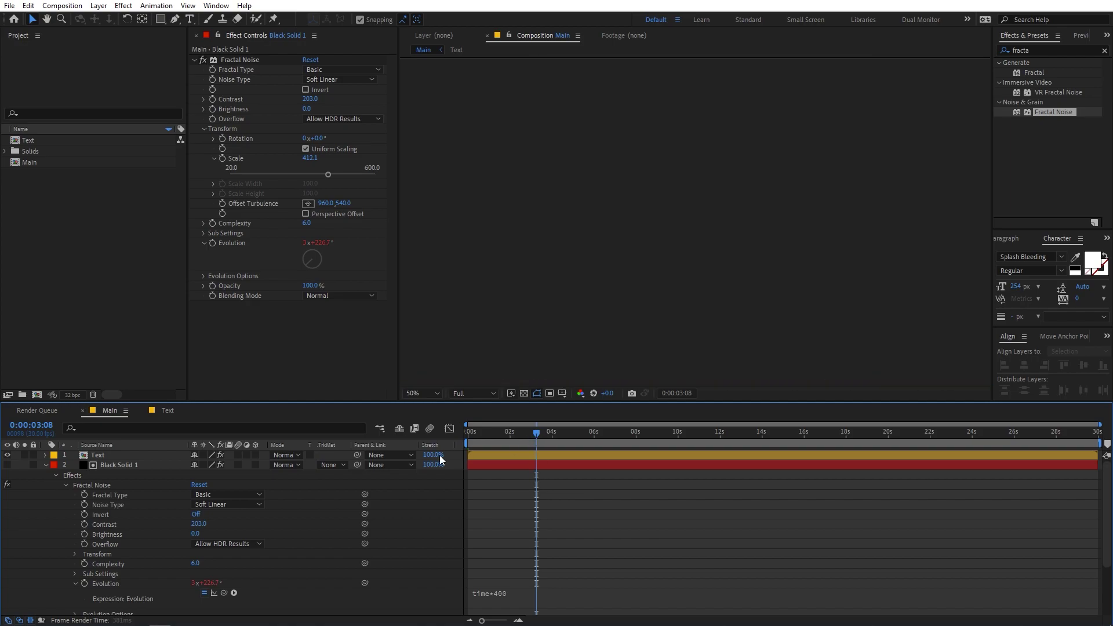
{"action": "key", "text": "space"}
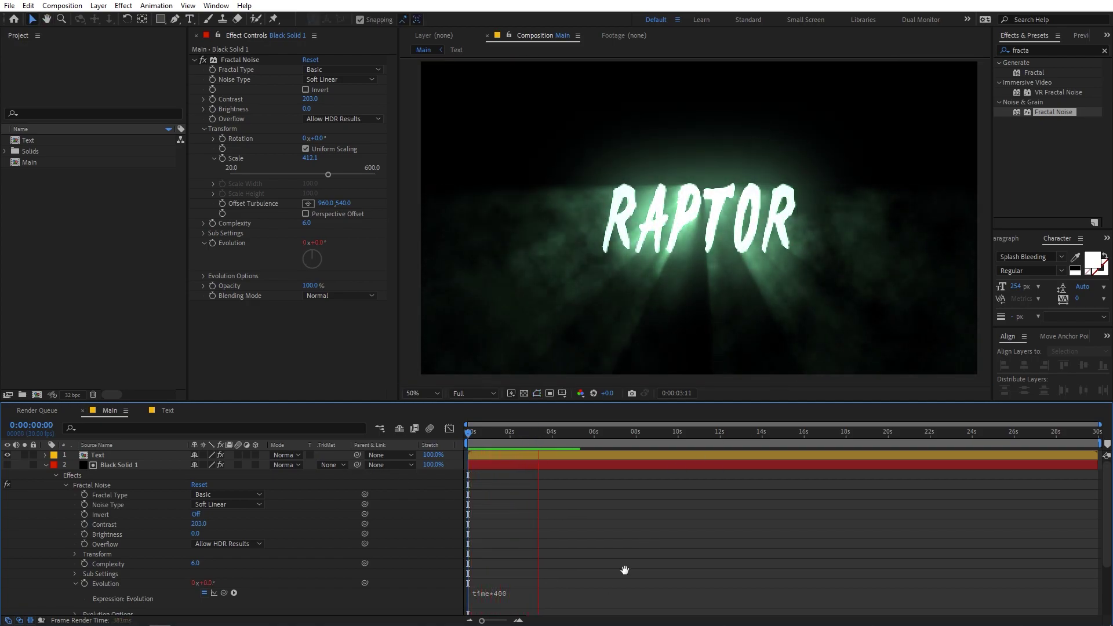
{"action": "key", "text": "space"}
Step: Set the Fractal Noise Evolution expression to time*250 and preview the animation
{"action": "left_click", "coordinate": [506, 592]}
{"action": "left_click", "coordinate": [521, 592]}
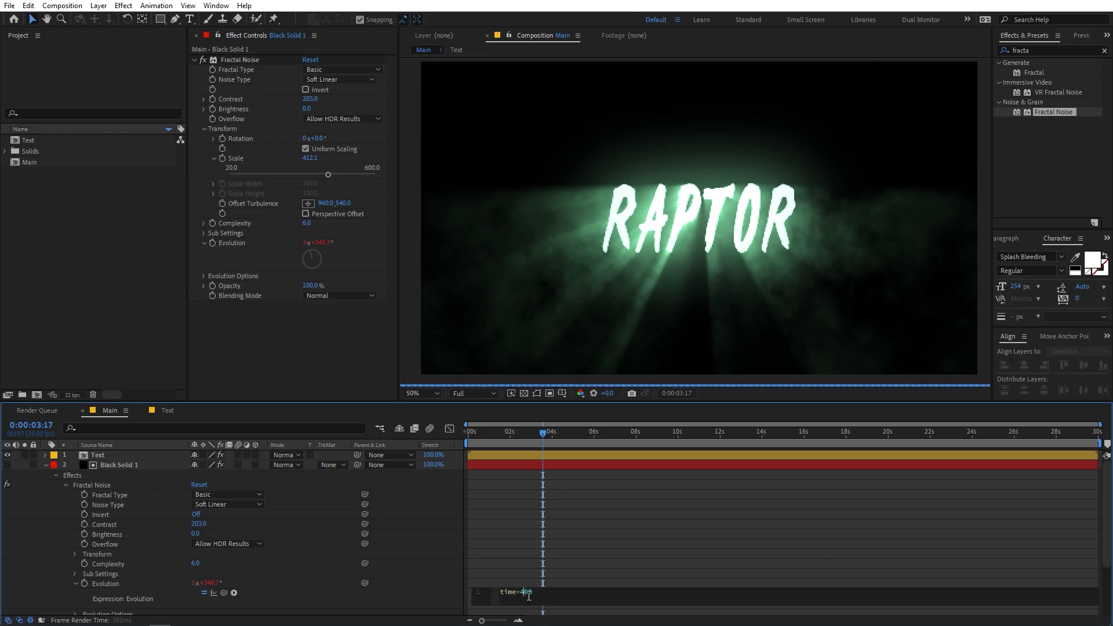
{"action": "type", "text": "250"}
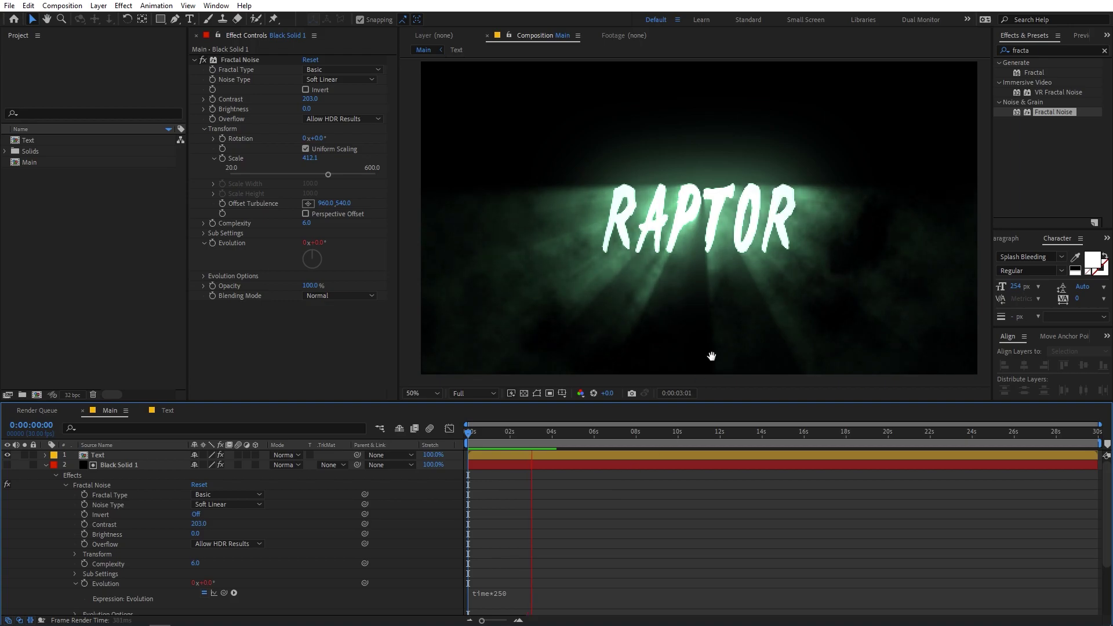
{"action": "key", "text": "space"}
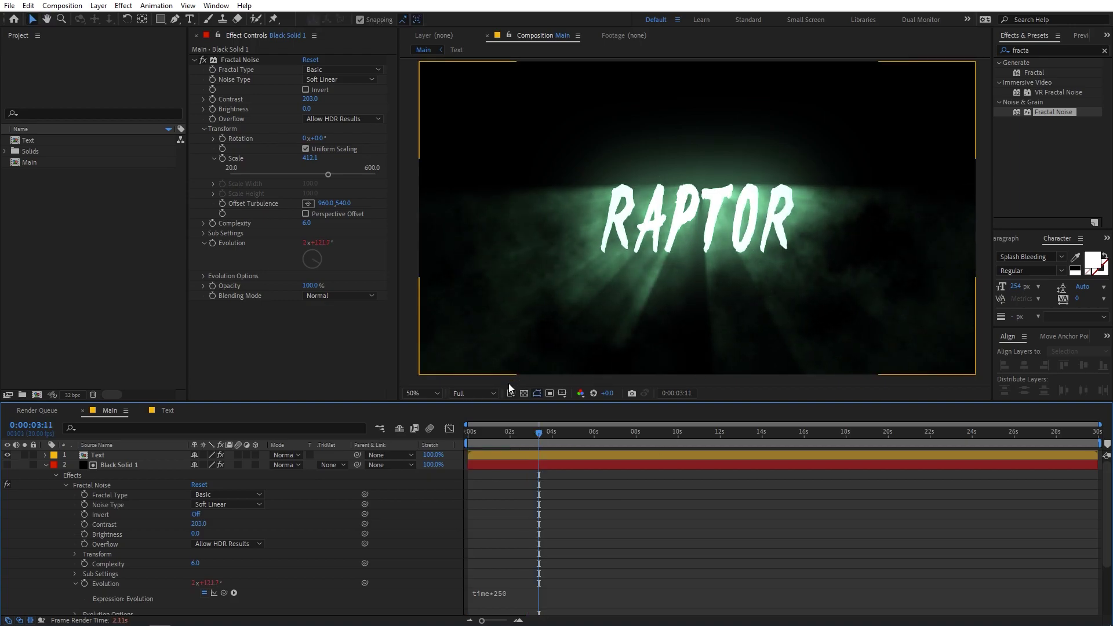
Step: Lower the composition's preview resolution to Half and collapse the properties of Black Solid 1
{"action": "left_click", "coordinate": [478, 394]}
{"action": "left_click", "coordinate": [469, 437]}
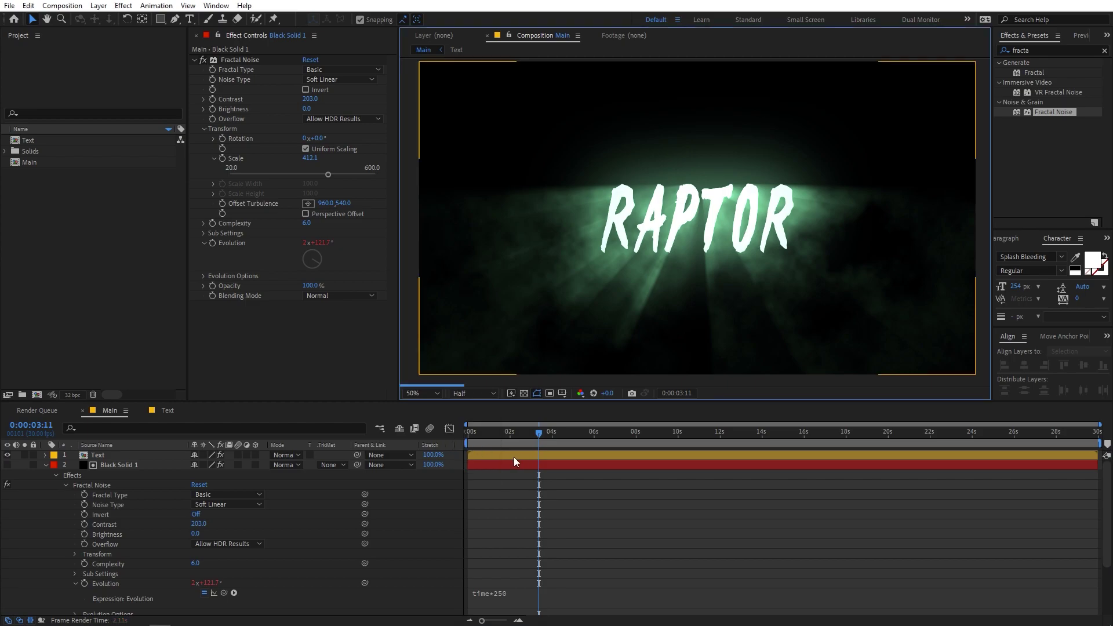
{"action": "left_click", "coordinate": [46, 465]}
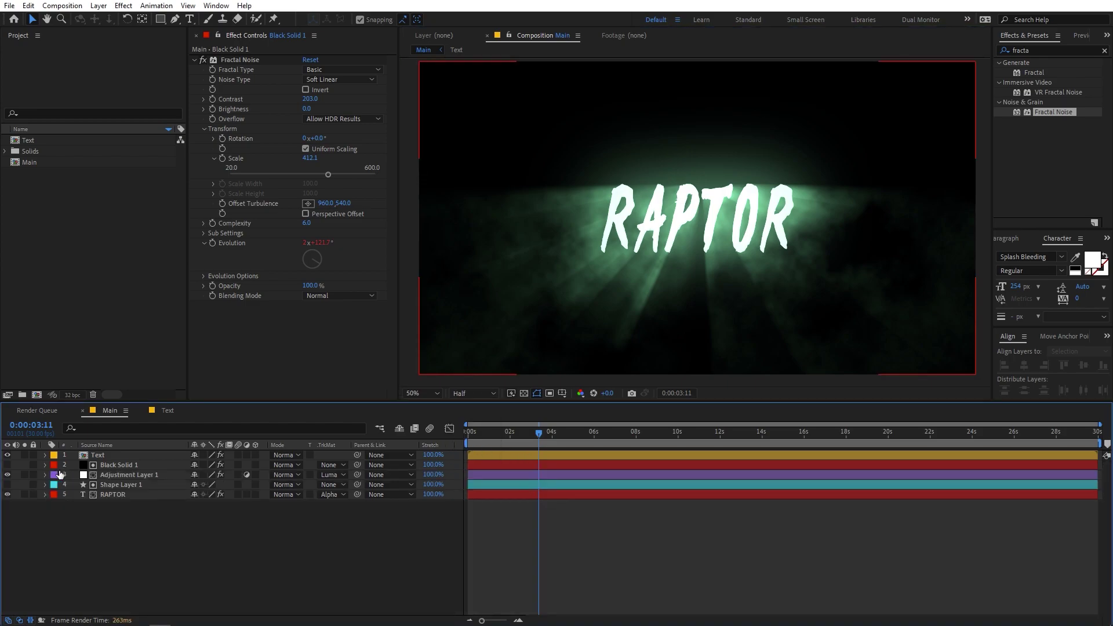
Step: Select the Text, Shape Layer 1 and RAPTOR layers together, nudge them slightly upward in the frame, and deselect them
{"action": "left_click", "coordinate": [109, 465]}
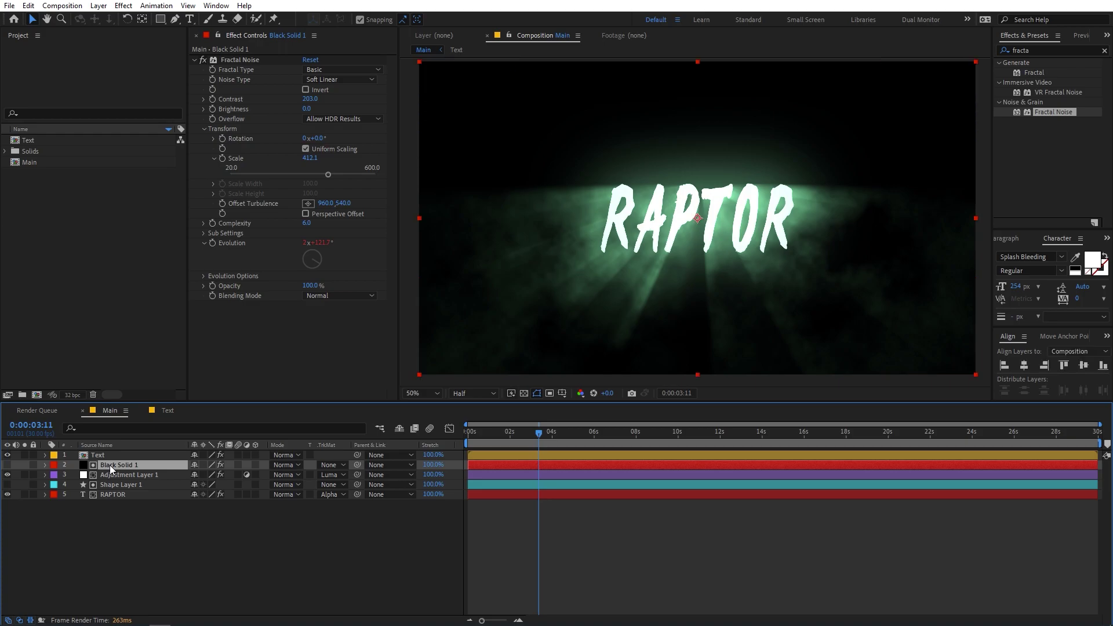
{"action": "left_click", "coordinate": [109, 456]}
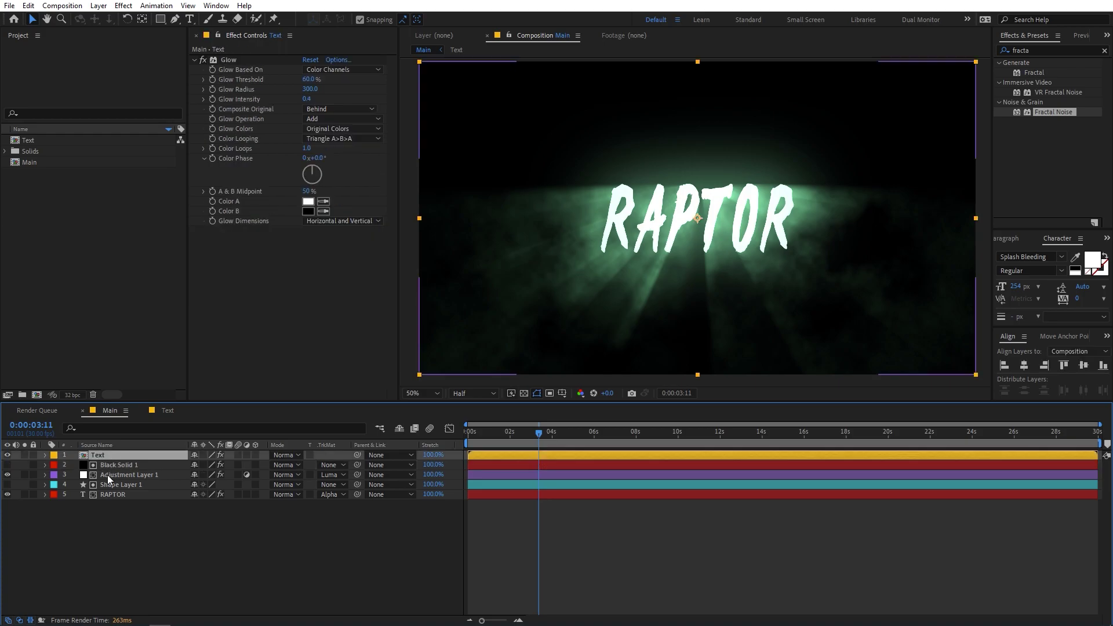
{"action": "left_click", "coordinate": [108, 484], "text": "ctrl"}
{"action": "left_click", "coordinate": [109, 493], "text": "ctrl"}
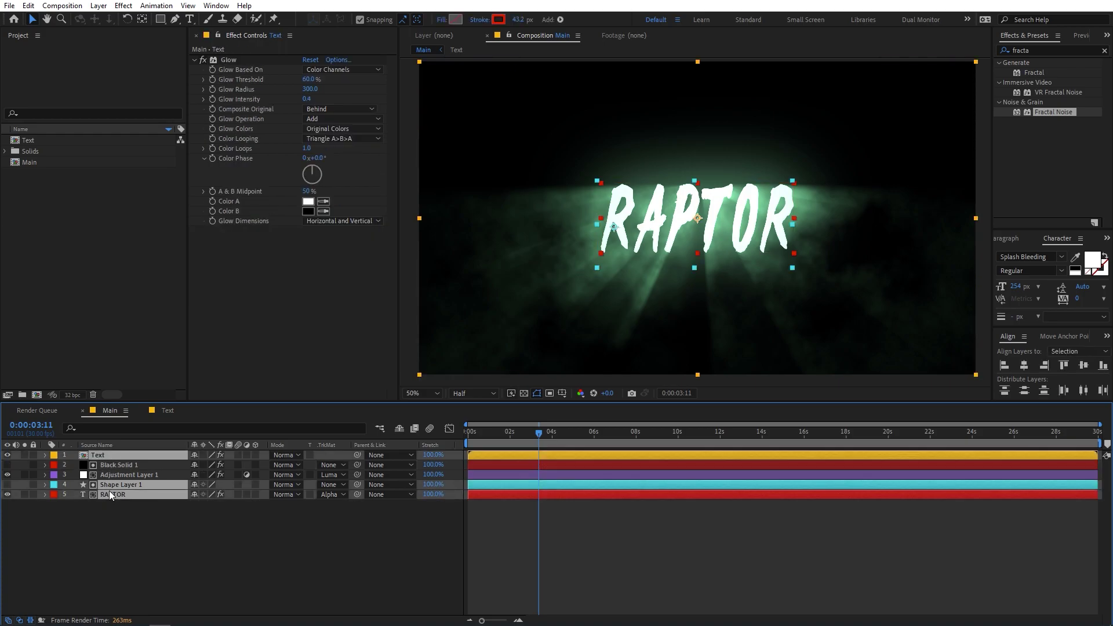
{"action": "key", "text": "Up"}
{"action": "key", "text": "Up"}
{"action": "key", "text": "Up"}
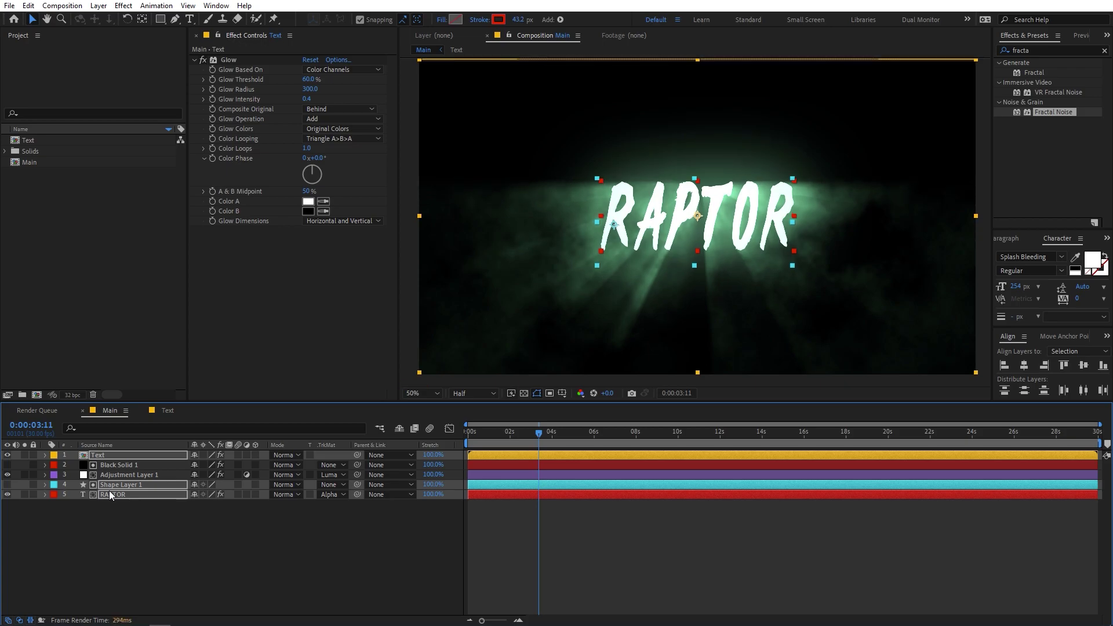
{"action": "left_click", "coordinate": [569, 561]}
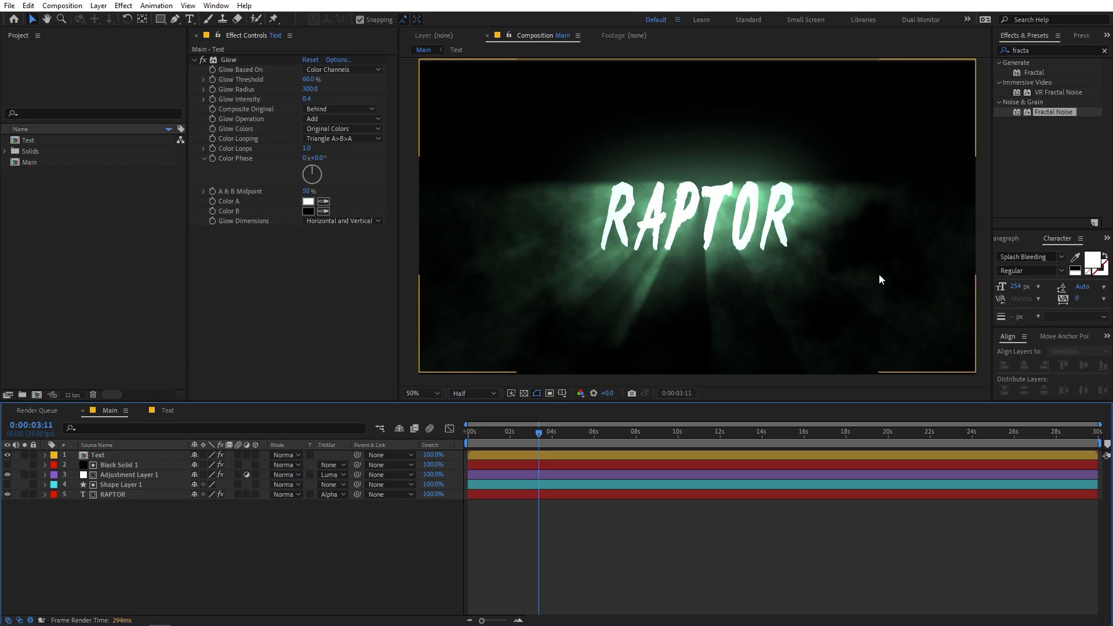
Step: Preview the RAPTOR animation from the start of the Main composition
{"action": "scroll", "coordinate": [688, 246], "scroll_direction": "down", "scroll_amount": 2}
{"action": "scroll", "coordinate": [689, 246], "scroll_direction": "up", "scroll_amount": 2}
{"action": "left_click_drag", "start_coordinate": [523, 438], "coordinate": [415, 446]}
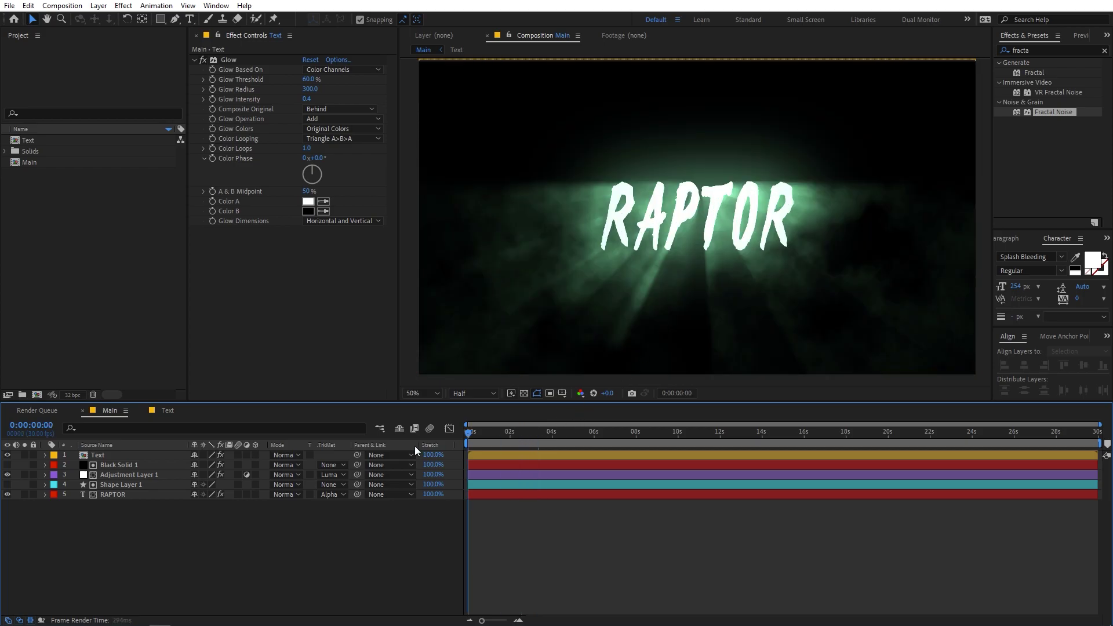
Step: Import pexels-cottonbro-9665239.mp4 and video.mp4 from the Assets folder into the project and deselect them
{"action": "left_click_drag", "start_coordinate": [313, 162], "coordinate": [165, 76]}
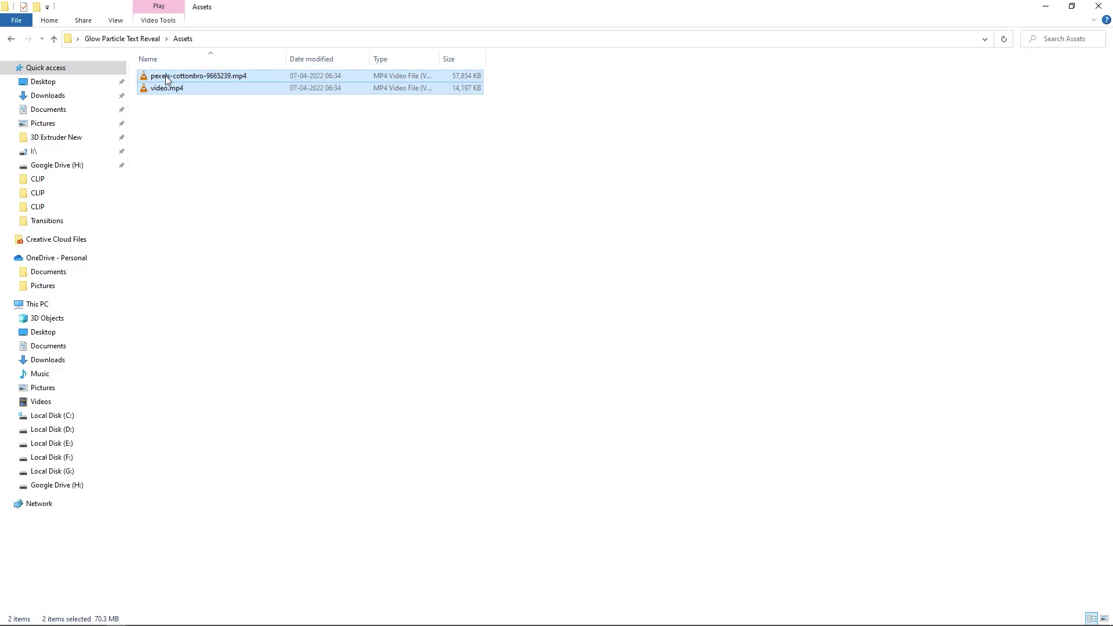
{"action": "left_click", "coordinate": [295, 195]}
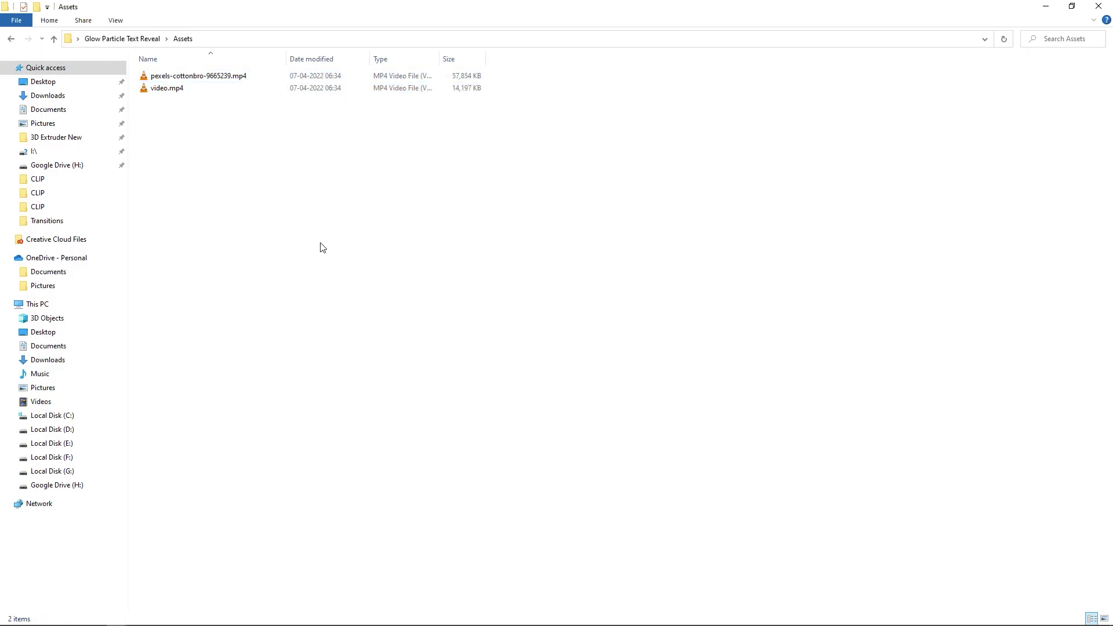
{"action": "left_click_drag", "start_coordinate": [338, 174], "coordinate": [145, 79]}
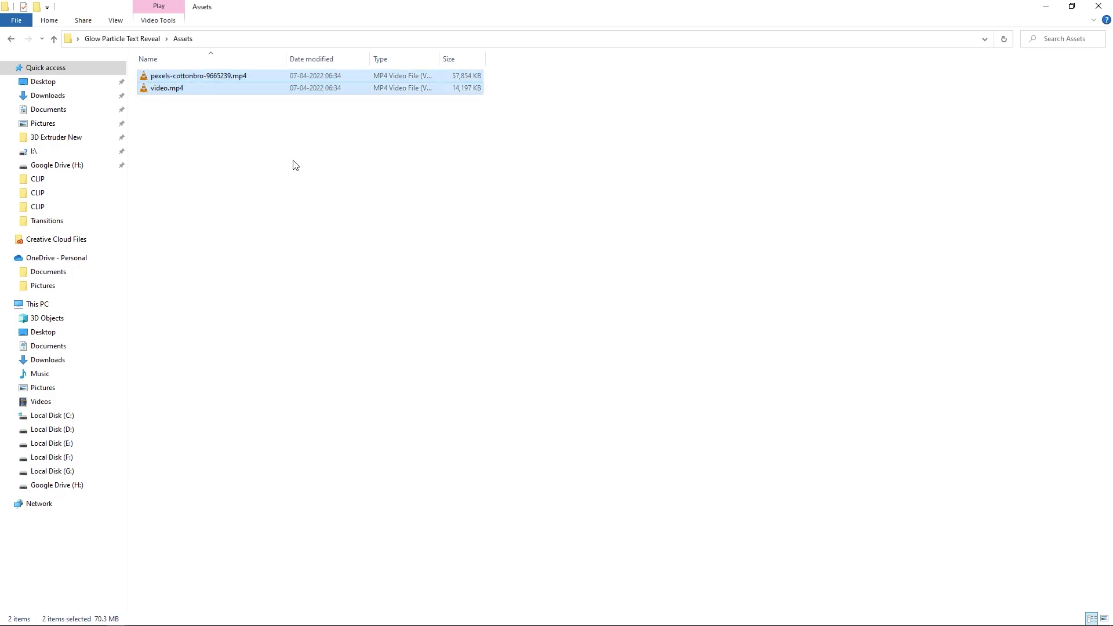
{"action": "left_click", "coordinate": [293, 164]}
{"action": "left_click_drag", "start_coordinate": [354, 163], "coordinate": [179, 71]}
{"action": "left_click", "coordinate": [303, 162]}
{"action": "left_click_drag", "start_coordinate": [307, 152], "coordinate": [37, 256]}
{"action": "key", "text": "alt+Tab"}
{"action": "key", "text": "alt+Tab"}
{"action": "key", "text": "alt+Tab"}
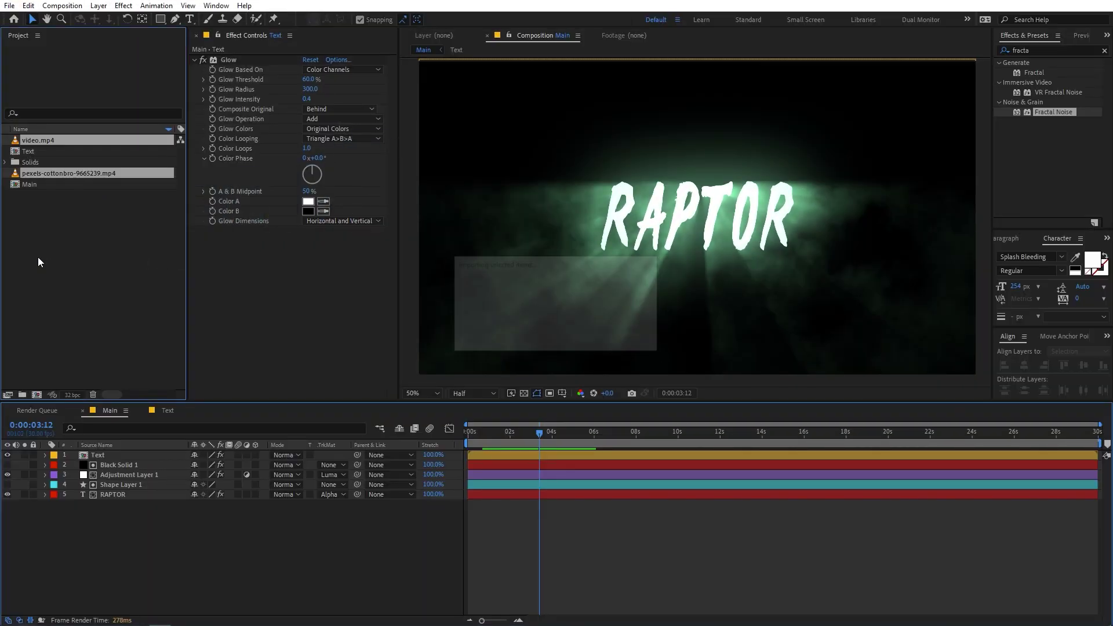
{"action": "left_click", "coordinate": [69, 258]}
Step: Add pexels-cottonbro-9665239.mp4 beneath the RAPTOR layer in Main, with the clip starting at 0 s
{"action": "left_click_drag", "start_coordinate": [33, 174], "coordinate": [89, 500]}
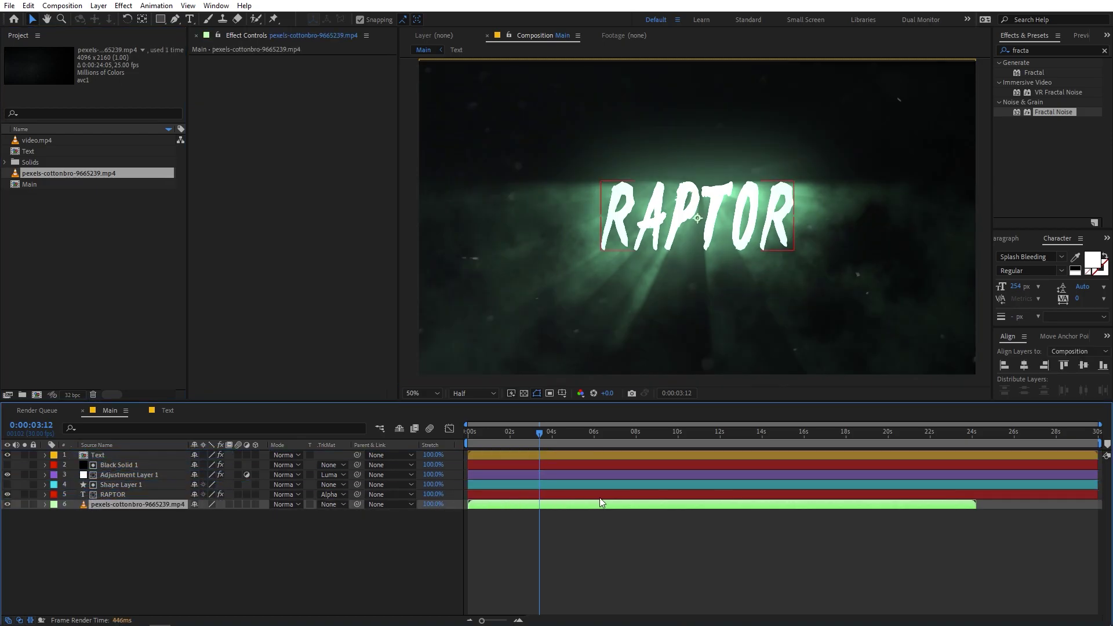
{"action": "left_click_drag", "start_coordinate": [593, 503], "coordinate": [554, 506]}
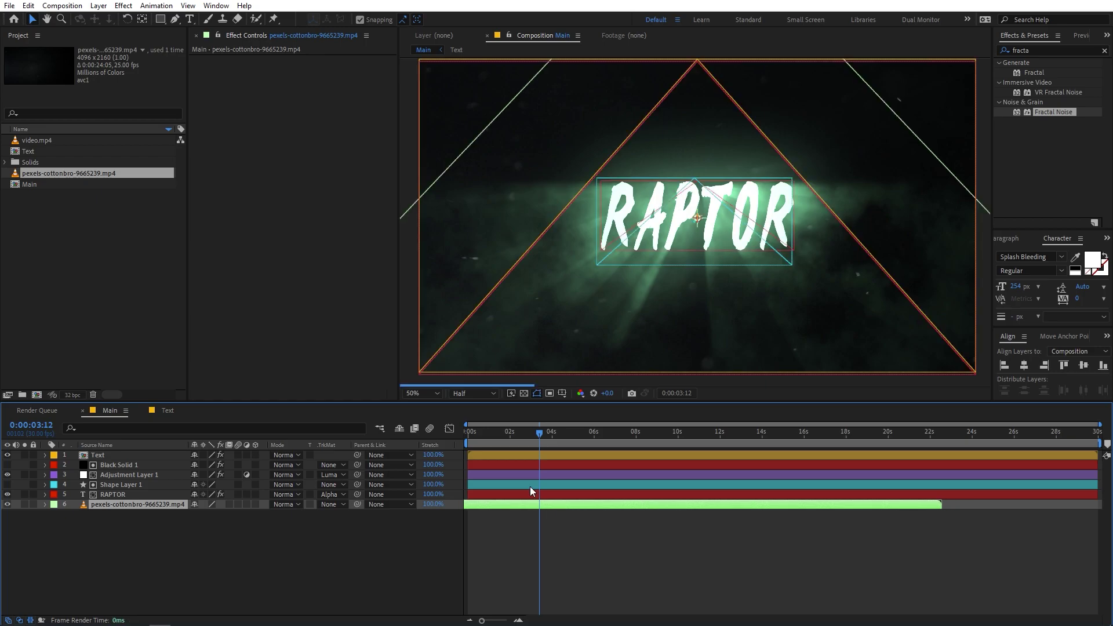
{"action": "key", "text": "Home"}
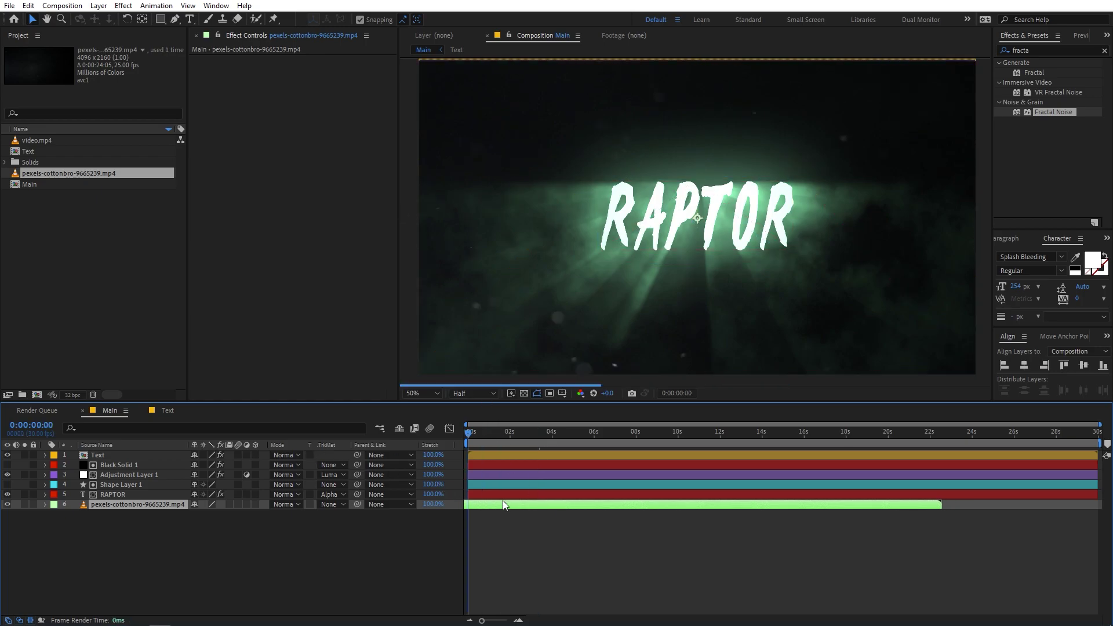
{"action": "left_click_drag", "start_coordinate": [517, 505], "coordinate": [558, 502]}
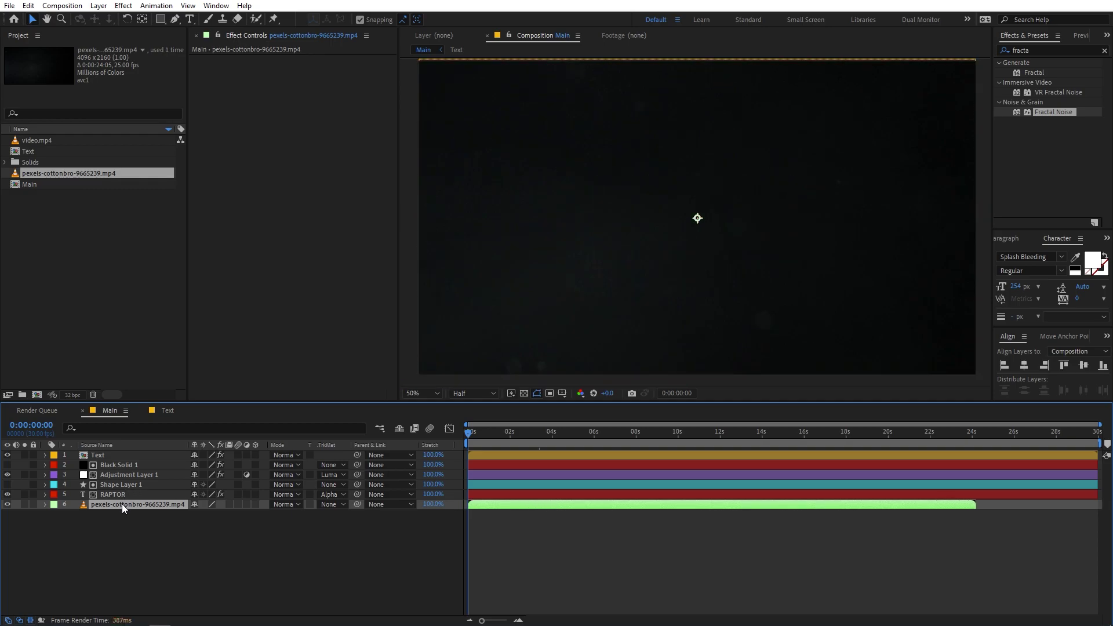
Step: Move the pexels-cottonbro clip to the top of the layer stack, set its blending mode to Screen, and check the frame around 4 s
{"action": "left_click_drag", "start_coordinate": [122, 503], "coordinate": [122, 454]}
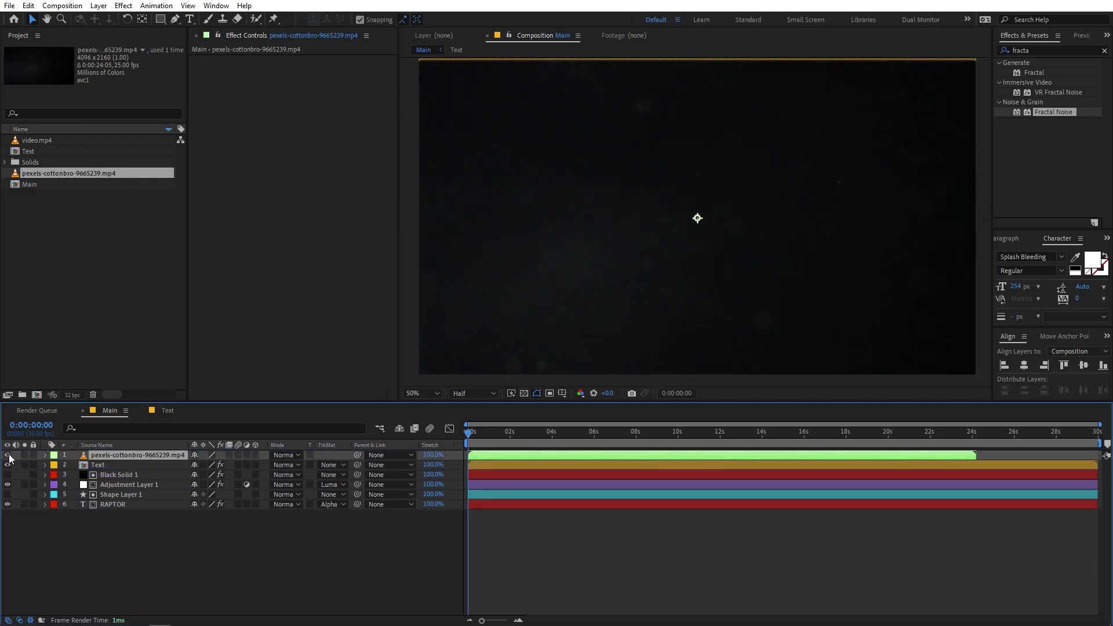
{"action": "left_click", "coordinate": [280, 456]}
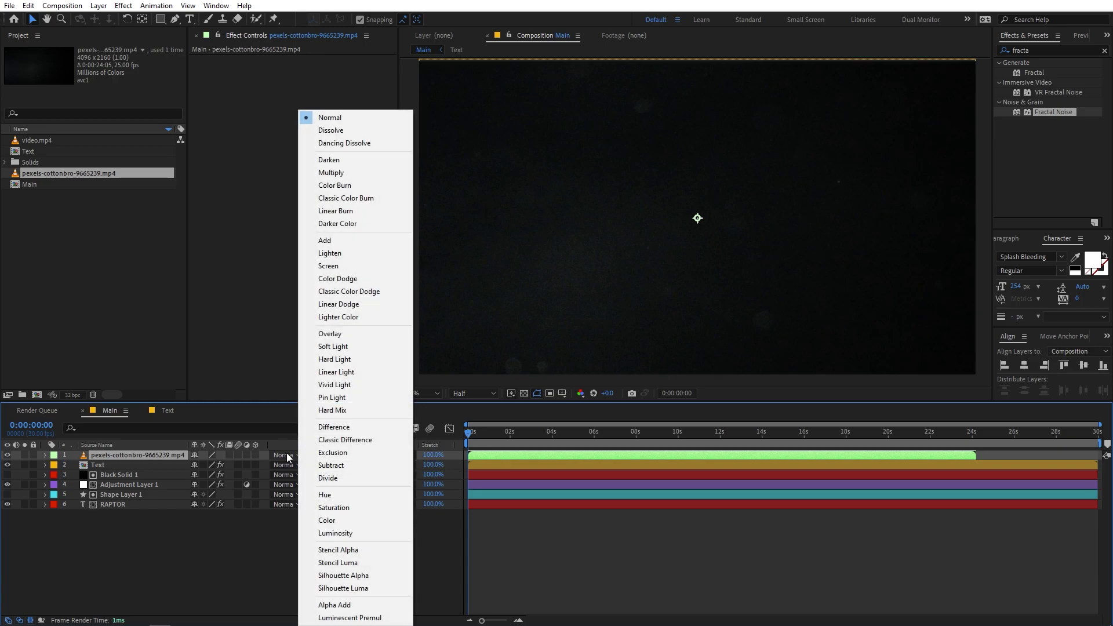
{"action": "left_click", "coordinate": [343, 265]}
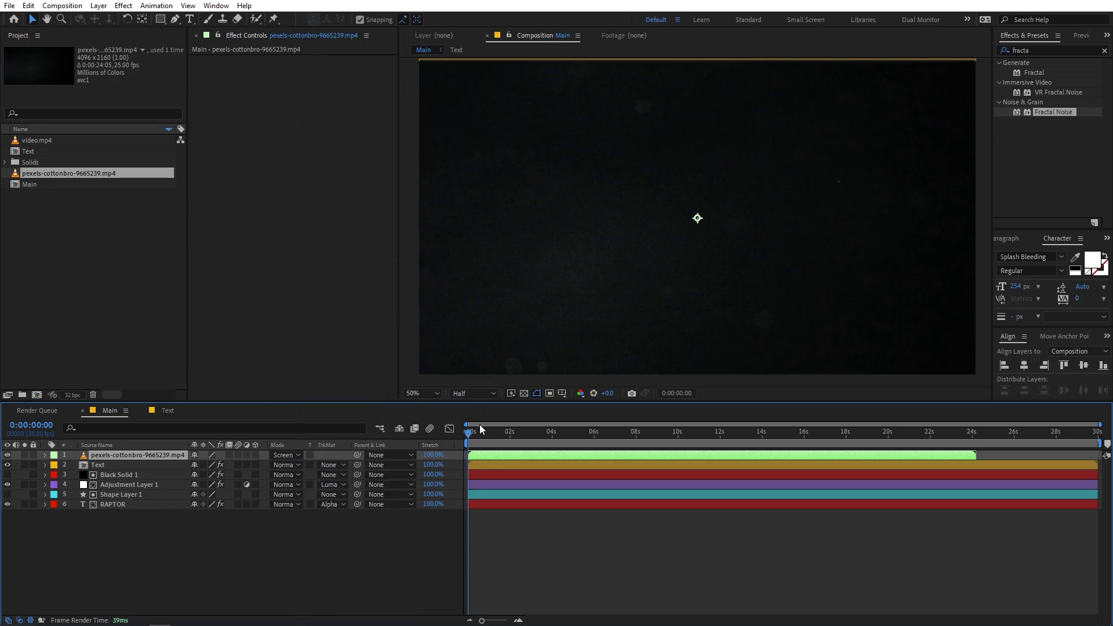
{"action": "left_click_drag", "start_coordinate": [472, 433], "coordinate": [530, 444]}
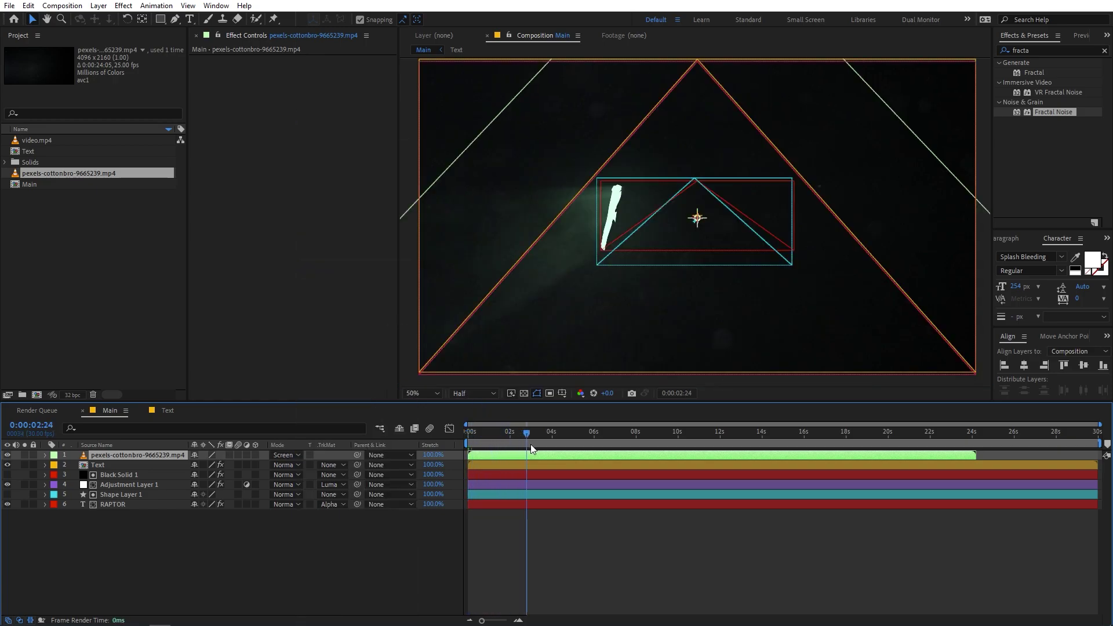
{"action": "left_click", "coordinate": [558, 441]}
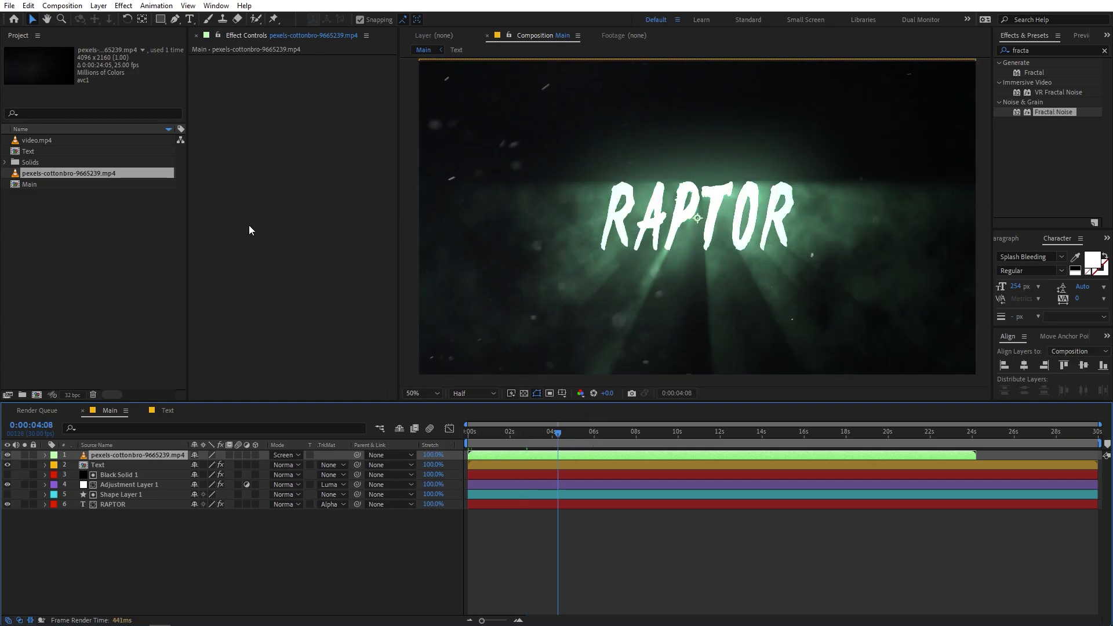
Step: Add video.mp4 as the lowest layer of the Main composition and preview it from the start
{"action": "left_click", "coordinate": [29, 133]}
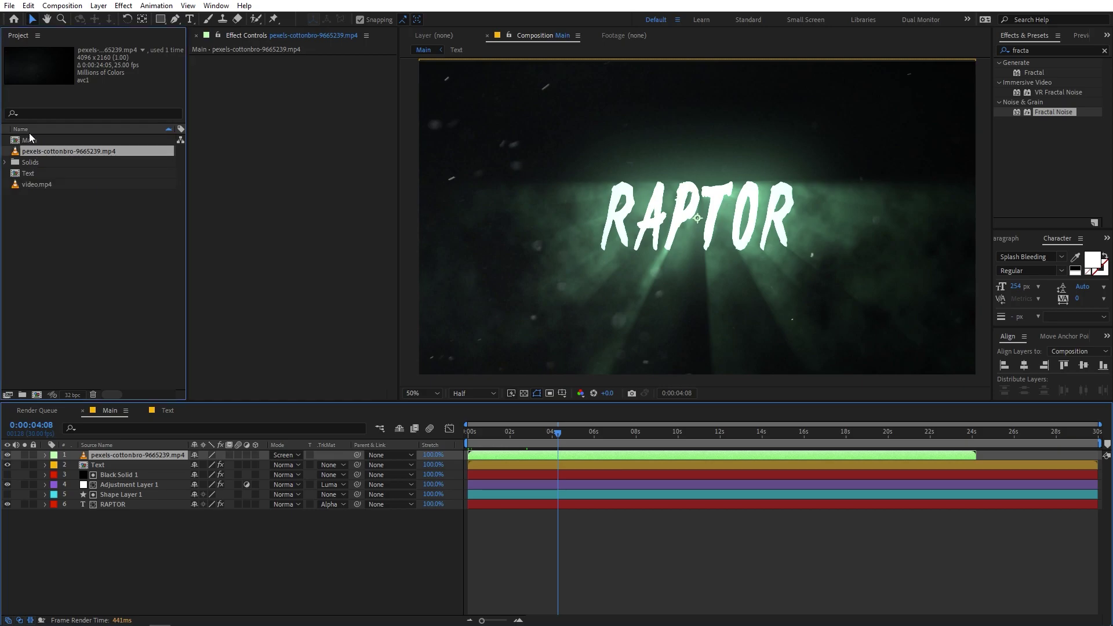
{"action": "left_click", "coordinate": [39, 139]}
{"action": "left_click_drag", "start_coordinate": [34, 185], "coordinate": [120, 555]}
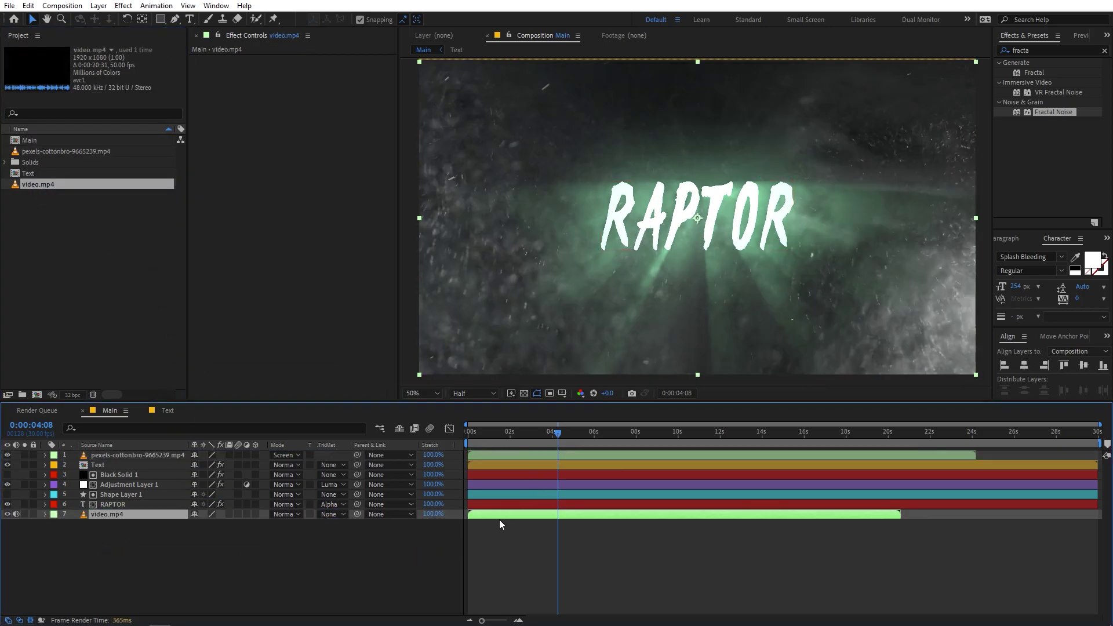
{"action": "key", "text": "Home"}
{"action": "key", "text": "space"}
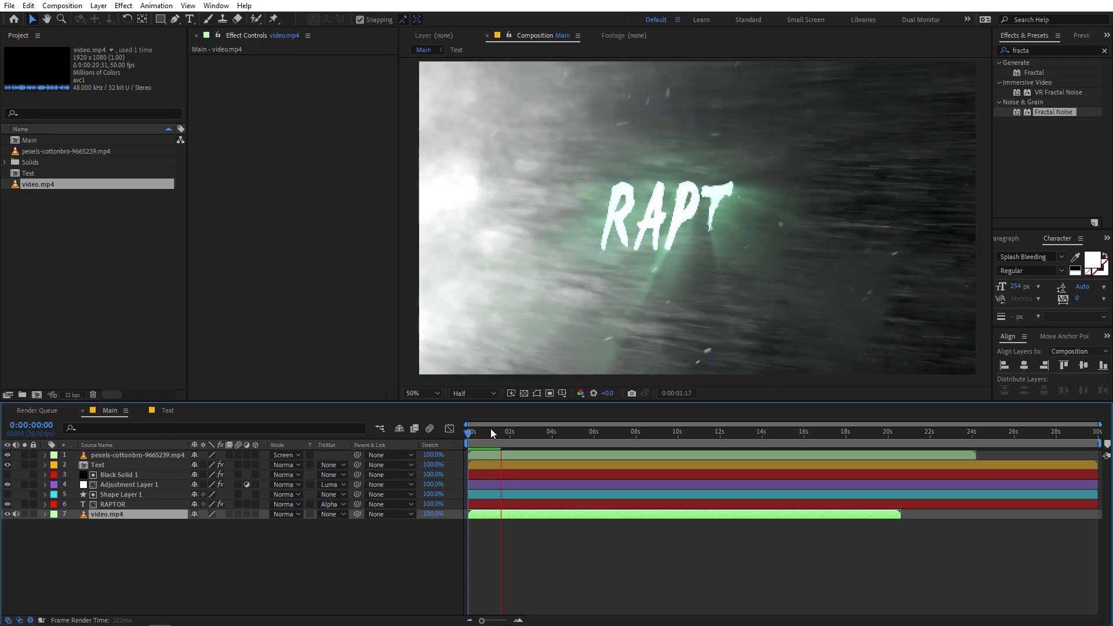
{"action": "key", "text": "space"}
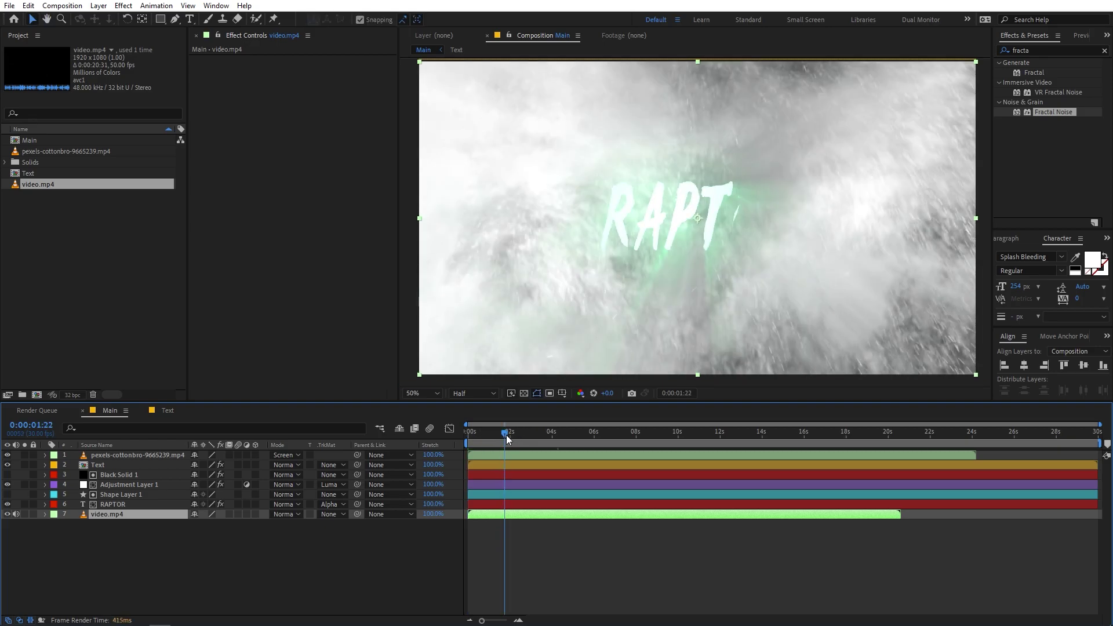
Step: Shift the Text through RAPTOR layers together to start at about 2 s and preview the timing
{"action": "left_click", "coordinate": [110, 465]}
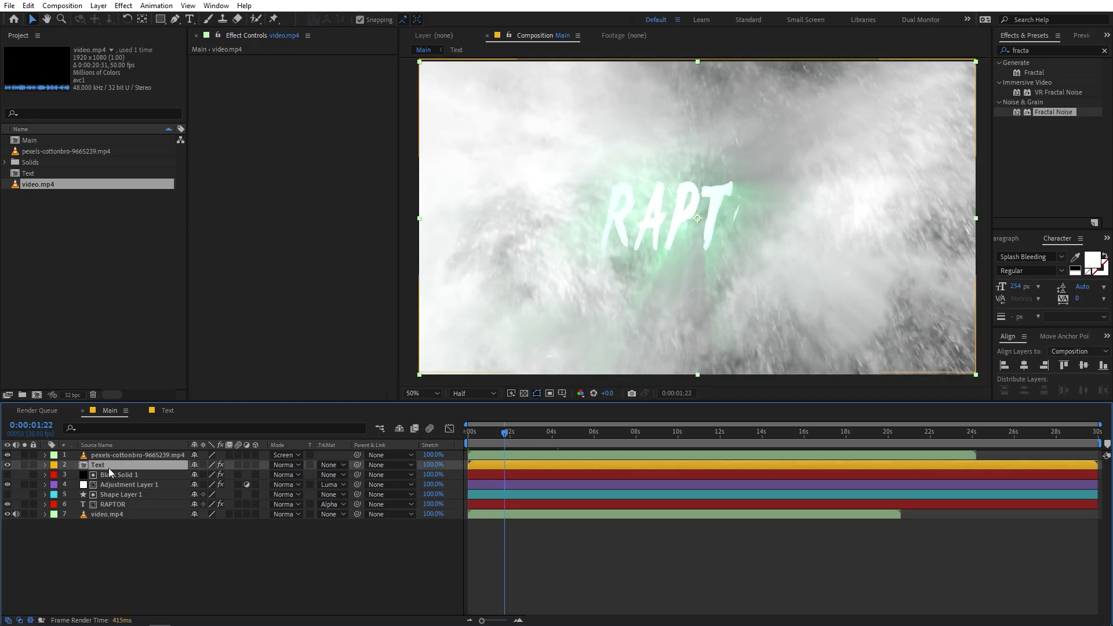
{"action": "left_click", "coordinate": [116, 504], "text": "shift"}
{"action": "left_click_drag", "start_coordinate": [489, 503], "coordinate": [532, 502]}
{"action": "left_click_drag", "start_coordinate": [504, 432], "coordinate": [219, 447]}
{"action": "key", "text": "space"}
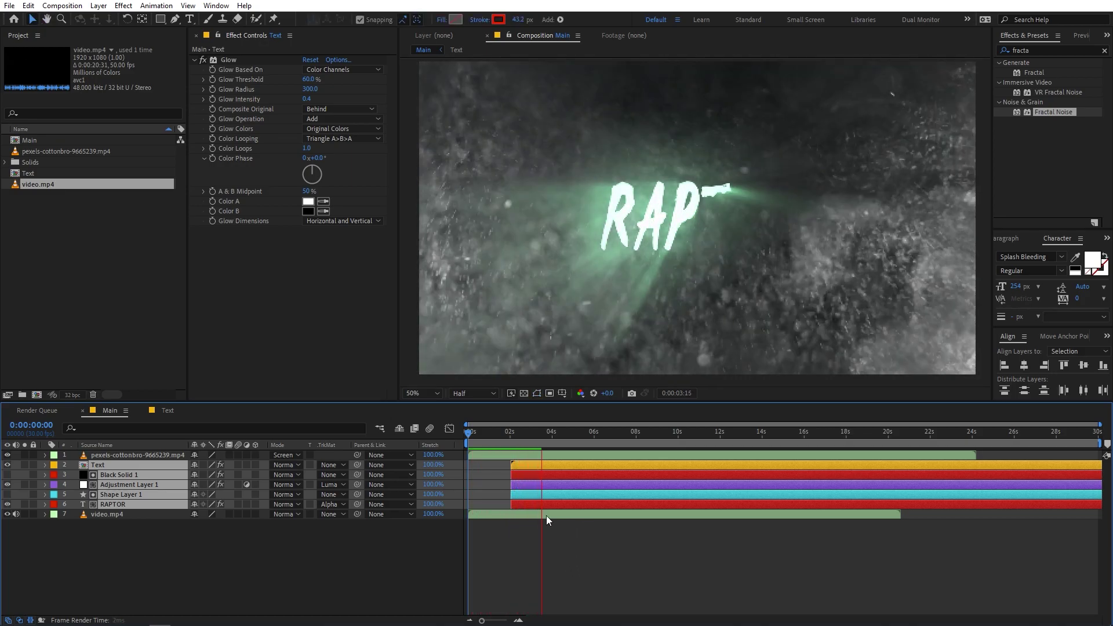
{"action": "key", "text": "space"}
Step: Shift the Text through RAPTOR layers slightly earlier, to just before the 2 s mark, and preview the timing from the start
{"action": "key", "text": "ctrl+shift+a"}
{"action": "left_click", "coordinate": [524, 466]}
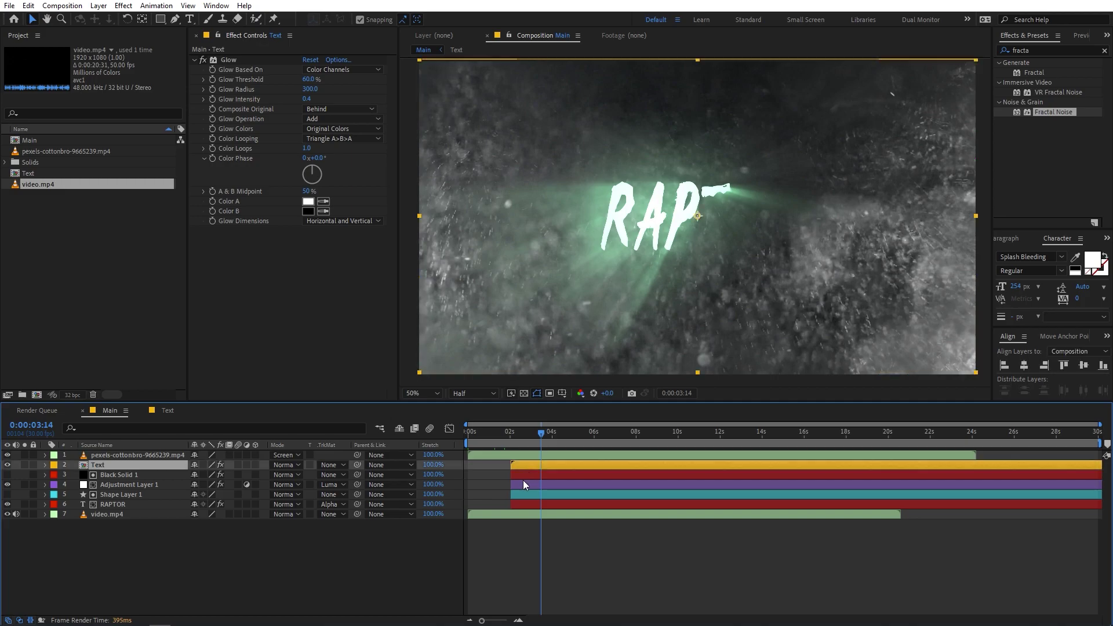
{"action": "left_click", "coordinate": [521, 505], "text": "shift"}
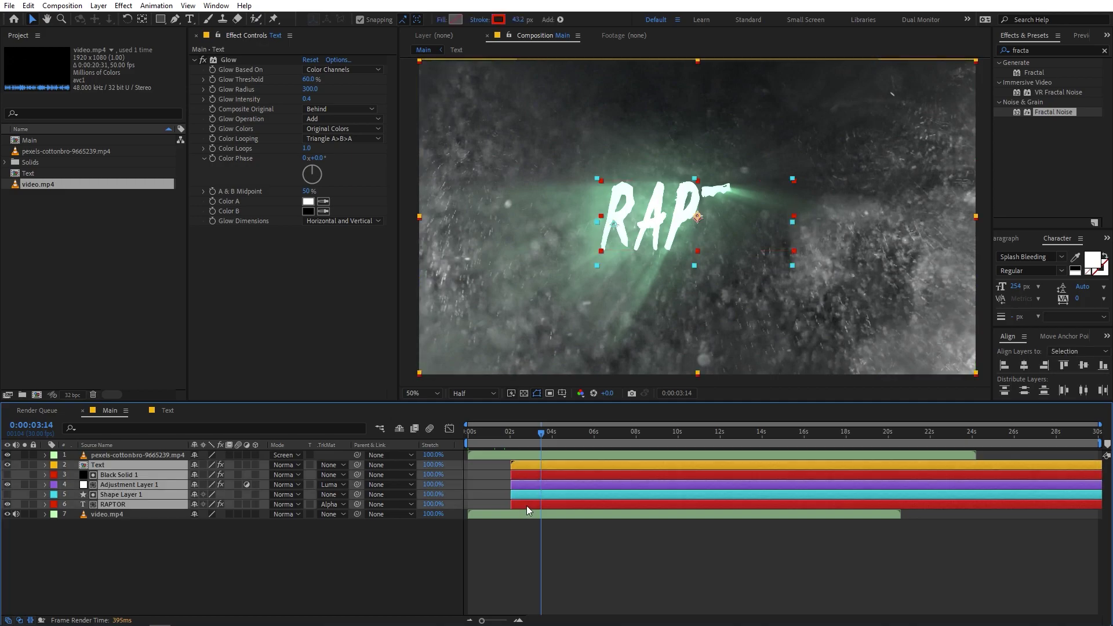
{"action": "left_click_drag", "start_coordinate": [526, 506], "coordinate": [522, 506]}
{"action": "key", "text": "Home"}
{"action": "key", "text": "space"}
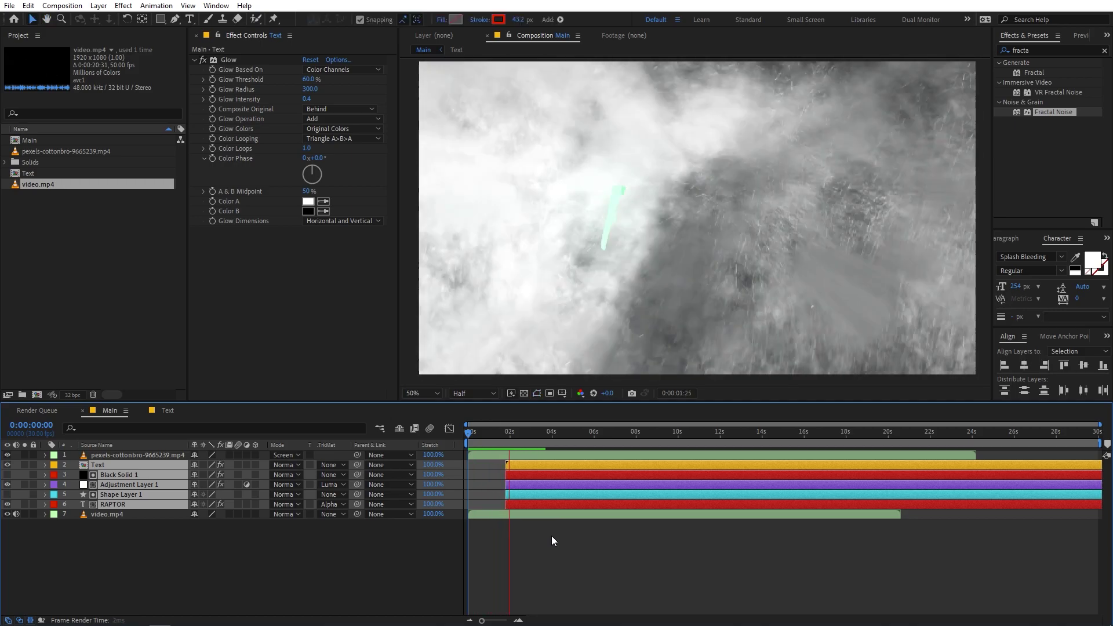
{"action": "left_click", "coordinate": [591, 514]}
{"action": "key", "text": "space"}
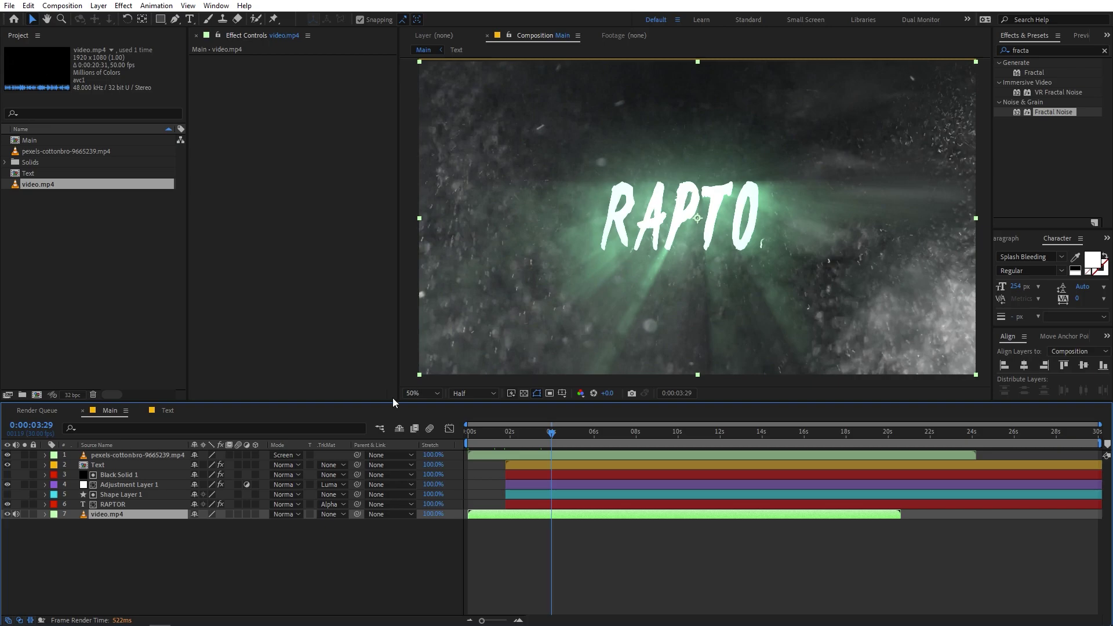
Step: Apply the Curves effect to video.mp4 and shape its RGB curve into an S to raise the contrast
{"action": "left_click", "coordinate": [1047, 50]}
{"action": "type", "text": "curve"}
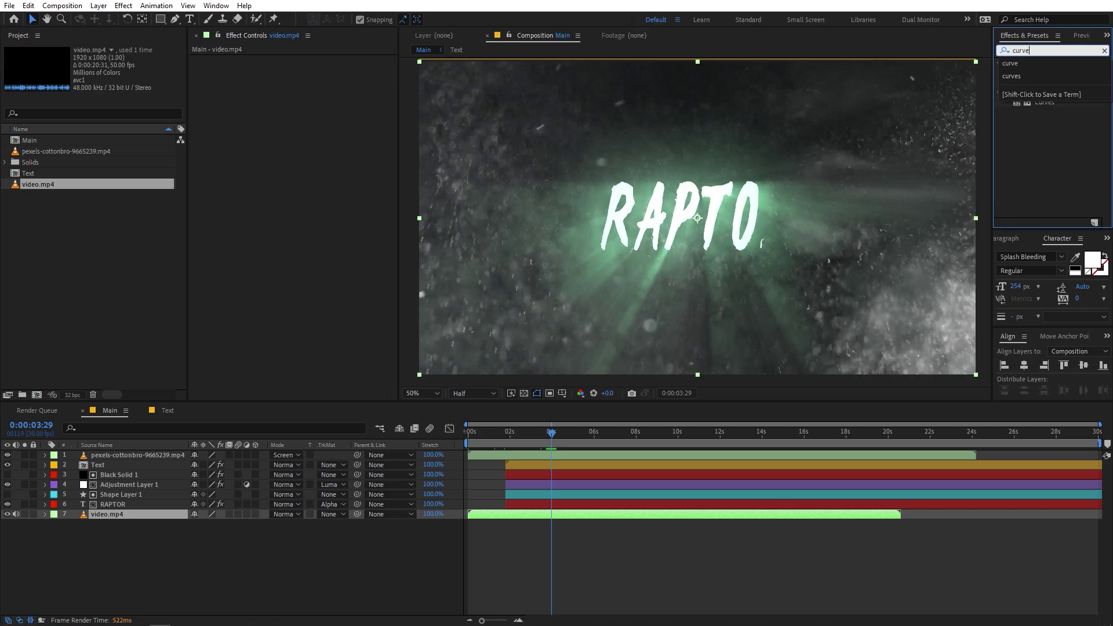
{"action": "left_click", "coordinate": [1012, 76]}
{"action": "left_click_drag", "start_coordinate": [1042, 102], "coordinate": [138, 513]}
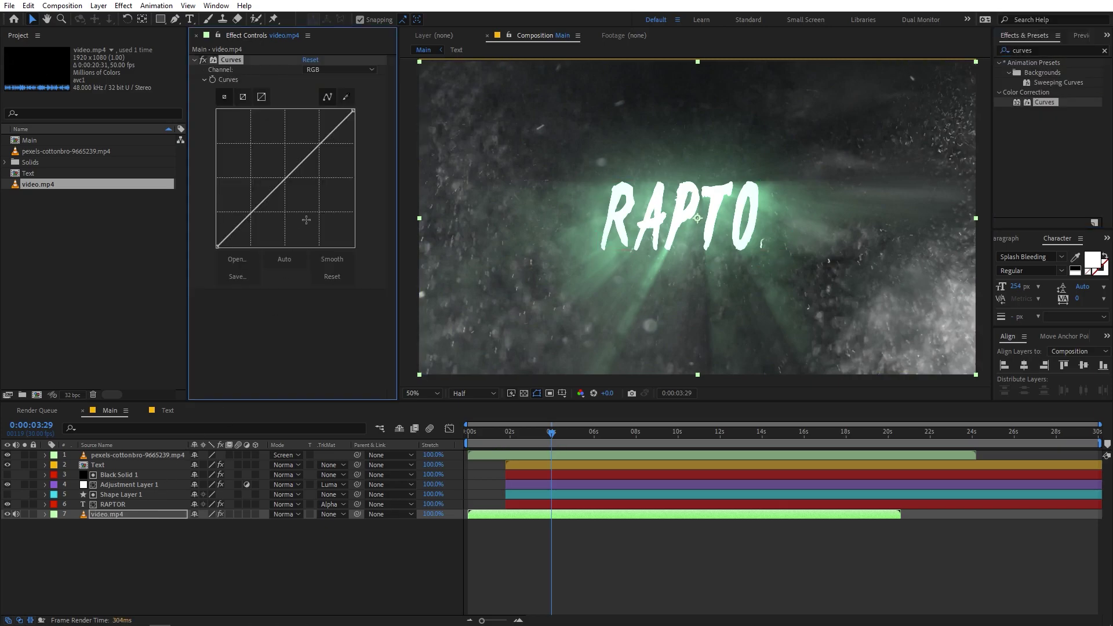
{"action": "left_click_drag", "start_coordinate": [318, 154], "coordinate": [307, 144]}
{"action": "left_click_drag", "start_coordinate": [259, 215], "coordinate": [266, 220]}
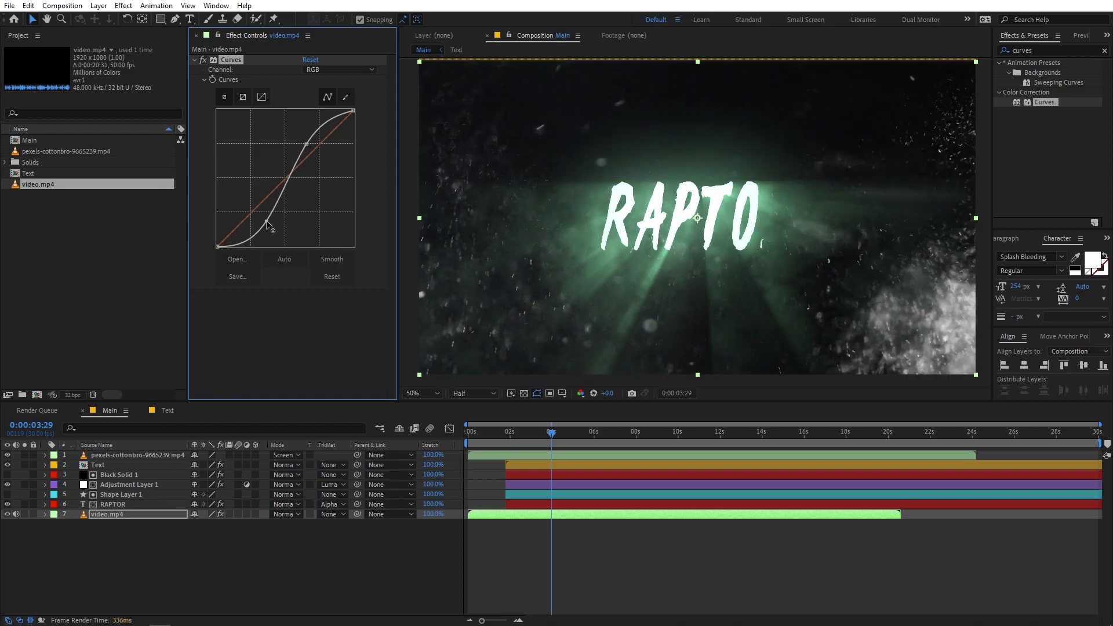
Step: Raise the upper part of the Green curve and lower the upper part of the Red curve on video.mp4 to tint it green
{"action": "left_click", "coordinate": [313, 72]}
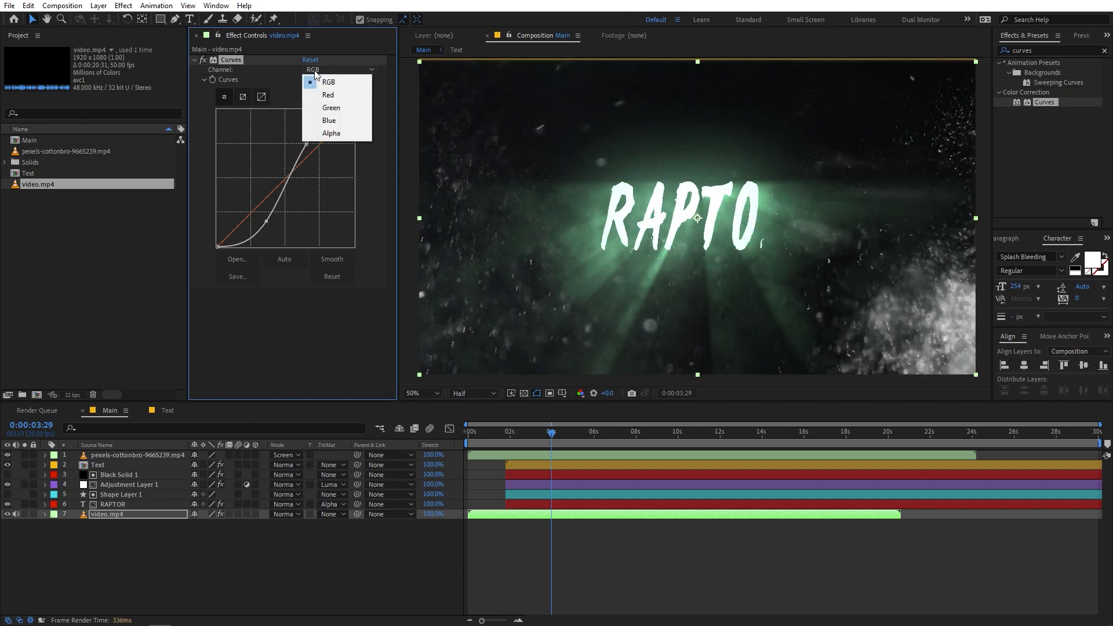
{"action": "left_click", "coordinate": [325, 110]}
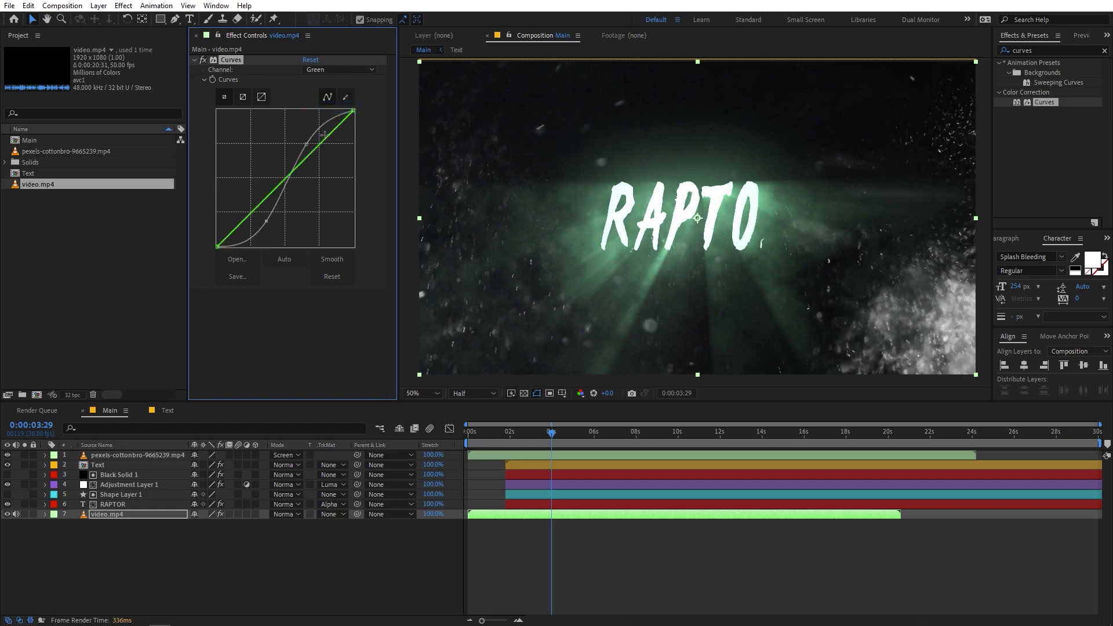
{"action": "left_click_drag", "start_coordinate": [322, 142], "coordinate": [317, 139]}
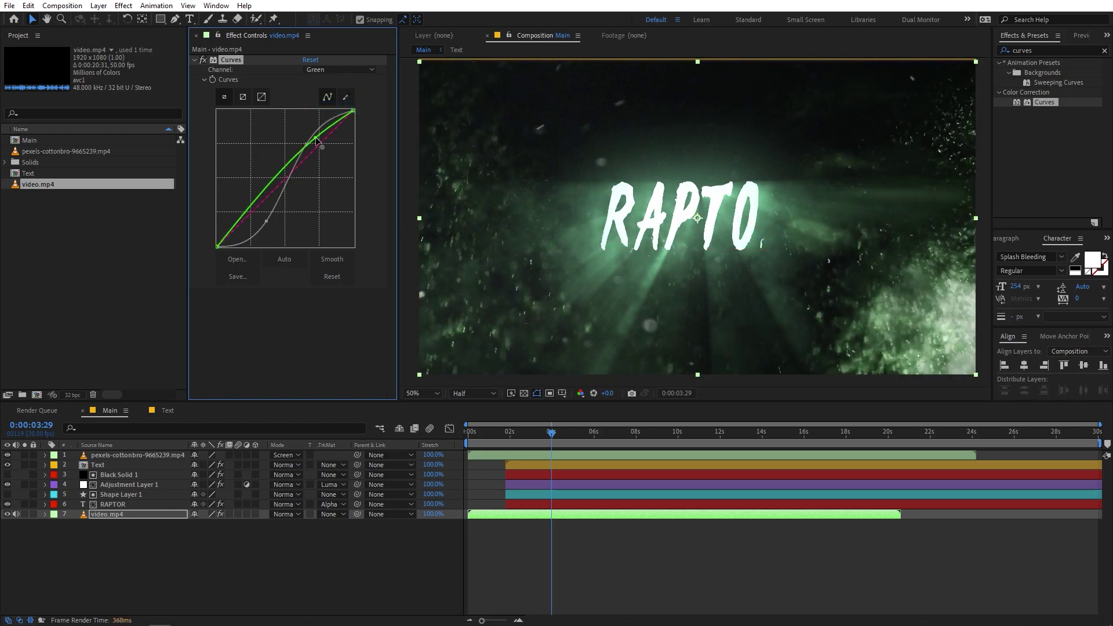
{"action": "left_click", "coordinate": [335, 69]}
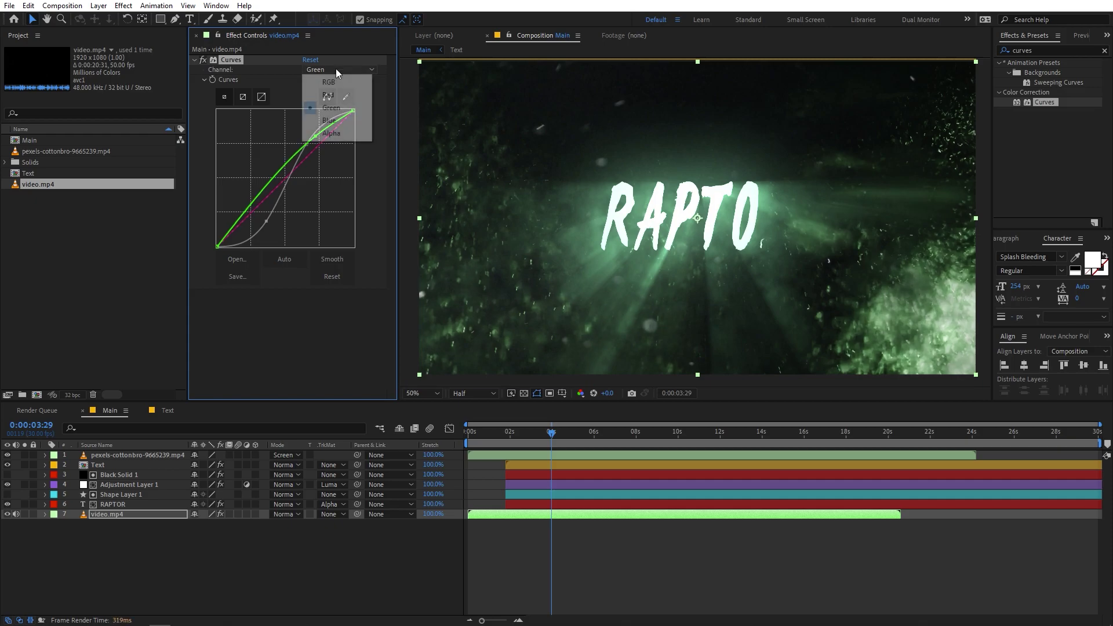
{"action": "left_click", "coordinate": [334, 100]}
{"action": "left_click_drag", "start_coordinate": [322, 142], "coordinate": [322, 153]}
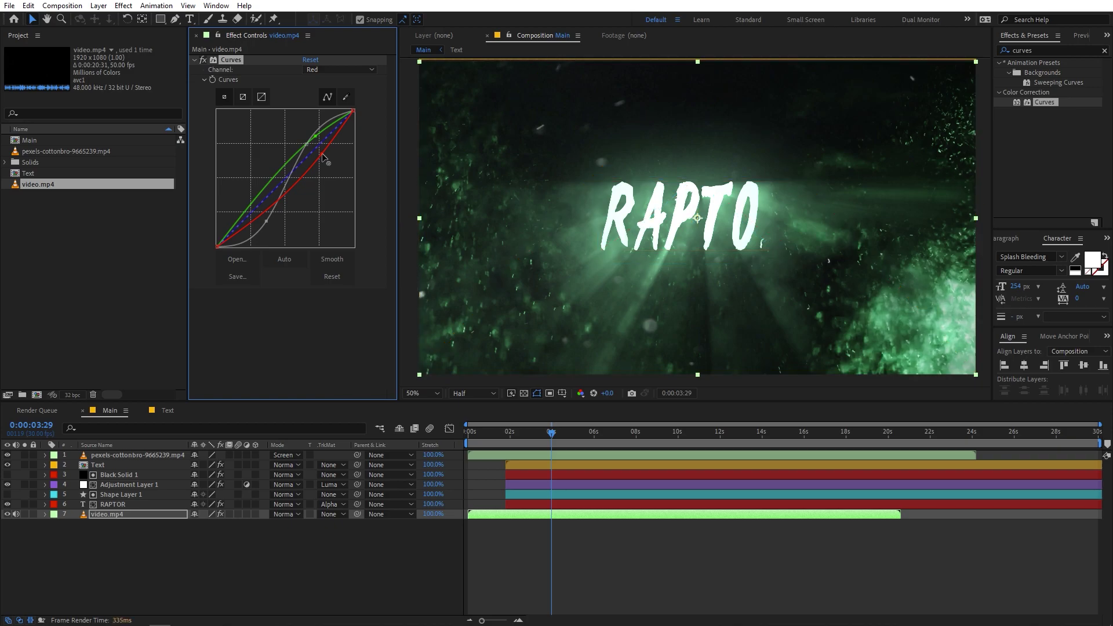
Step: Lower the upper part of the Blue curve on video.mp4 slightly and preview the composition from the start
{"action": "left_click", "coordinate": [325, 72]}
{"action": "left_click", "coordinate": [331, 123]}
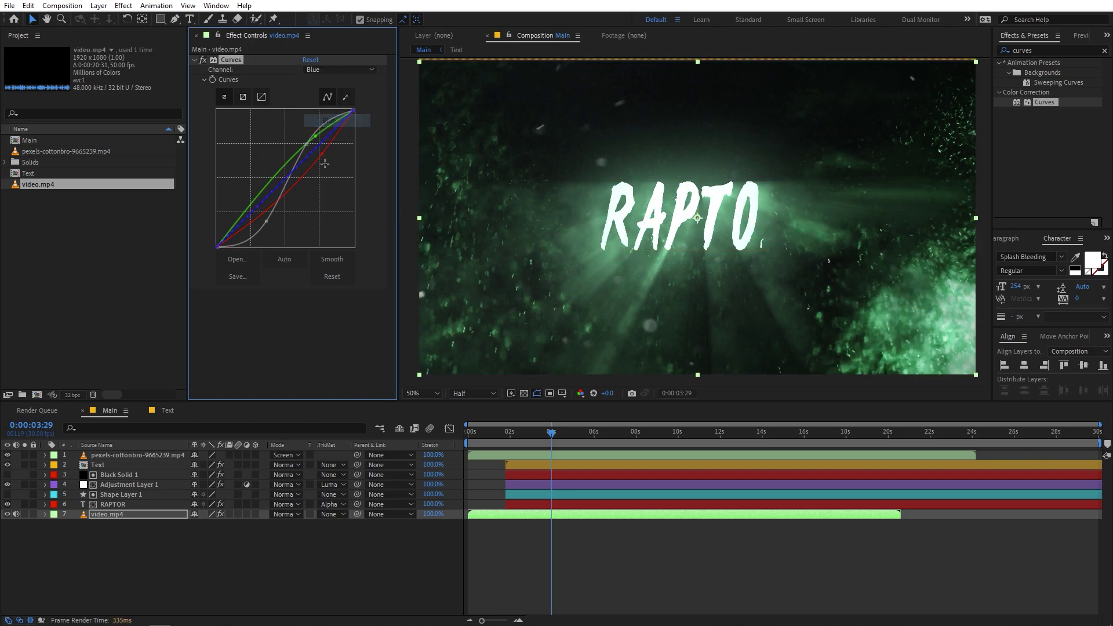
{"action": "left_click_drag", "start_coordinate": [316, 160], "coordinate": [318, 163]}
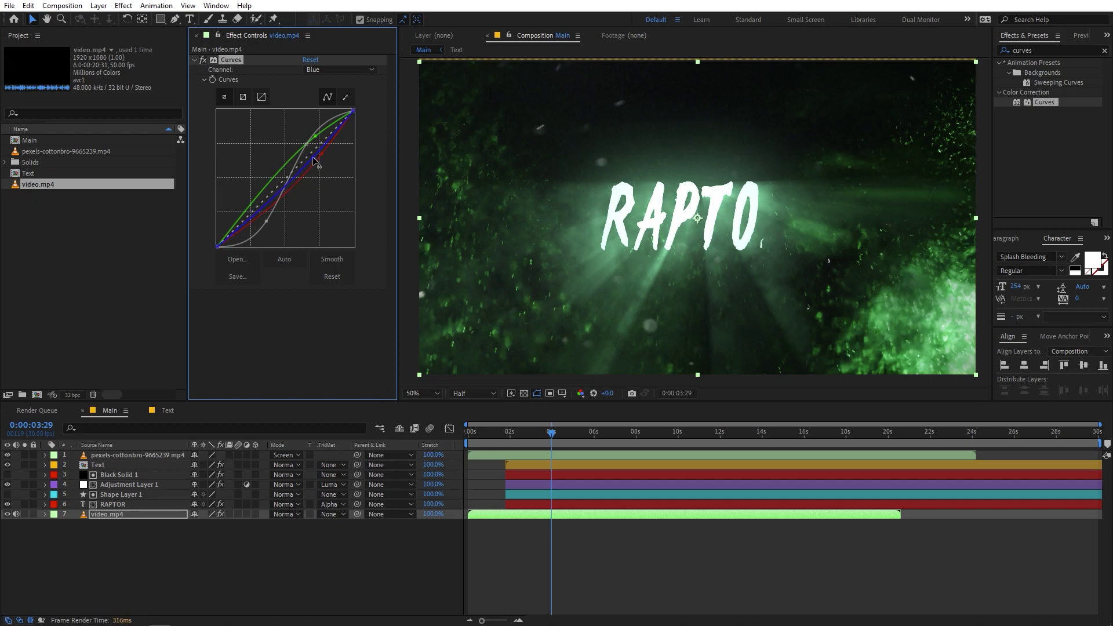
{"action": "left_click_drag", "start_coordinate": [523, 435], "coordinate": [301, 438]}
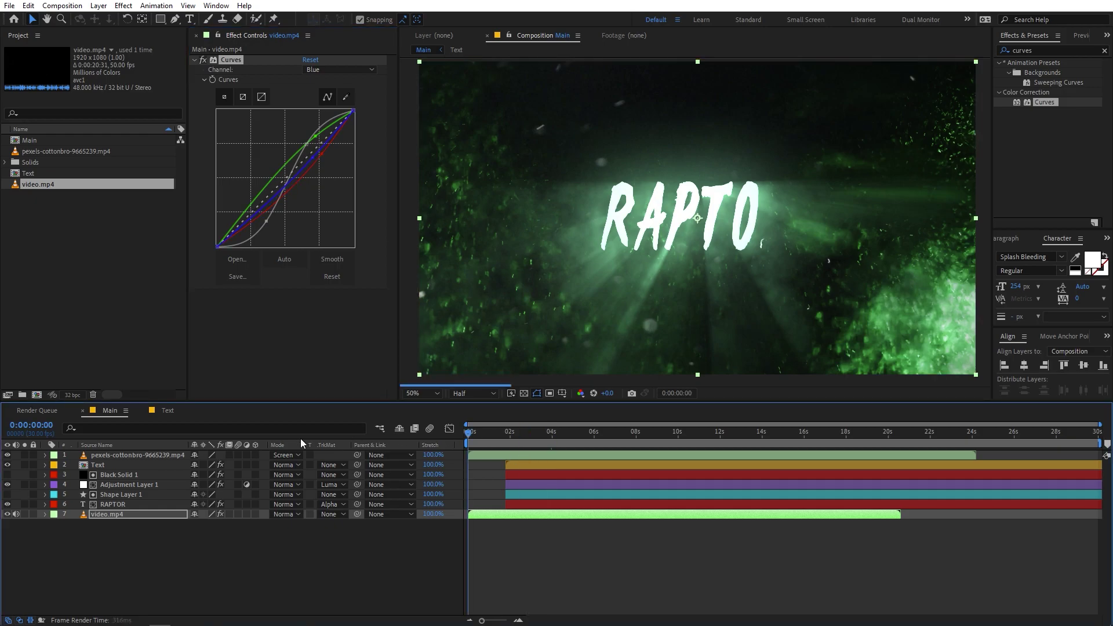
{"action": "key", "text": "space"}
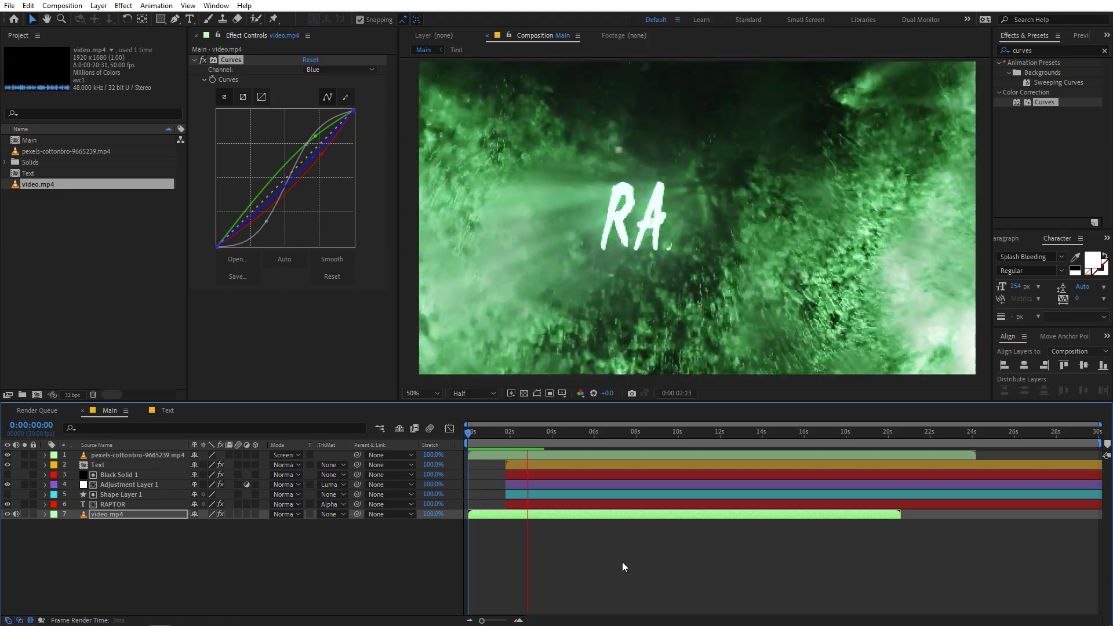
Step: At about 5:15, set the CC Light Burst intensity on Adjustment Layer 1 to 7 and move its center to 970, 430
{"action": "left_click", "coordinate": [581, 434]}
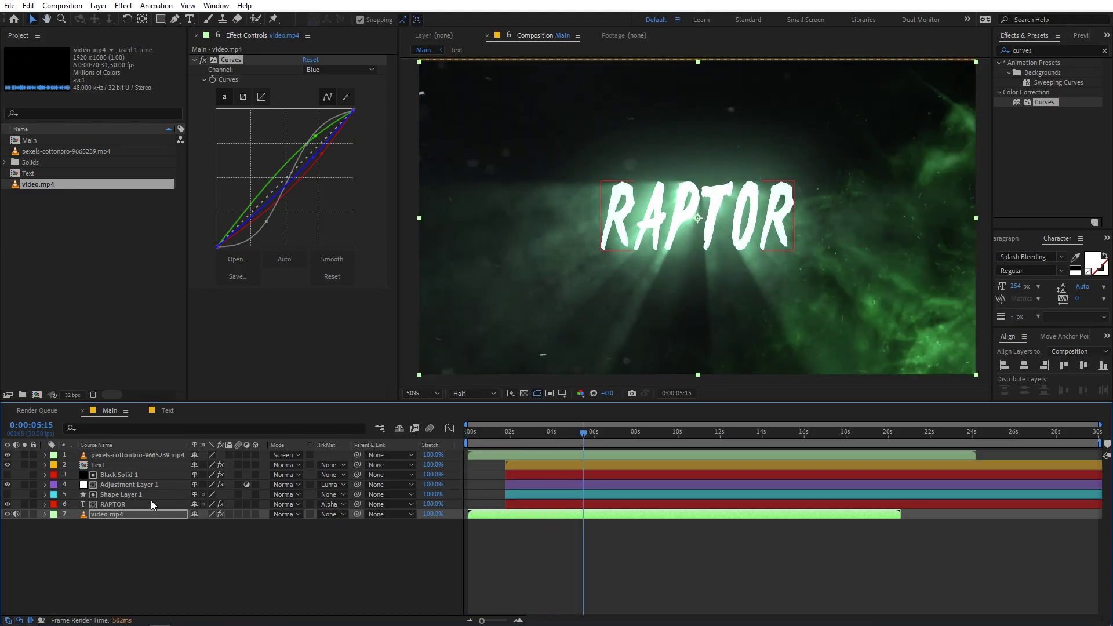
{"action": "left_click", "coordinate": [109, 485]}
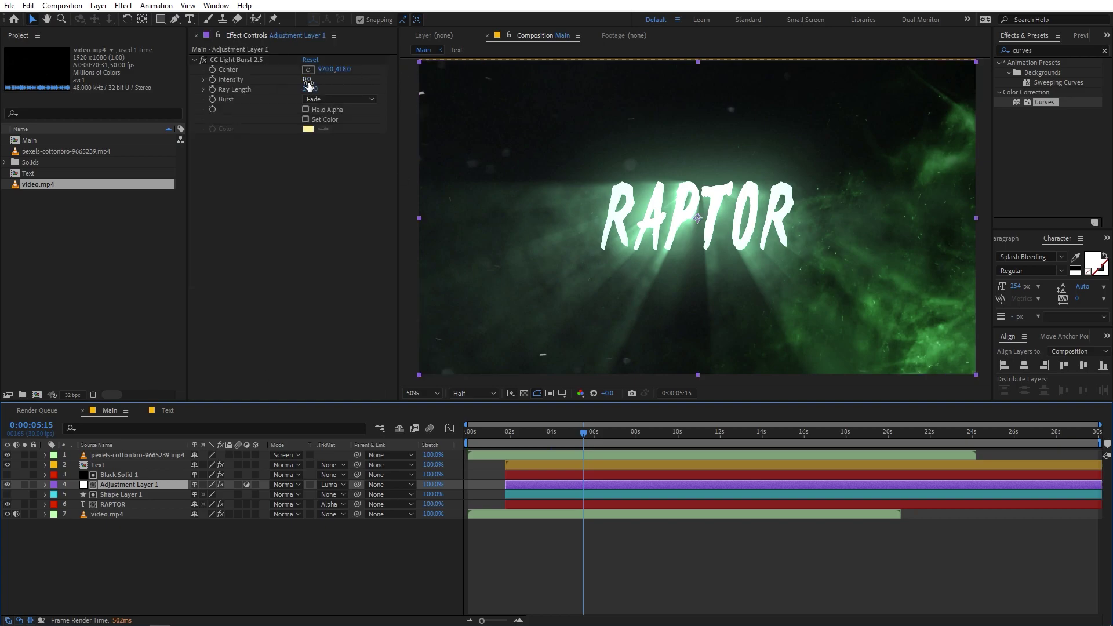
{"action": "left_click_drag", "start_coordinate": [308, 81], "coordinate": [321, 88]}
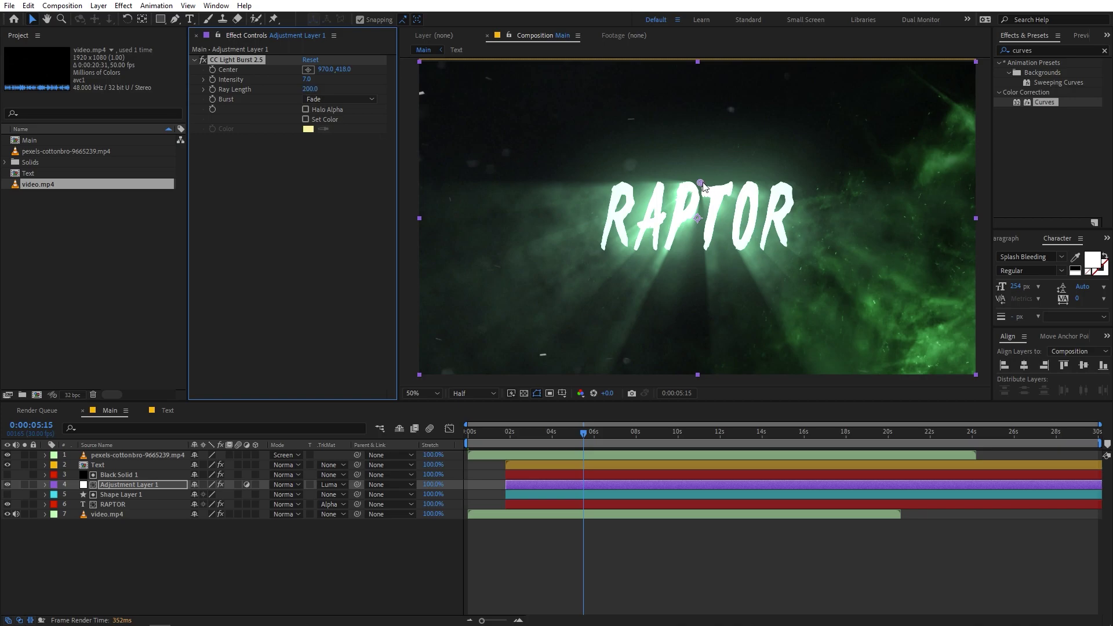
{"action": "mouse_move", "coordinate": [703, 186]}
{"action": "left_mouse_down"}
{"action": "mouse_move", "coordinate": [702, 218]}
{"action": "mouse_move", "coordinate": [702, 187]}
{"action": "left_mouse_up"}
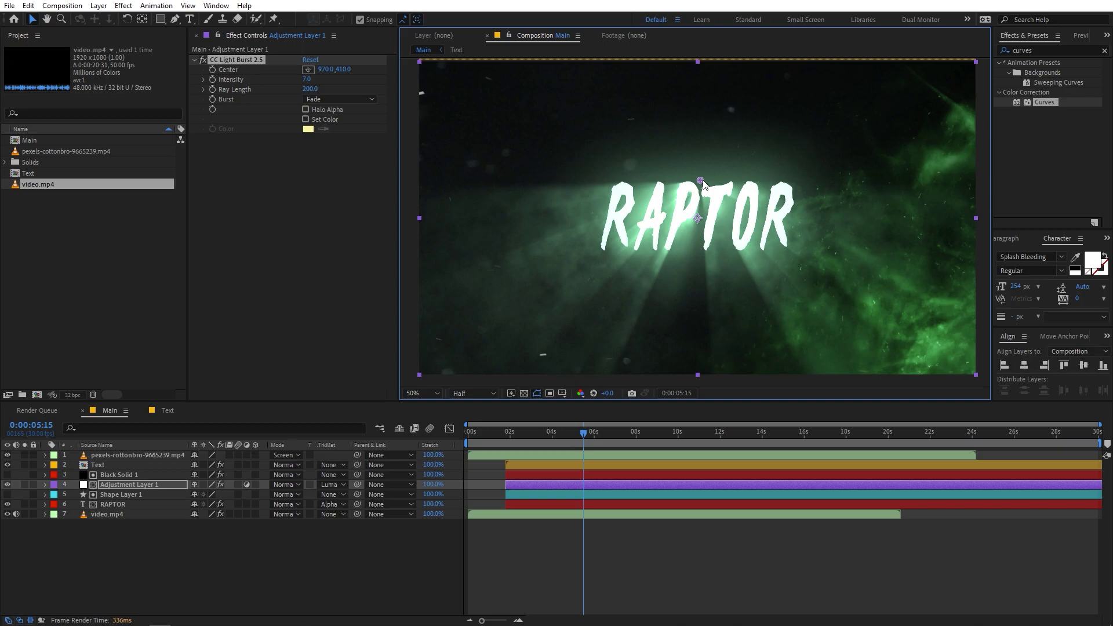
{"action": "left_click_drag", "start_coordinate": [703, 183], "coordinate": [703, 186]}
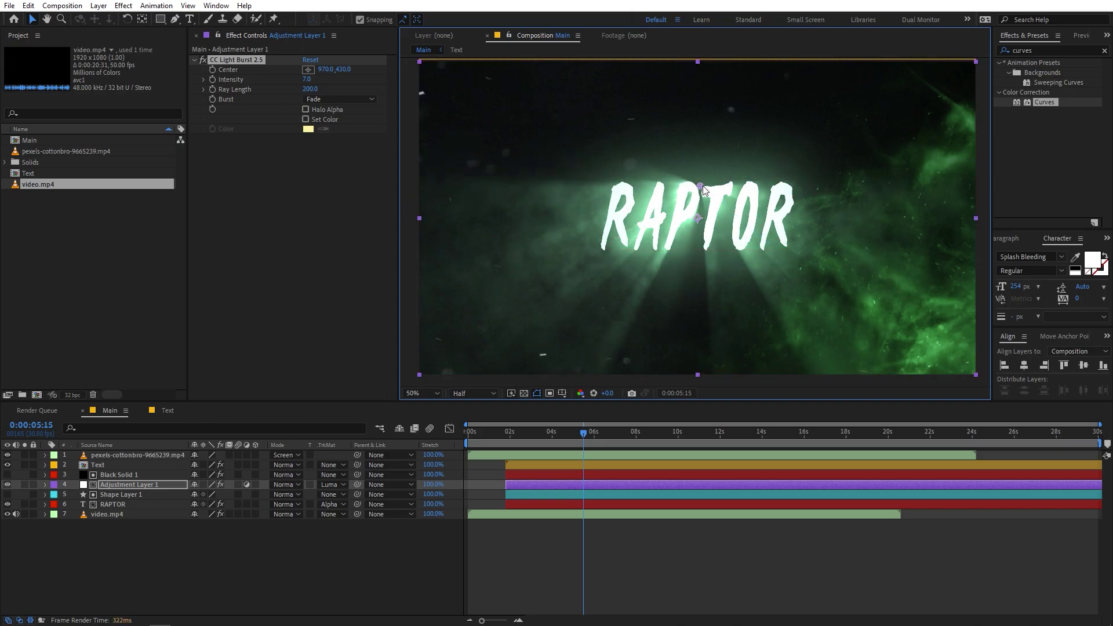
Step: Set the CC Light Burst intensity on Adjustment Layer 1 to 5 and deselect the layer
{"action": "mouse_move", "coordinate": [312, 84]}
{"action": "left_mouse_down"}
{"action": "mouse_move", "coordinate": [337, 87]}
{"action": "mouse_move", "coordinate": [316, 92]}
{"action": "left_mouse_up"}
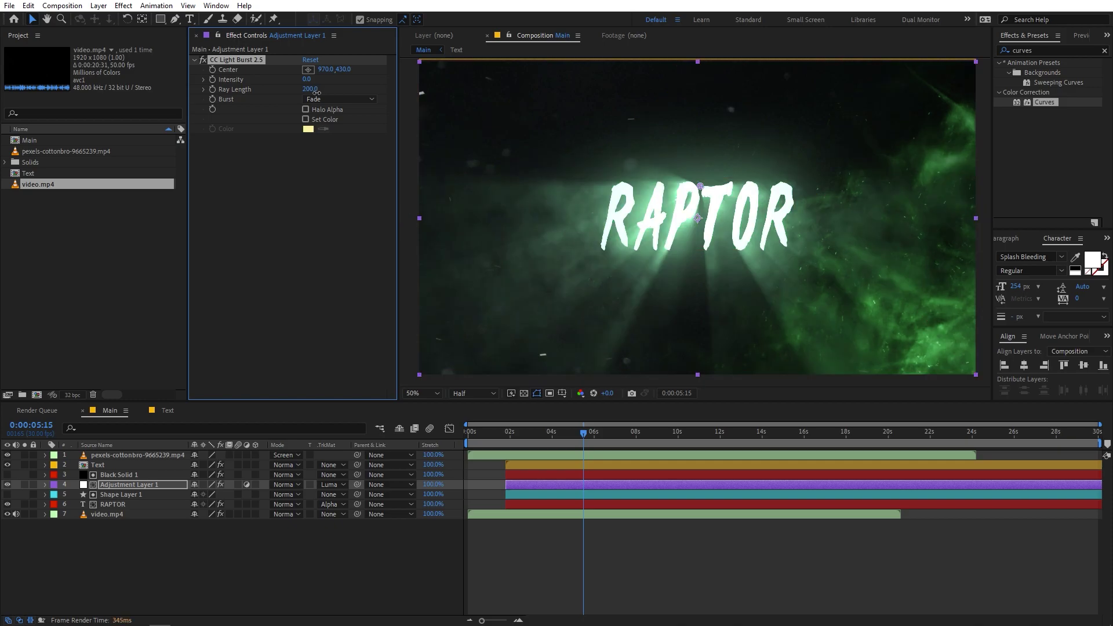
{"action": "left_click", "coordinate": [314, 80]}
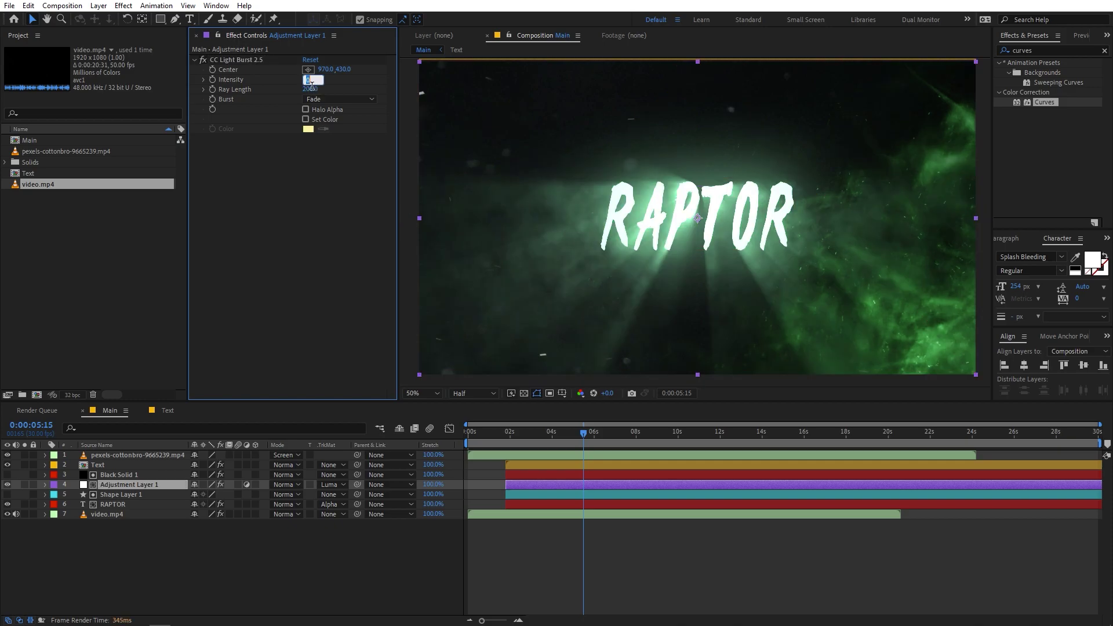
{"action": "key", "text": "Return"}
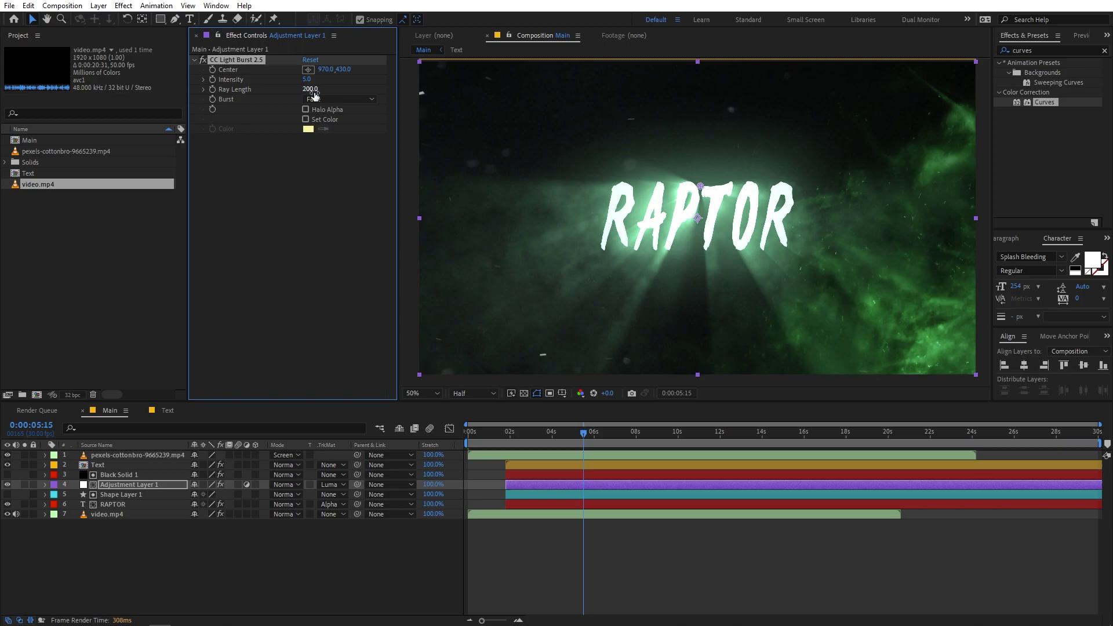
{"action": "mouse_move", "coordinate": [280, 99]}
{"action": "left_mouse_down"}
{"action": "mouse_move", "coordinate": [255, 102]}
{"action": "mouse_move", "coordinate": [292, 110]}
{"action": "left_mouse_up"}
{"action": "left_click_drag", "start_coordinate": [378, 124], "coordinate": [354, 131]}
{"action": "left_click", "coordinate": [592, 578]}
Step: Apply the Curves effect to the pexels-cottonbro-9665239.mp4 layer and shape its RGB curve into an S for more contrast
{"action": "left_click", "coordinate": [572, 456]}
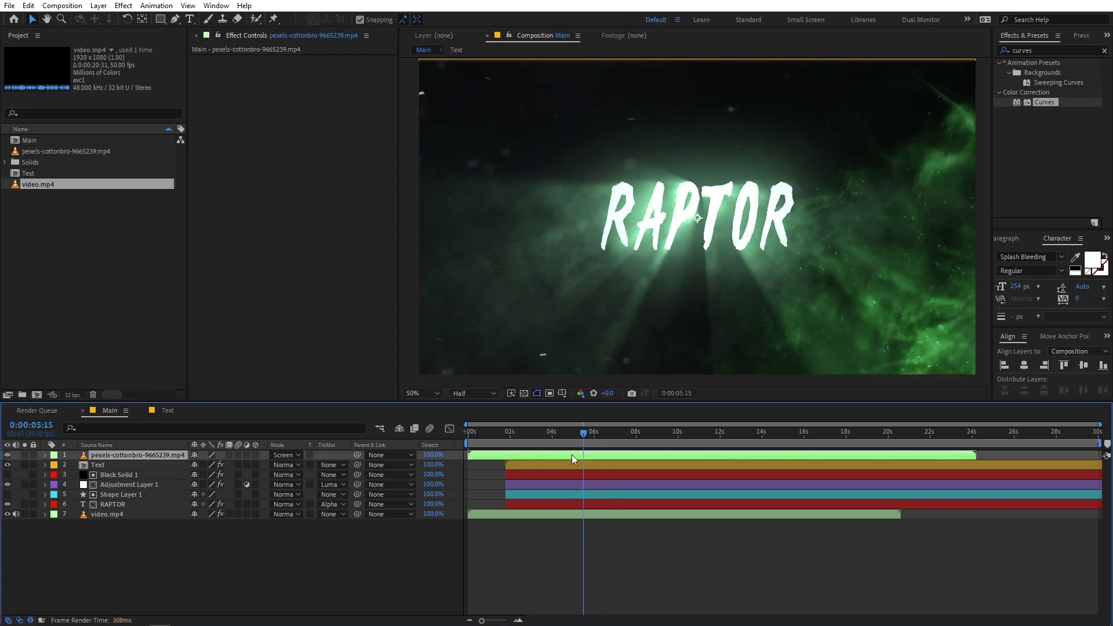
{"action": "left_click_drag", "start_coordinate": [1041, 103], "coordinate": [117, 463]}
{"action": "left_click_drag", "start_coordinate": [318, 148], "coordinate": [313, 144]}
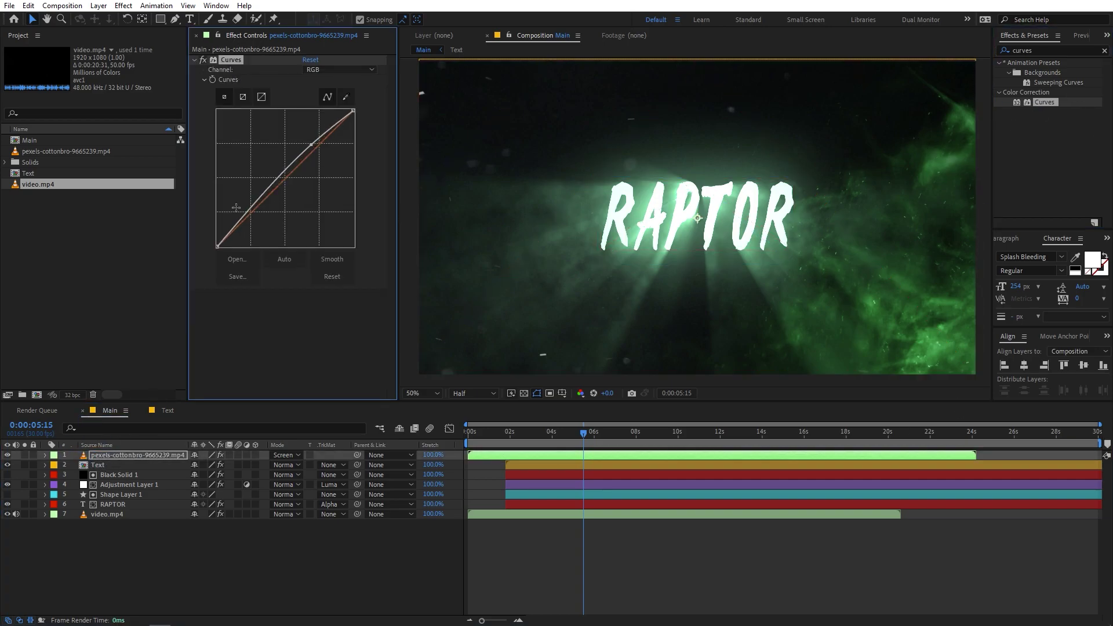
{"action": "left_click_drag", "start_coordinate": [249, 213], "coordinate": [259, 220]}
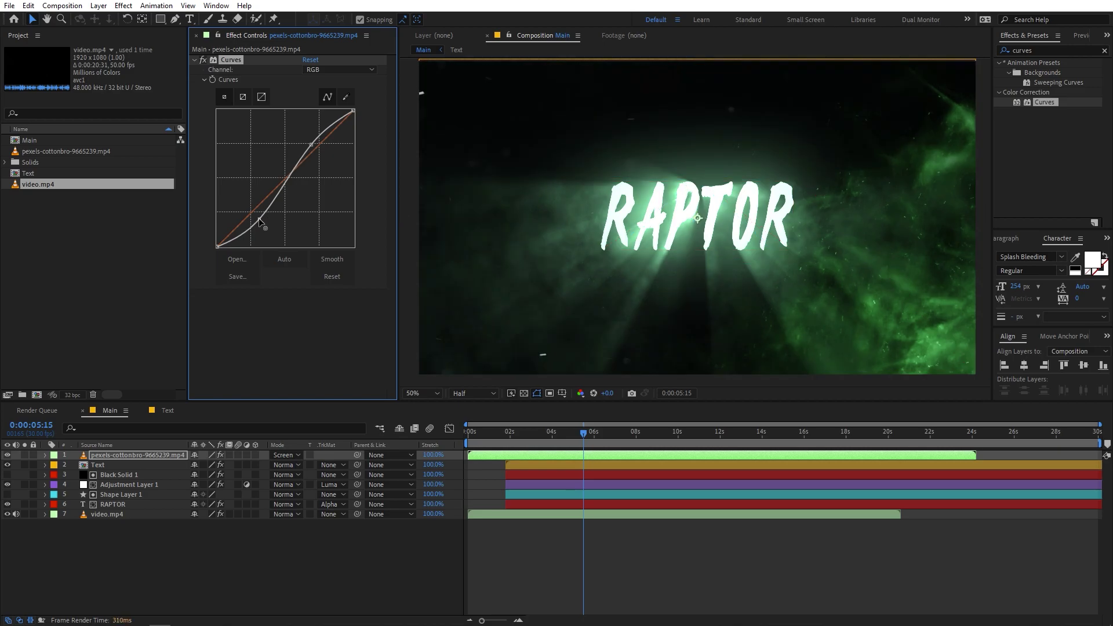
Step: Raise the Green curve and lower the Red and Blue curves on the particles layer, and preview the composition from the start
{"action": "left_click", "coordinate": [329, 71]}
{"action": "left_click", "coordinate": [330, 107]}
{"action": "left_click_drag", "start_coordinate": [323, 149], "coordinate": [317, 157]}
{"action": "left_click", "coordinate": [348, 70]}
{"action": "left_click", "coordinate": [328, 95]}
{"action": "left_click", "coordinate": [340, 70]}
{"action": "left_click", "coordinate": [331, 118]}
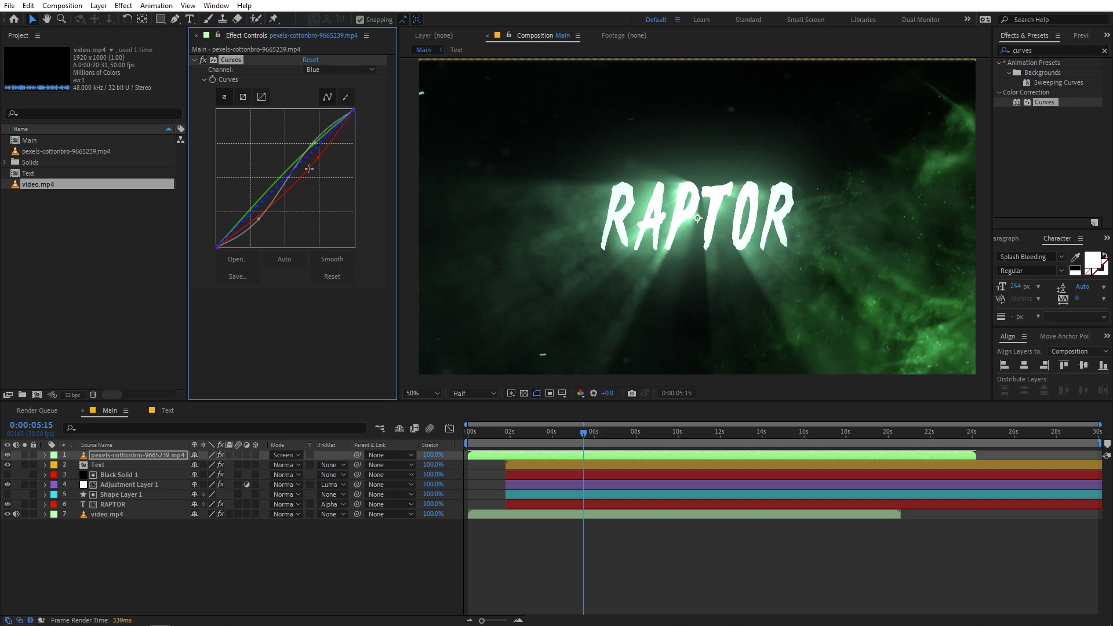
{"action": "left_click_drag", "start_coordinate": [308, 164], "coordinate": [307, 164]}
{"action": "left_click_drag", "start_coordinate": [509, 432], "coordinate": [468, 488]}
{"action": "key", "text": "space"}
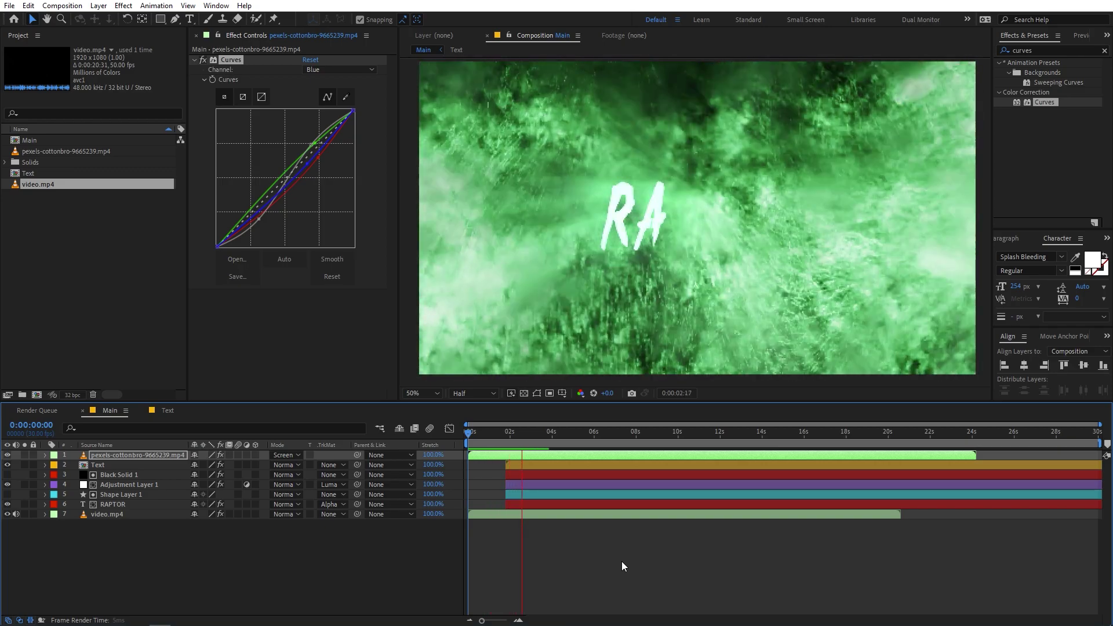
{"action": "left_click", "coordinate": [98, 5]}
{"action": "mouse_move", "coordinate": [113, 18]}
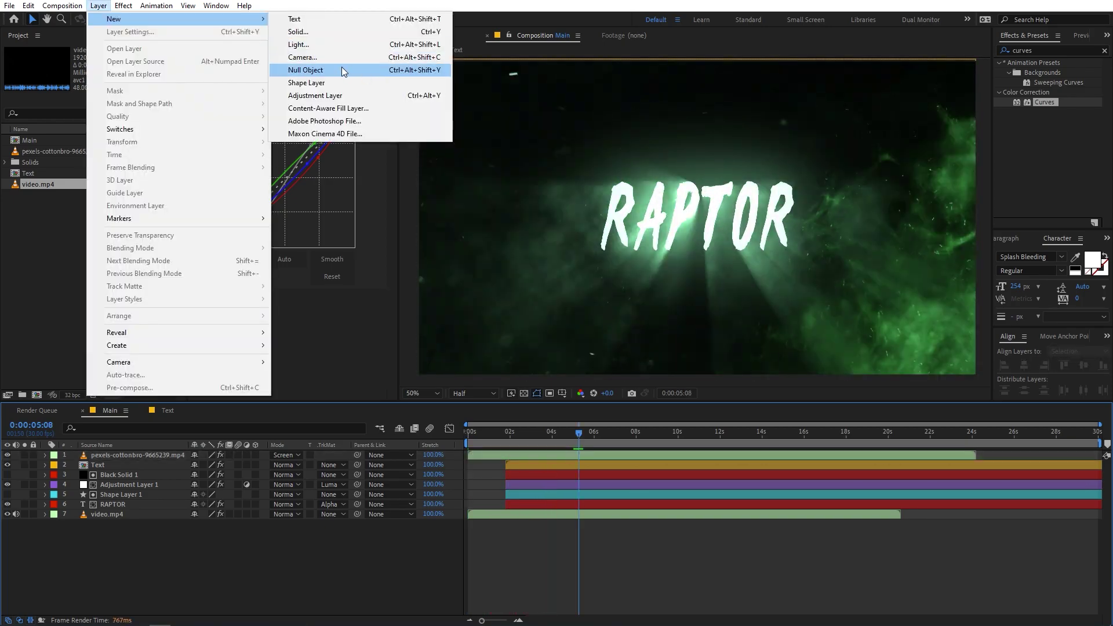
{"action": "left_click", "coordinate": [218, 571]}
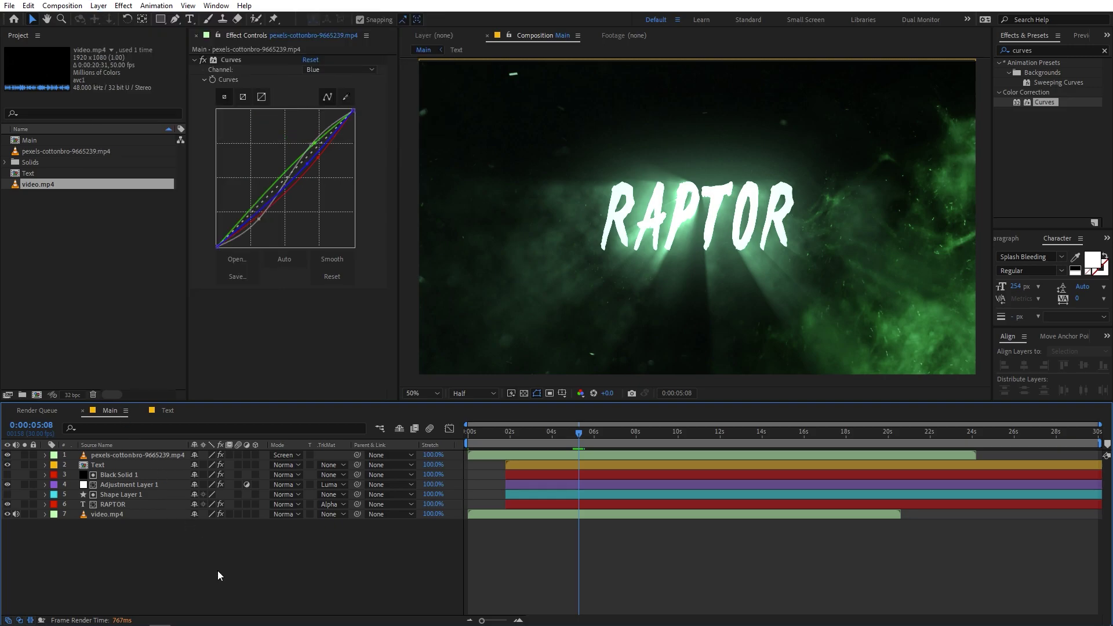
Step: In the Text composition, change the Fill color of the RAPTOR 2 layer to a near-white mint, and return to the Main composition
{"action": "left_click_drag", "start_coordinate": [579, 435], "coordinate": [606, 436]}
{"action": "left_click", "coordinate": [585, 440]}
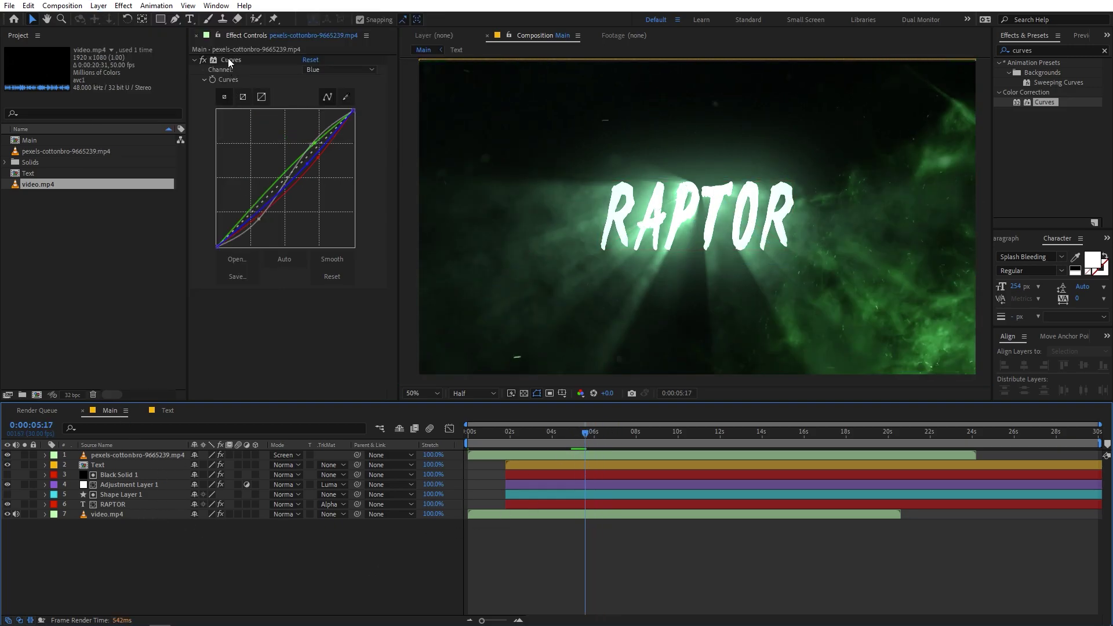
{"action": "left_click", "coordinate": [129, 469]}
{"action": "double_click", "coordinate": [113, 465]}
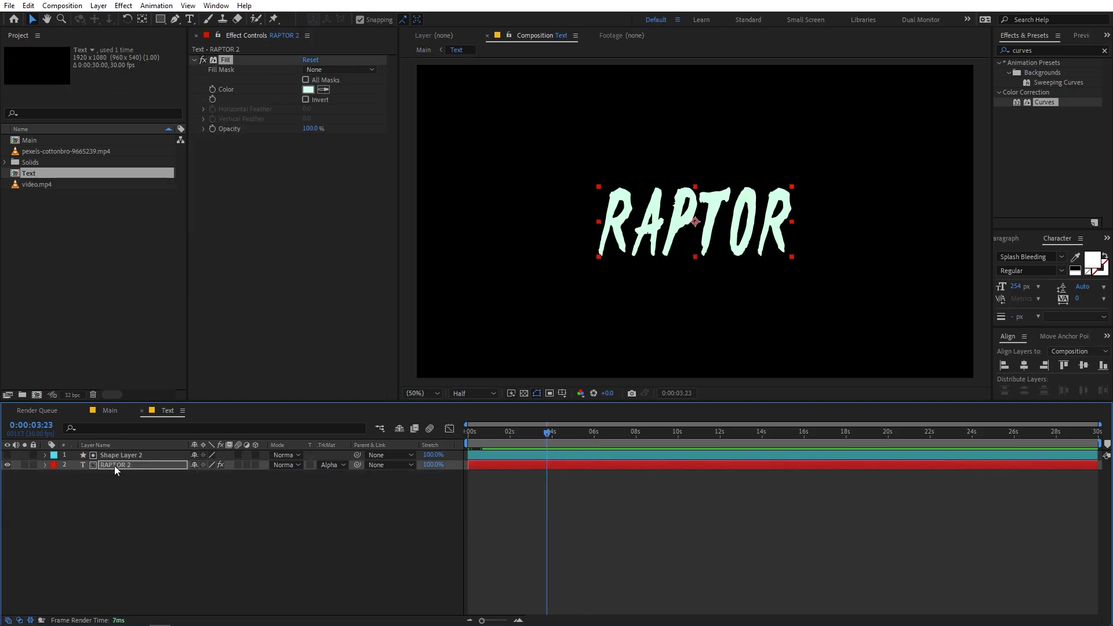
{"action": "left_click", "coordinate": [113, 465]}
{"action": "left_click", "coordinate": [308, 90]}
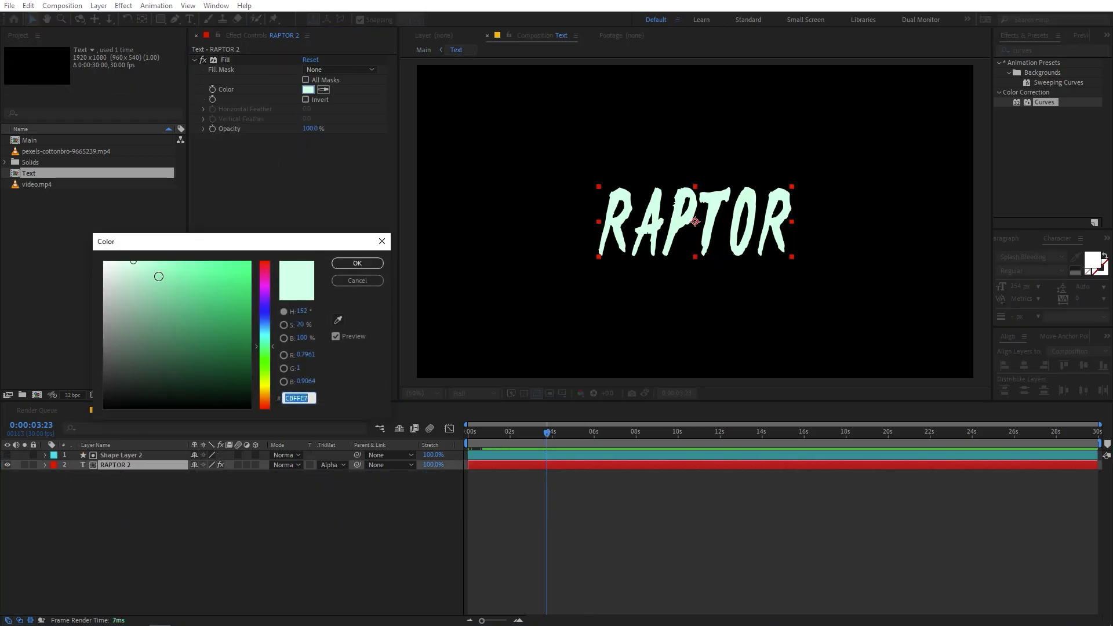
{"action": "left_click_drag", "start_coordinate": [142, 268], "coordinate": [125, 261]}
{"action": "key", "text": "Return"}
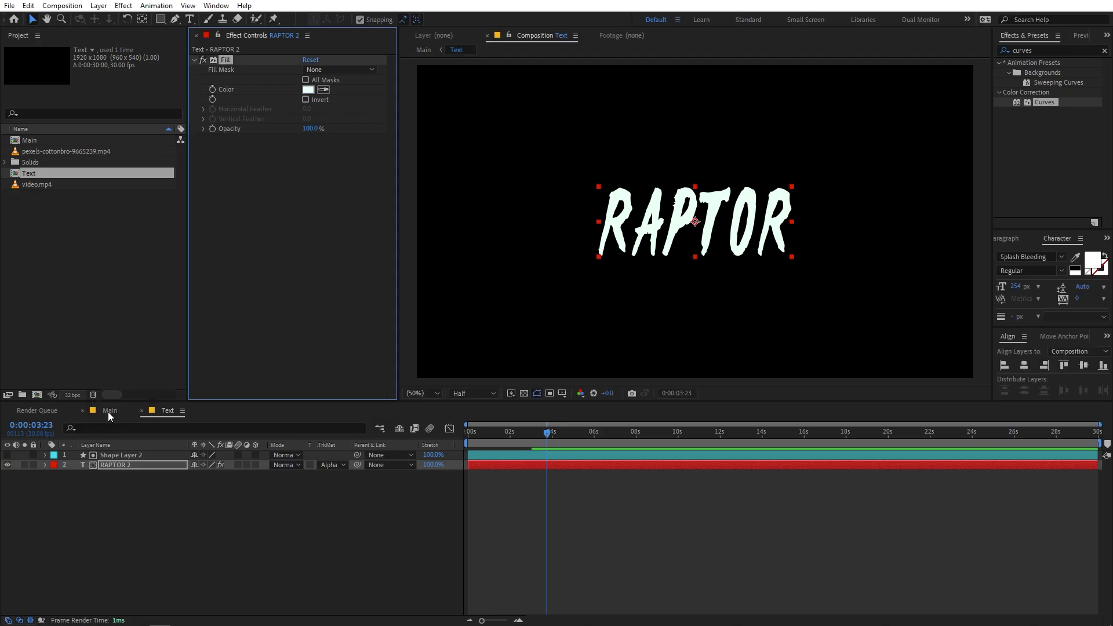
{"action": "left_click", "coordinate": [108, 411]}
{"action": "left_click", "coordinate": [624, 557]}
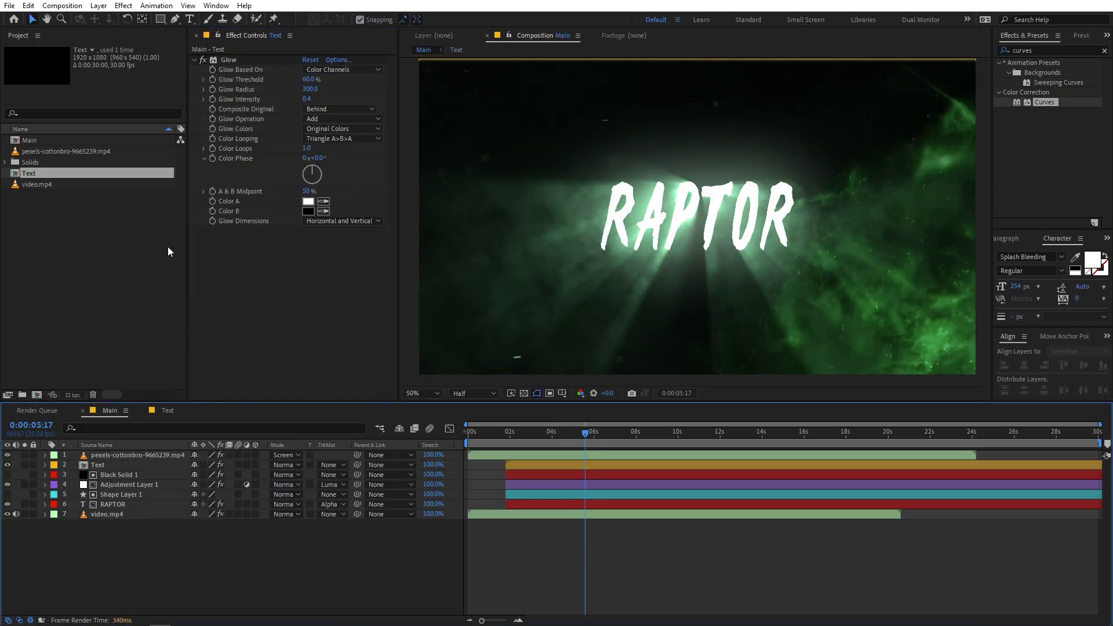
Step: Add a new adjustment layer above all layers in Main and apply the Color Balance (HLS) effect to it
{"action": "left_click", "coordinate": [98, 6]}
{"action": "mouse_move", "coordinate": [232, 19]}
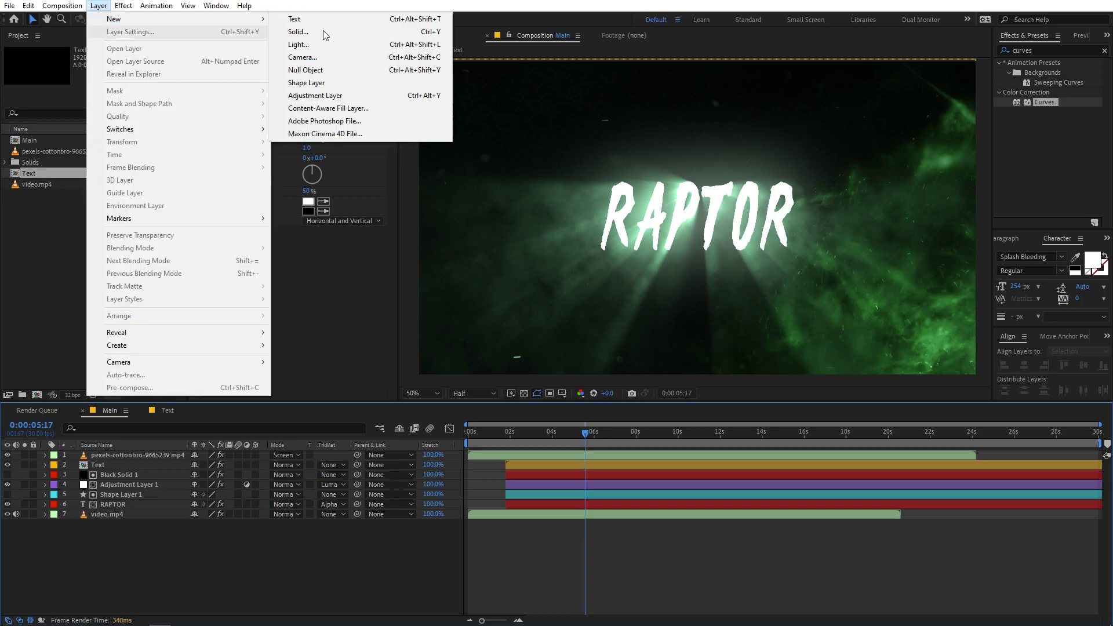
{"action": "left_click", "coordinate": [326, 98]}
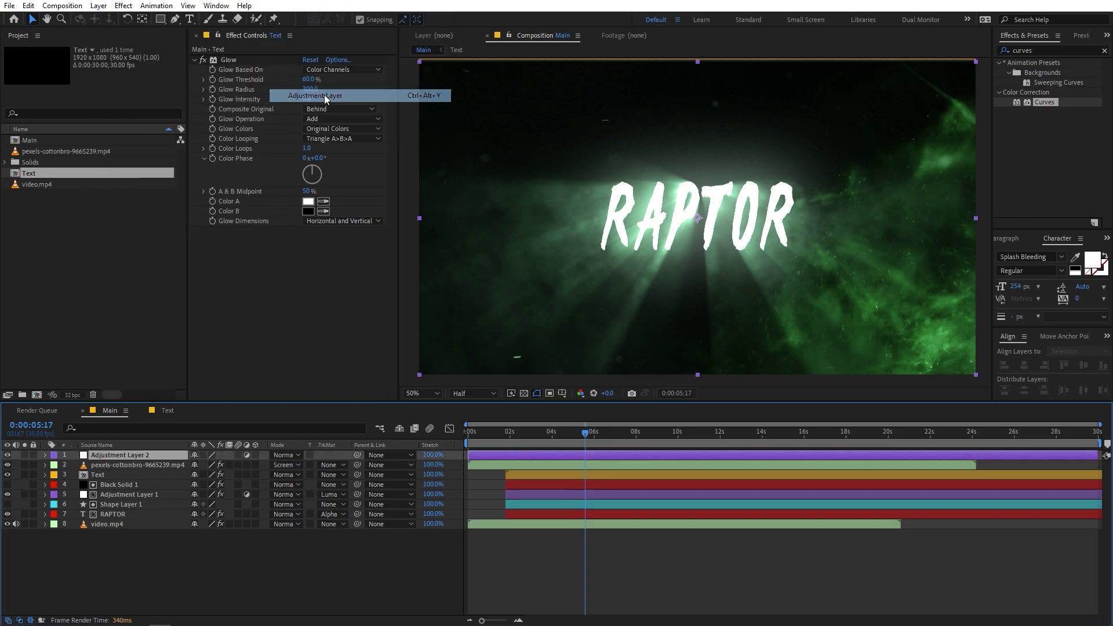
{"action": "left_click", "coordinate": [1042, 54]}
{"action": "type", "text": "hls"}
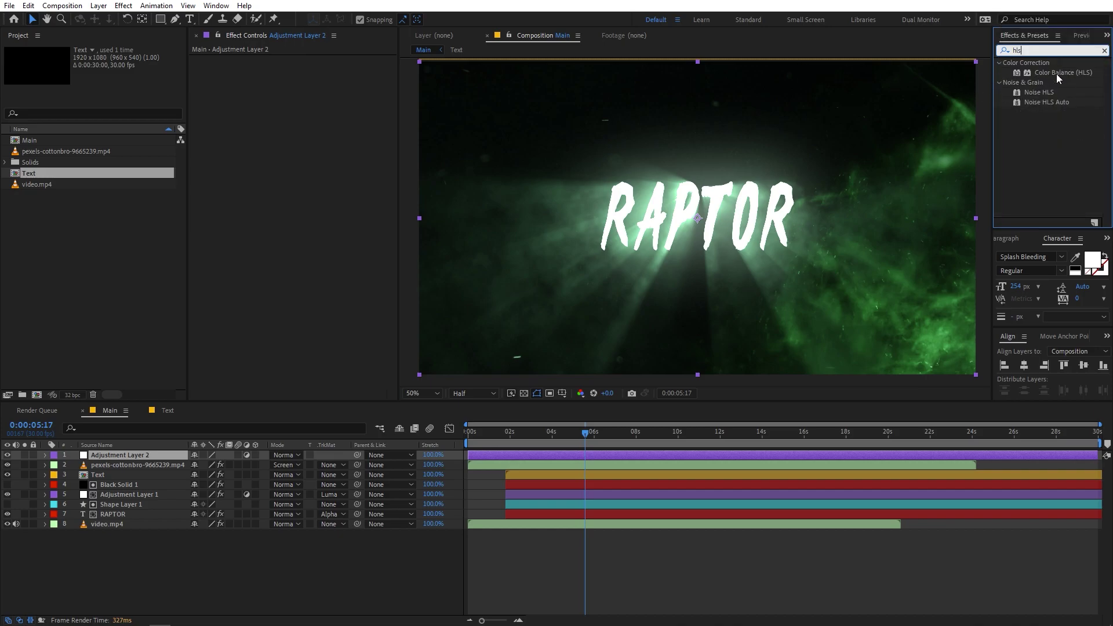
{"action": "left_click_drag", "start_coordinate": [1056, 72], "coordinate": [151, 457]}
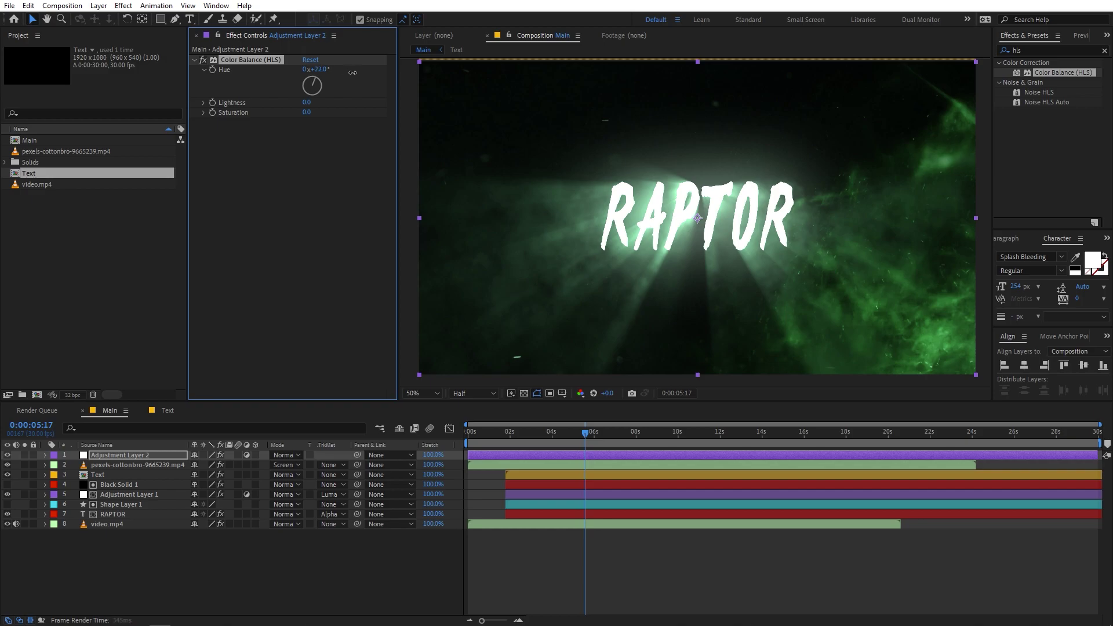
Step: Set the Color Balance (HLS) hue to 104° and saturation to 34, and preview the recolored animation from the start
{"action": "left_click_drag", "start_coordinate": [353, 72], "coordinate": [383, 77]}
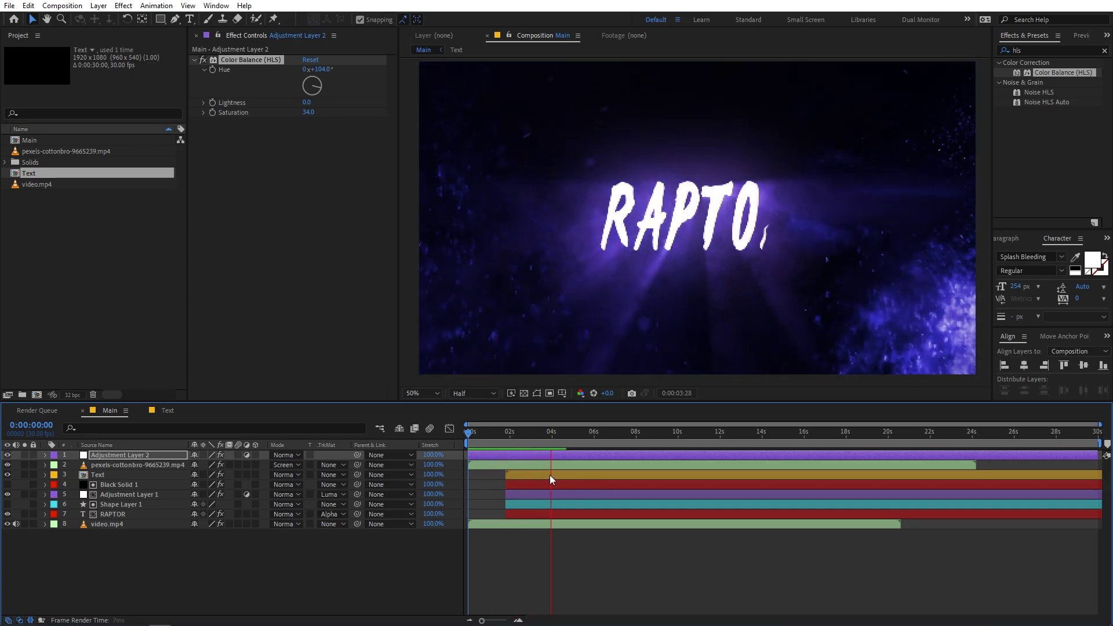
{"action": "key", "text": "space"}
{"action": "key", "text": "space"}
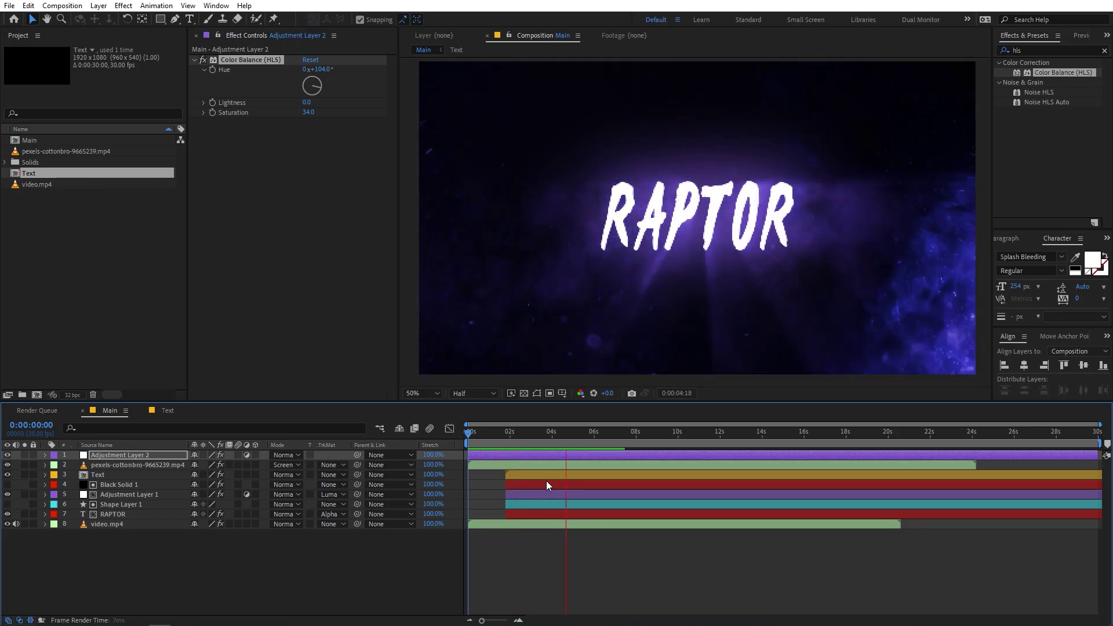
{"action": "key", "text": "space"}
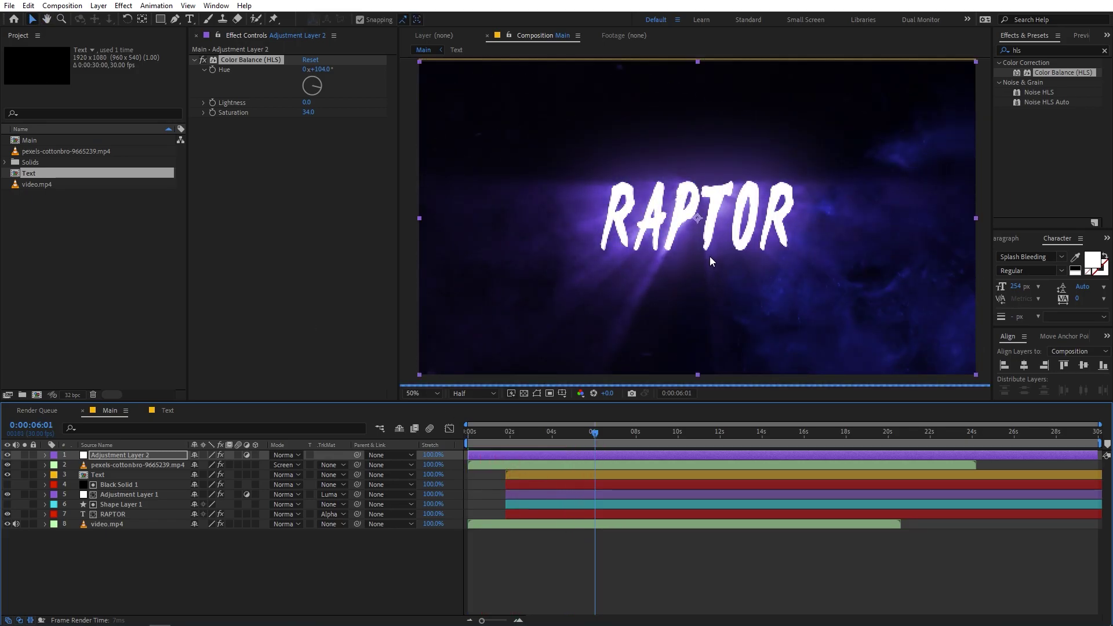
Step: Disable the Color Balance (HLS) effect on Adjustment Layer 2 and preview the original green look from the start
{"action": "left_click", "coordinate": [194, 59]}
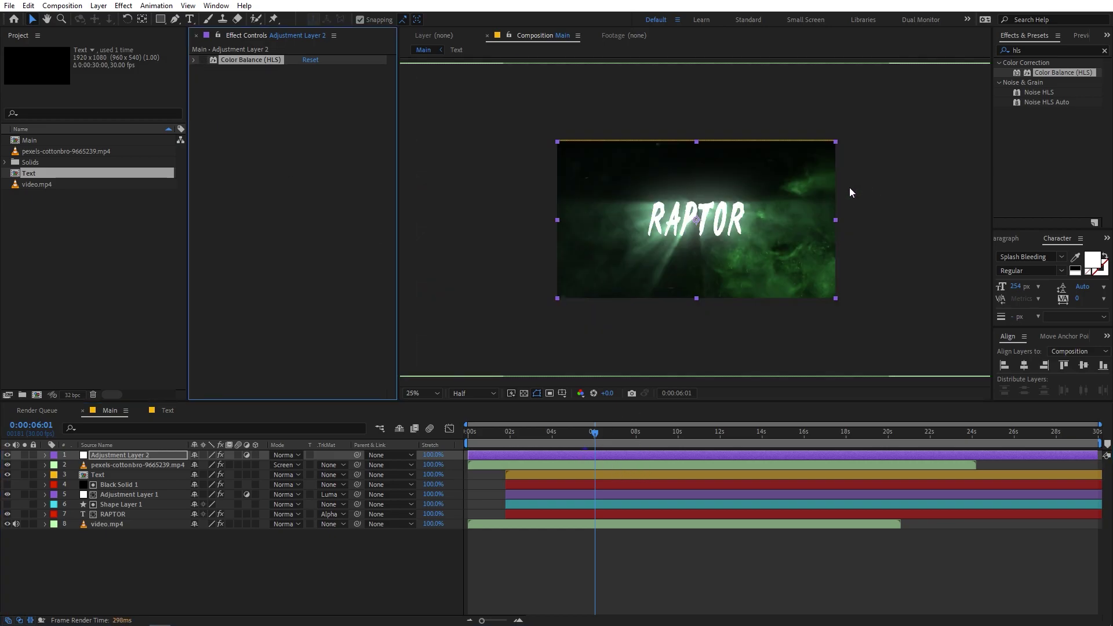
{"action": "key", "text": "space"}
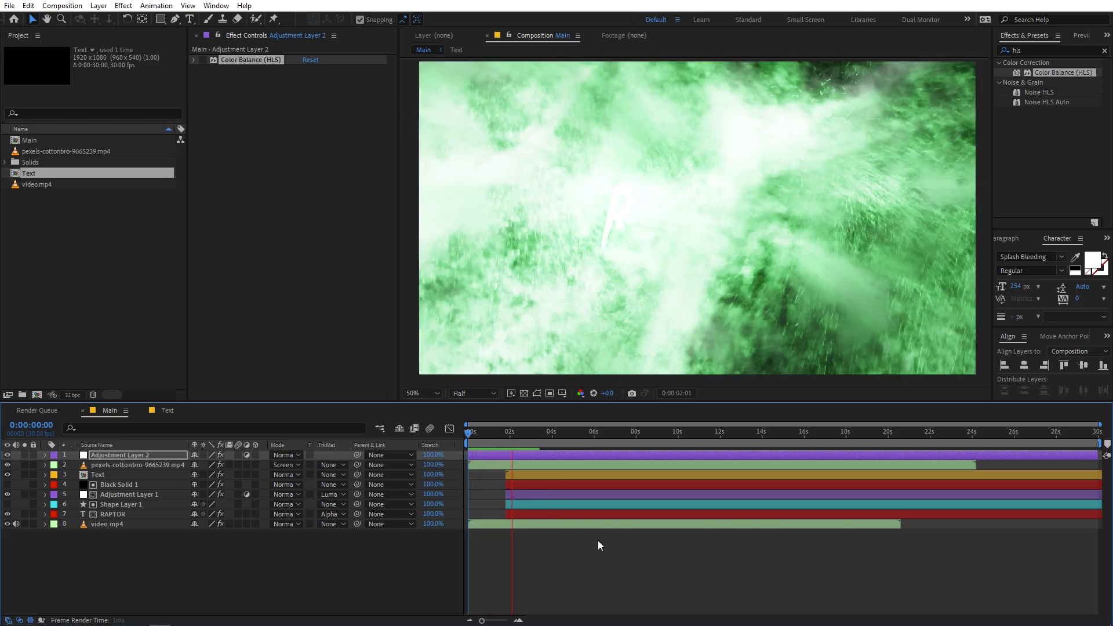
{"action": "key", "text": "space"}
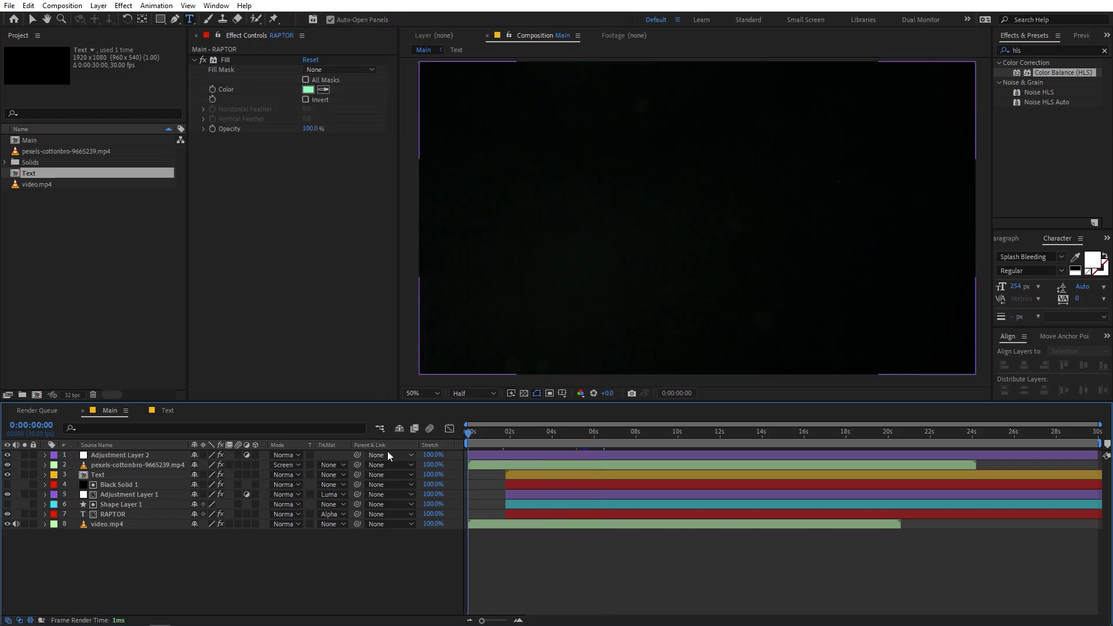
Step: Replay the Main composition and scrub through the RAPTOR reveal up to about 4:09 to check it
{"action": "left_click_drag", "start_coordinate": [483, 435], "coordinate": [499, 434]}
{"action": "key", "text": "space"}
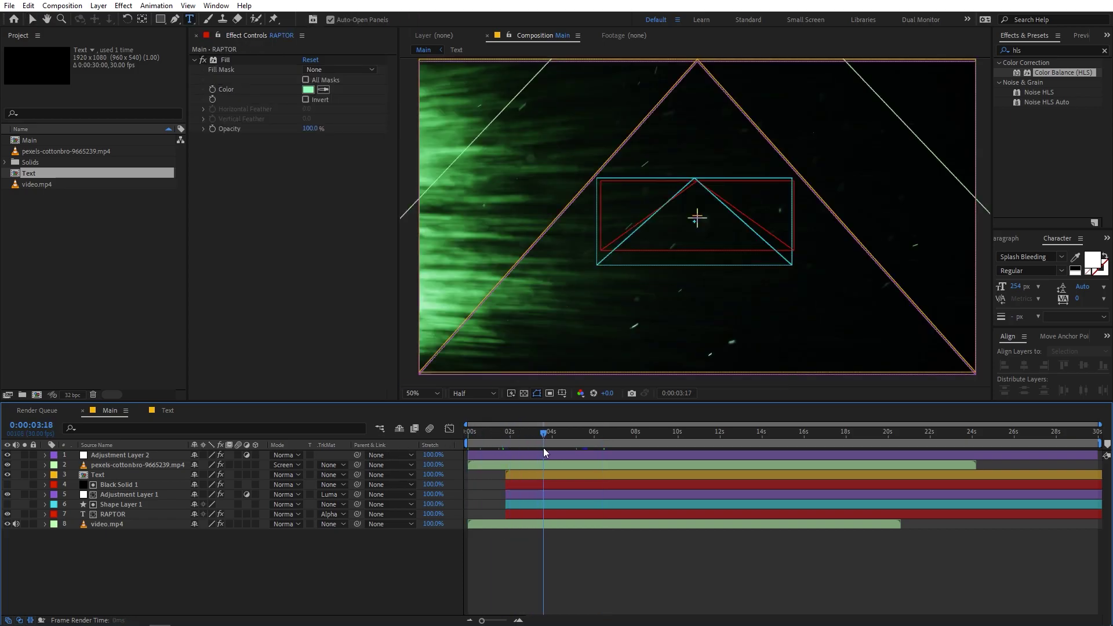
{"action": "key", "text": "space"}
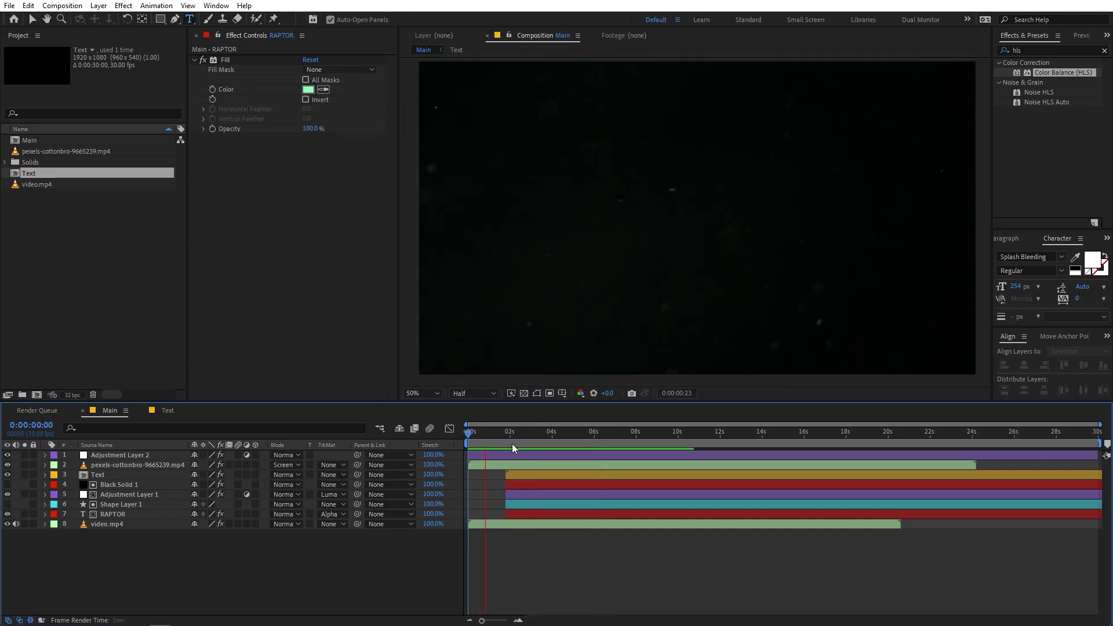
{"action": "left_click", "coordinate": [530, 434]}
{"action": "left_click", "coordinate": [557, 435]}
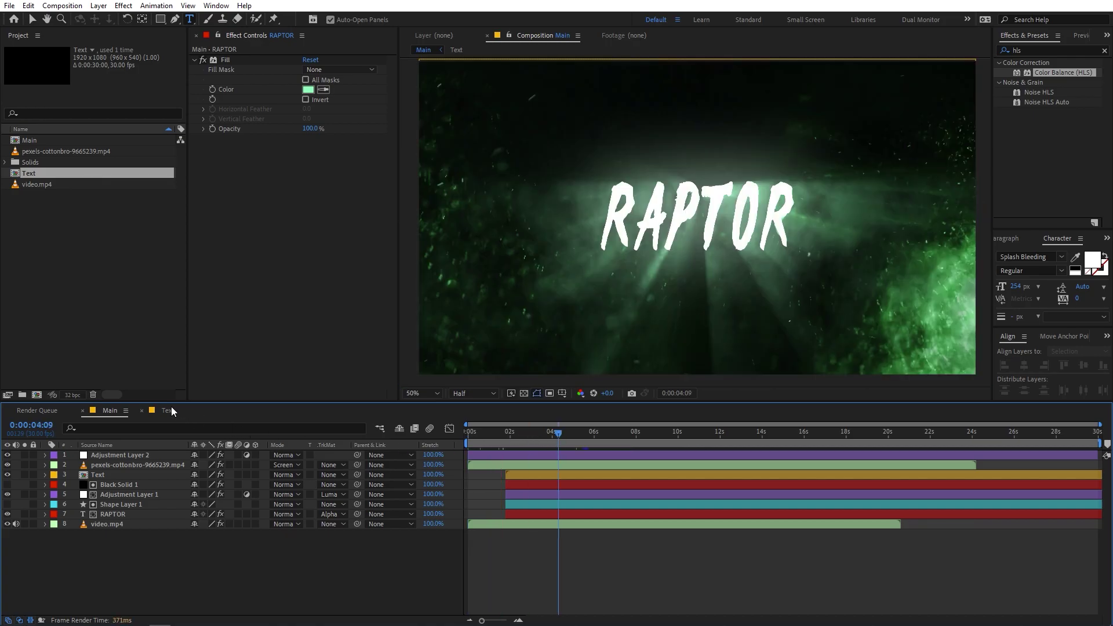
Step: Open the Text composition and inspect its RAPTOR 2 text layer and the Shape Layer 2 reveal stroke
{"action": "left_click", "coordinate": [169, 409]}
{"action": "left_click", "coordinate": [110, 466]}
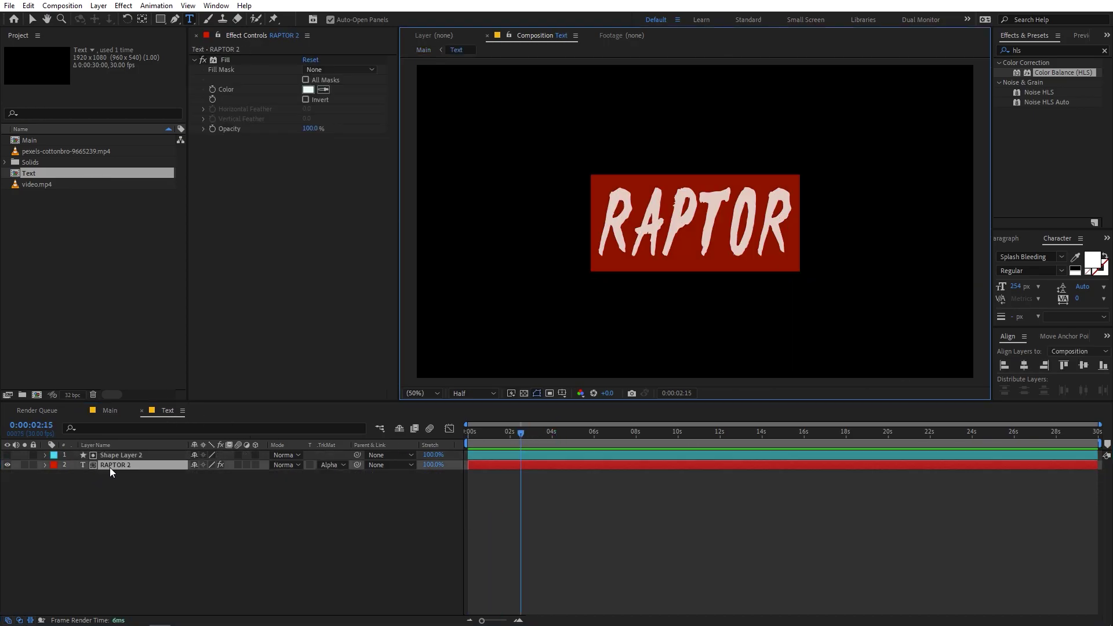
{"action": "left_click", "coordinate": [128, 456]}
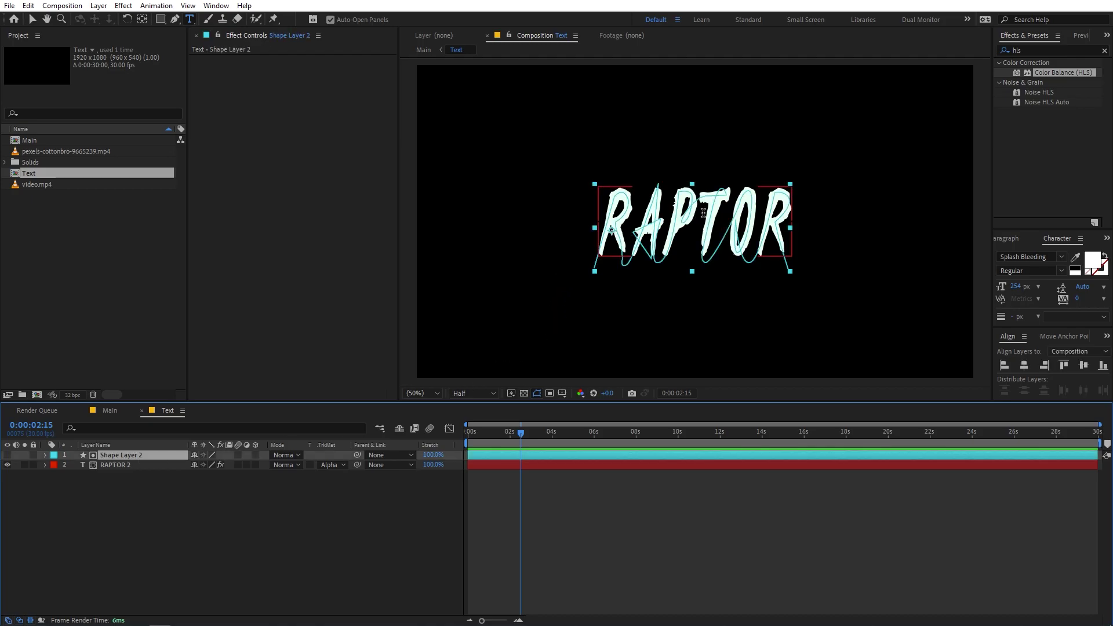
Step: Return to the Main composition and inspect its RAPTOR text layer, the Shape Layer 1 stroke and the video.mp4 background layer
{"action": "left_click", "coordinate": [108, 411]}
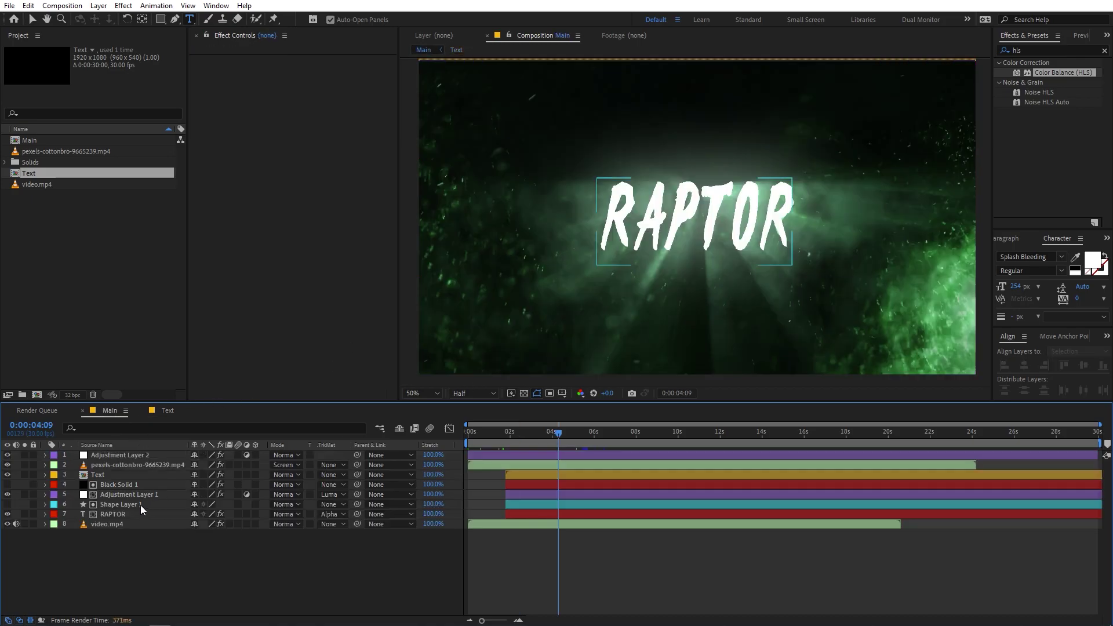
{"action": "left_click", "coordinate": [113, 515]}
{"action": "left_click", "coordinate": [116, 507]}
{"action": "left_click", "coordinate": [537, 524]}
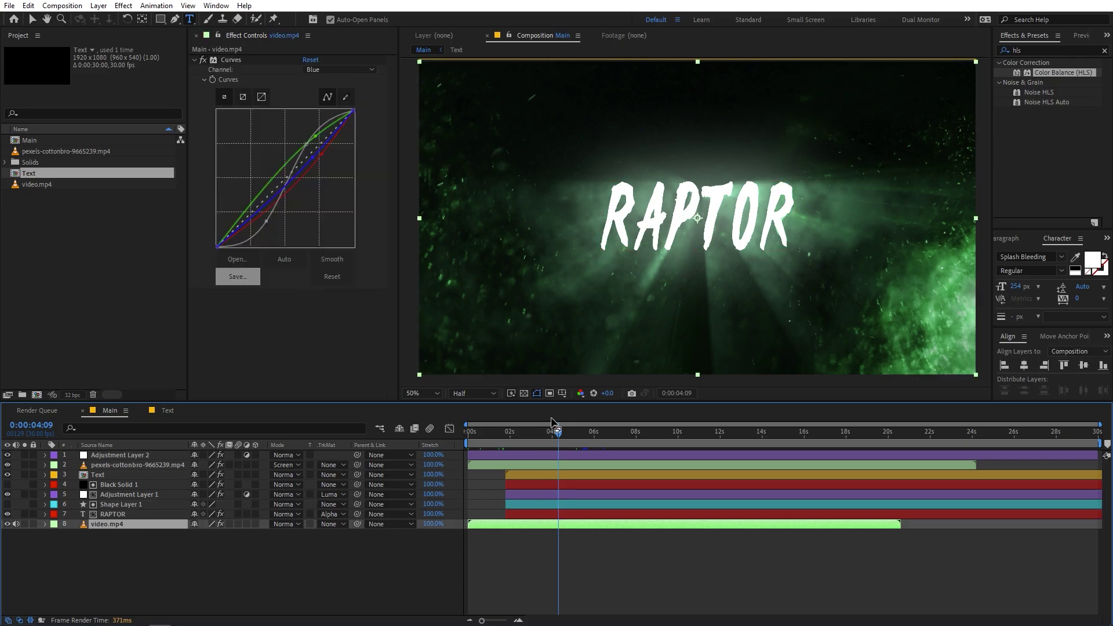
Step: Preview the finished RAPTOR reveal in the Main composition, rewinding to 0:00 and replaying it from the start
{"action": "key", "text": "space"}
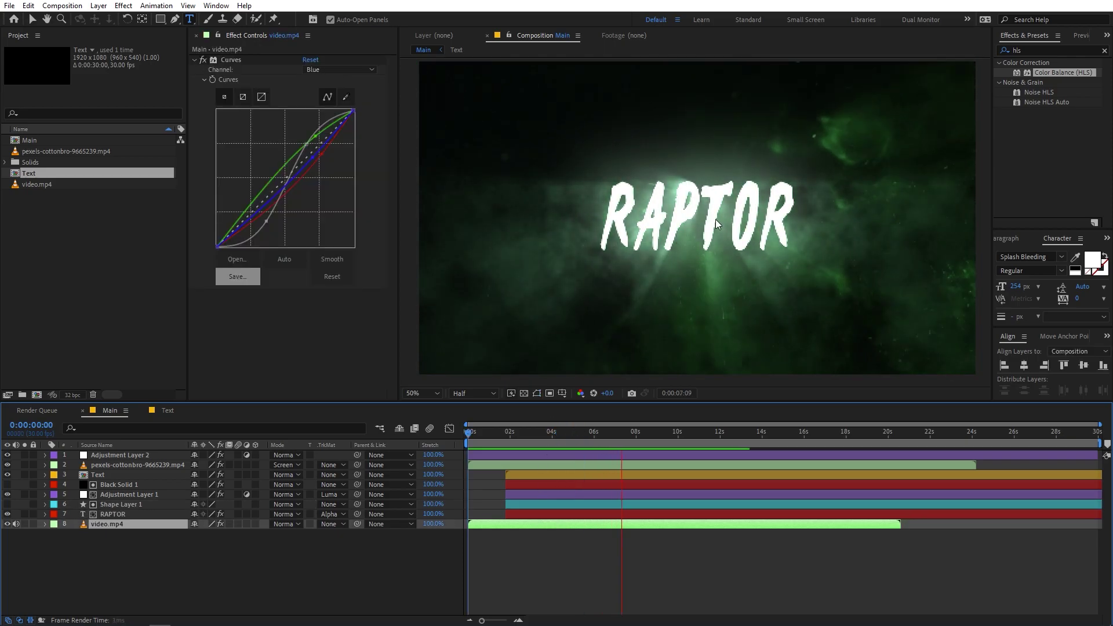
{"action": "key", "text": "space"}
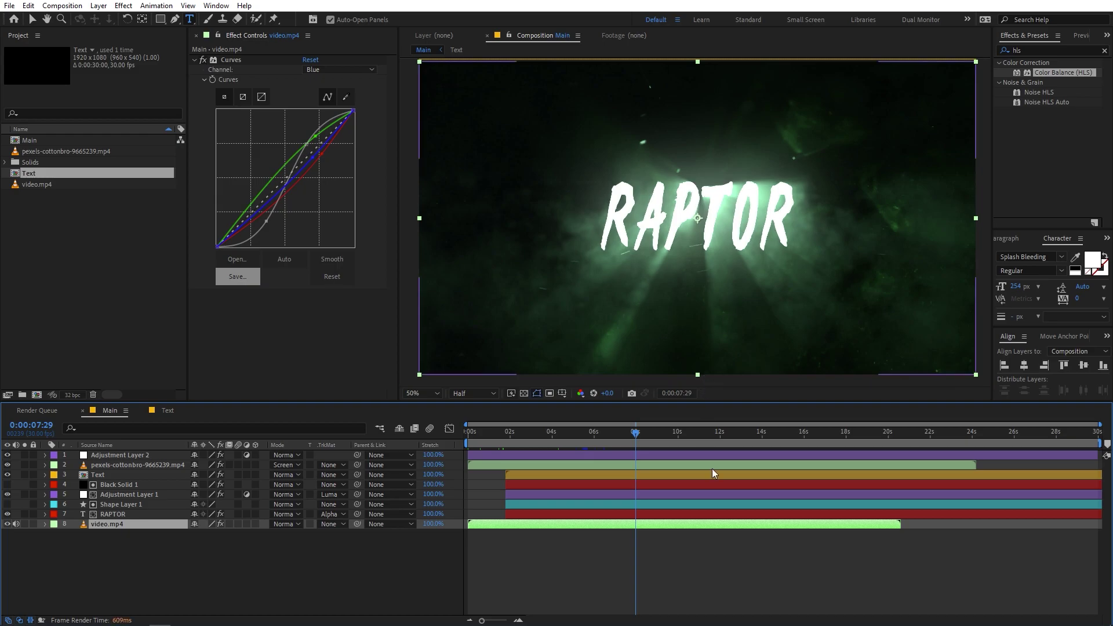
{"action": "left_click_drag", "start_coordinate": [633, 433], "coordinate": [368, 450]}
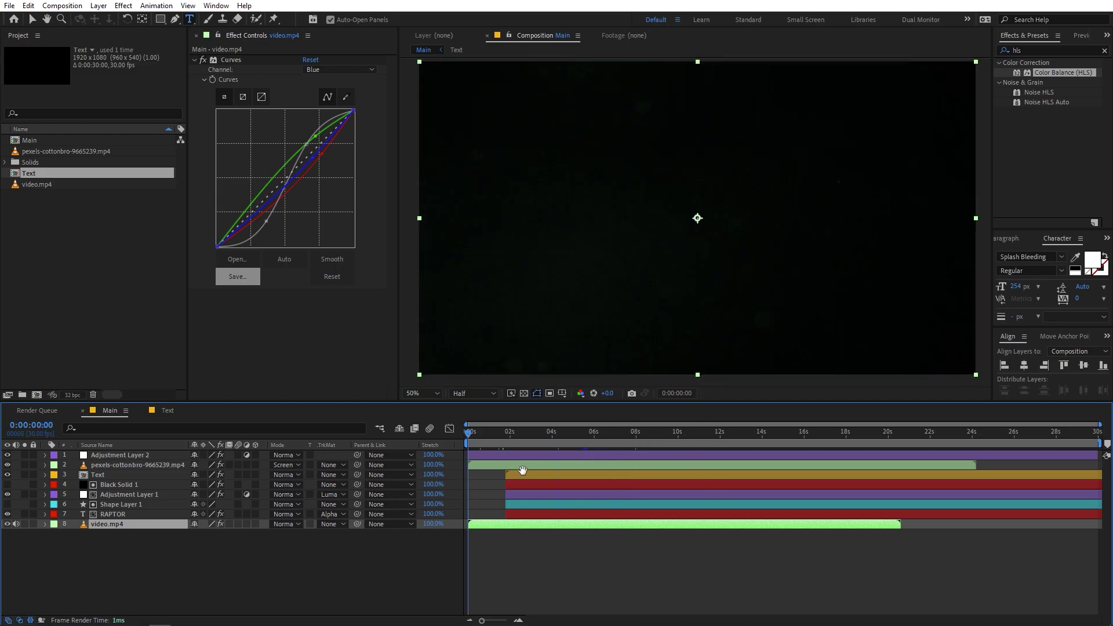
{"action": "key", "text": "space"}
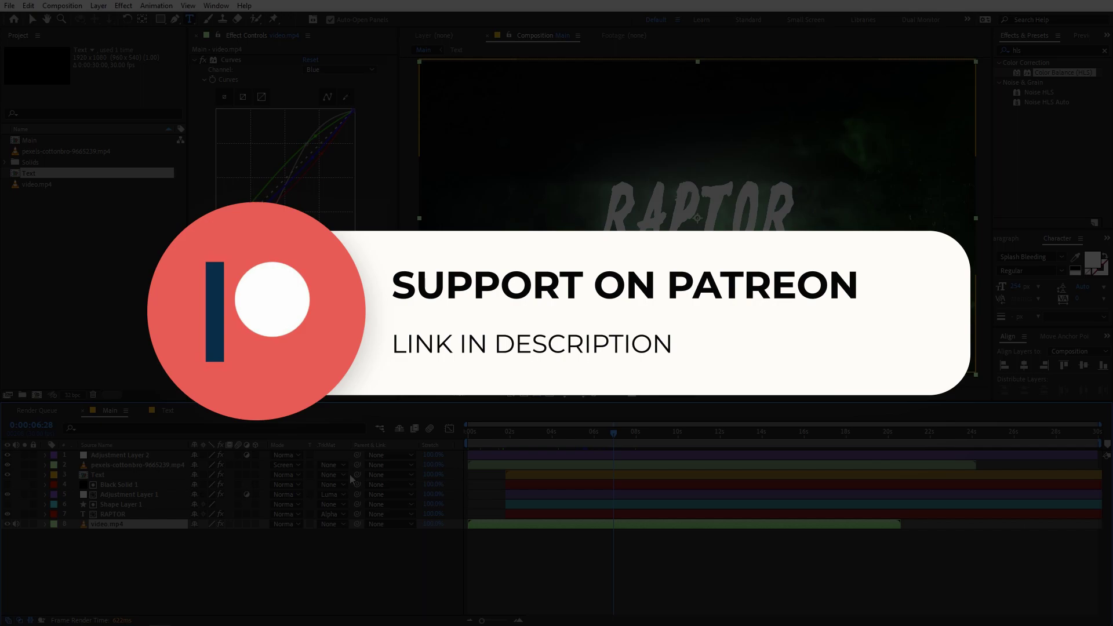
{"action": "key", "text": "space"}
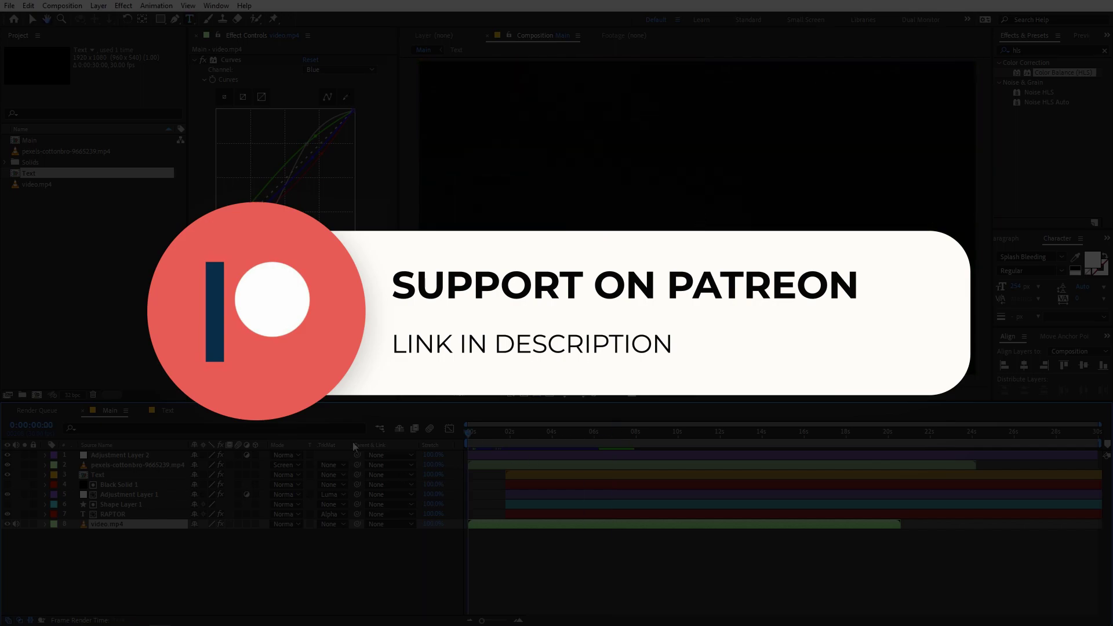